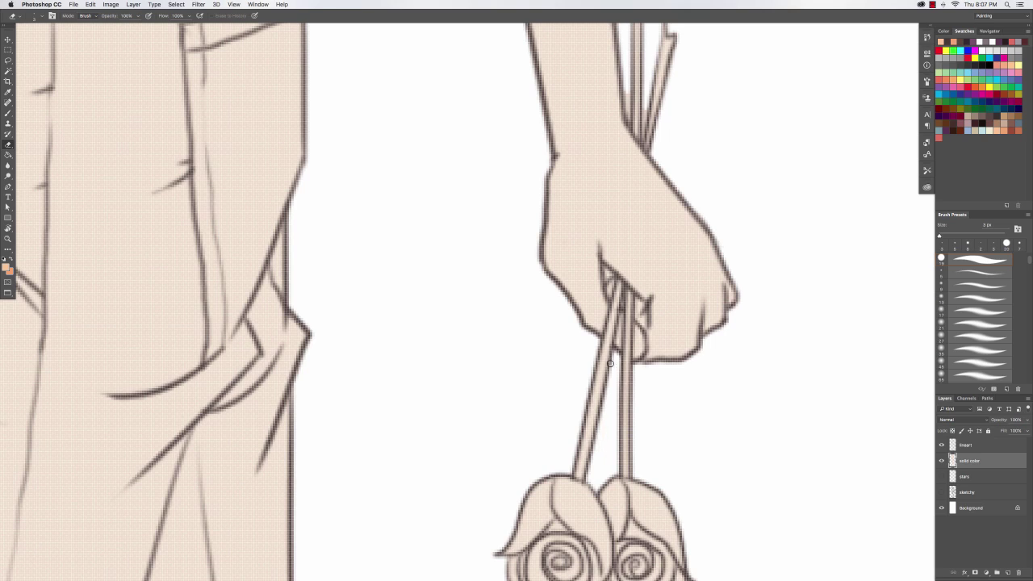
Examine the solid colour fill along the hand, arm, head, hair and legs for gaps or spill outside the line art.
scroll(632, 361, "up", 3)
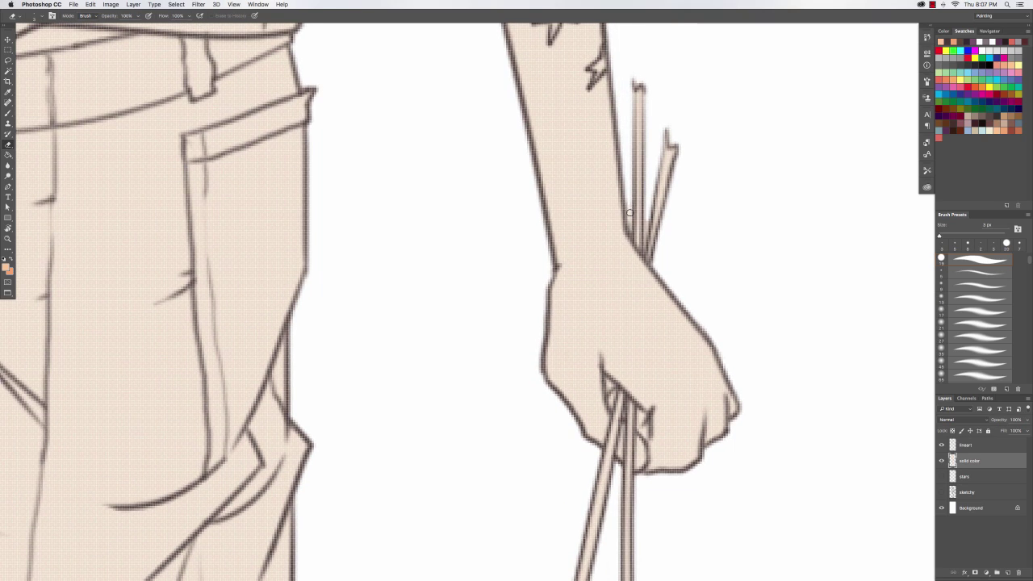
scroll(647, 234, "up", 10)
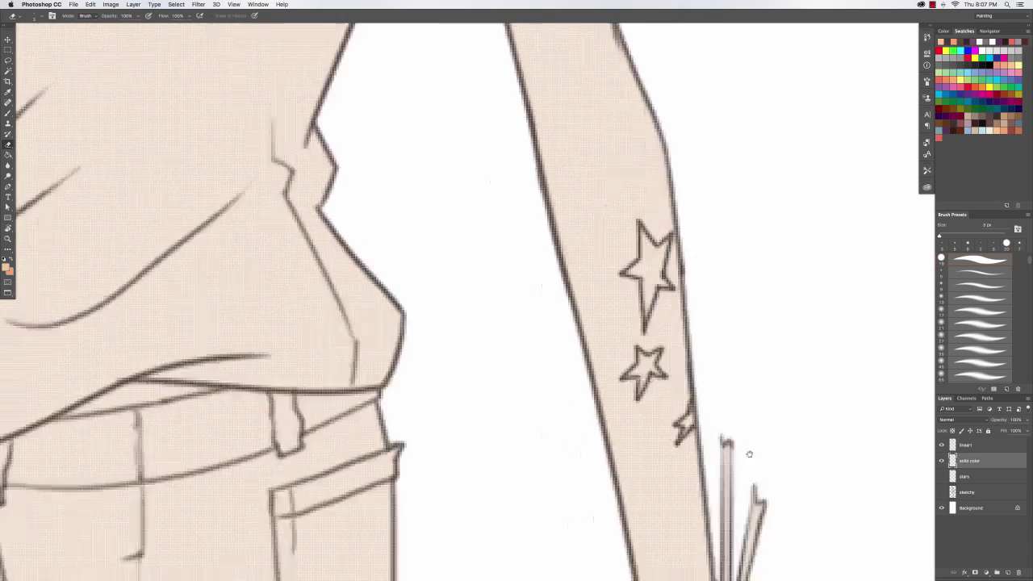
scroll(644, 495, "up", 15)
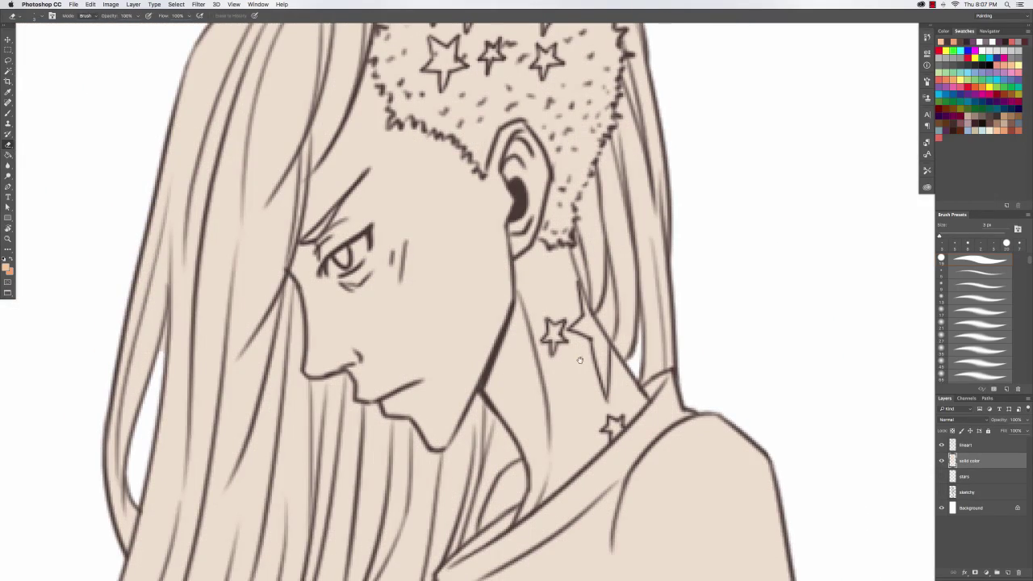
scroll(326, 287, "left", 5)
scroll(347, 418, "down", 12)
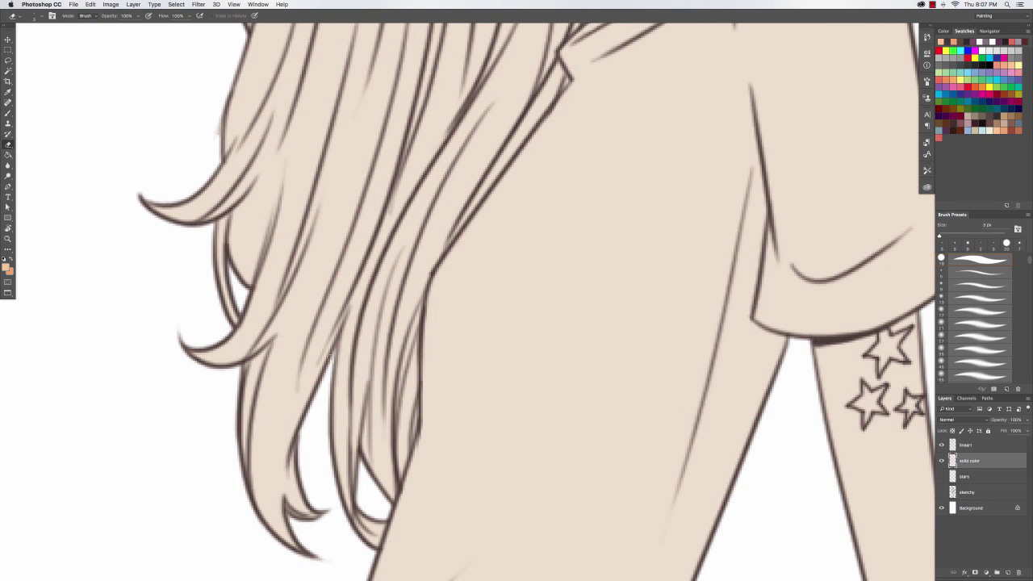
scroll(421, 415, "up", 15)
key("super+0")
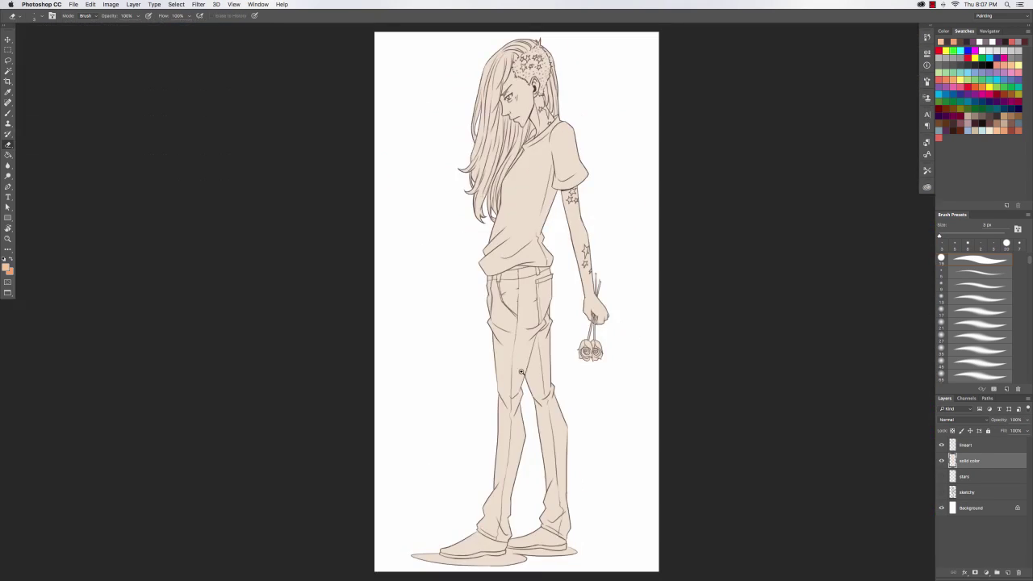
scroll(522, 372, "up", 10)
scroll(559, 411, "down", 5)
scroll(605, 508, "up", 4)
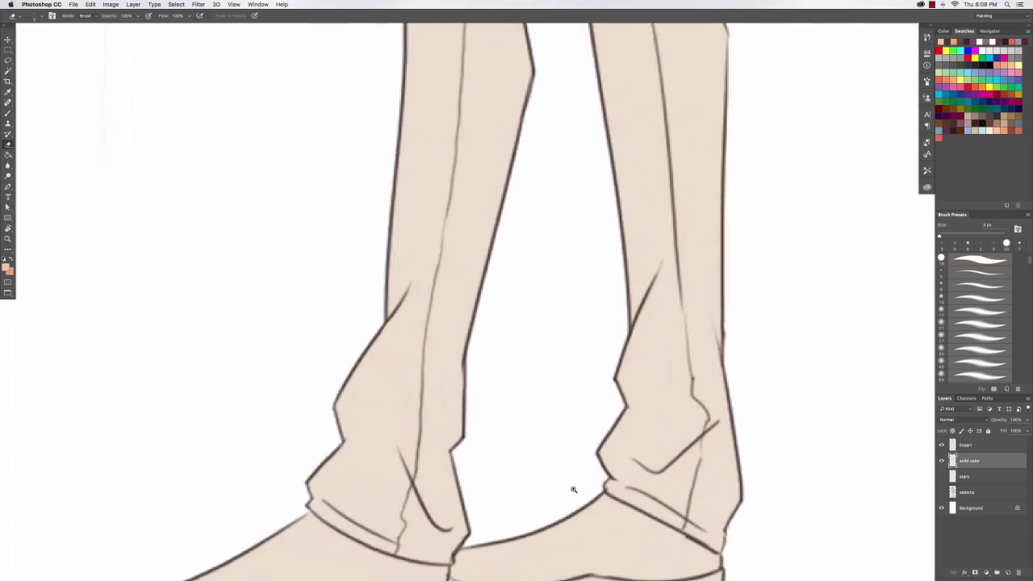
scroll(614, 488, "down", 5)
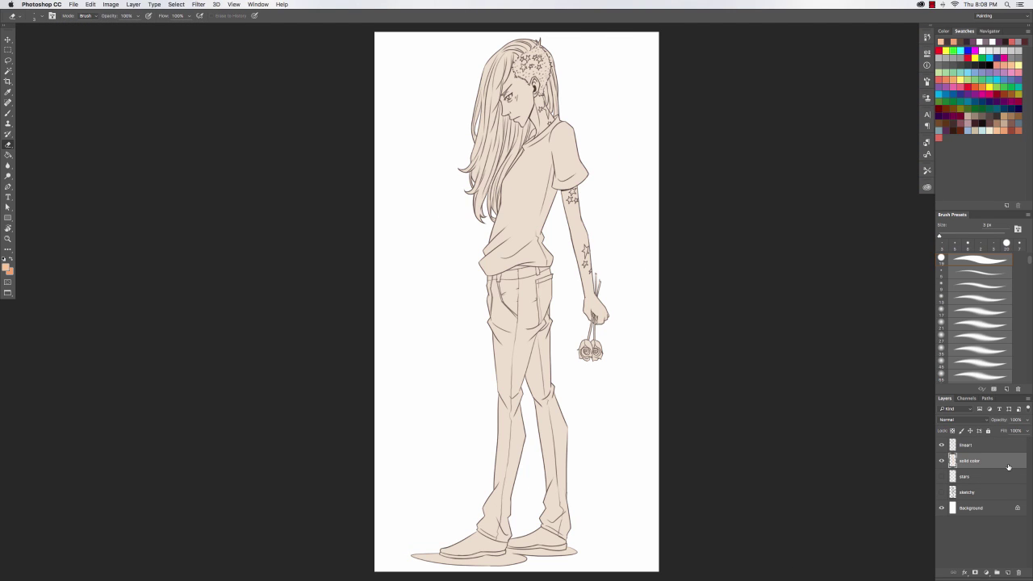
Create a new layer clipped to the solid color layer and name it hair, keeping its blend mode Normal.
key("super+shift+n")
key("Return")
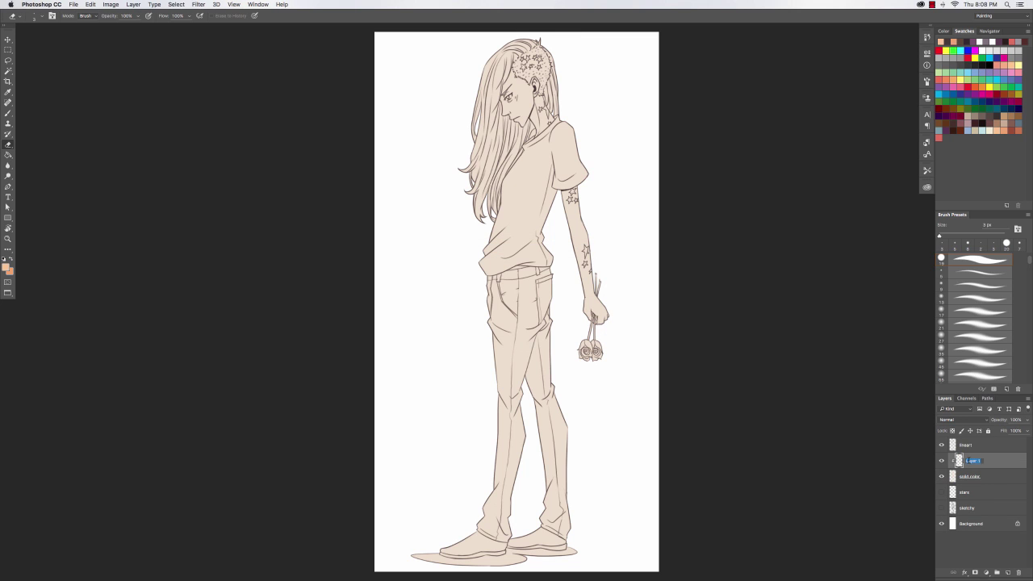
left_click(968, 444)
left_click(965, 420)
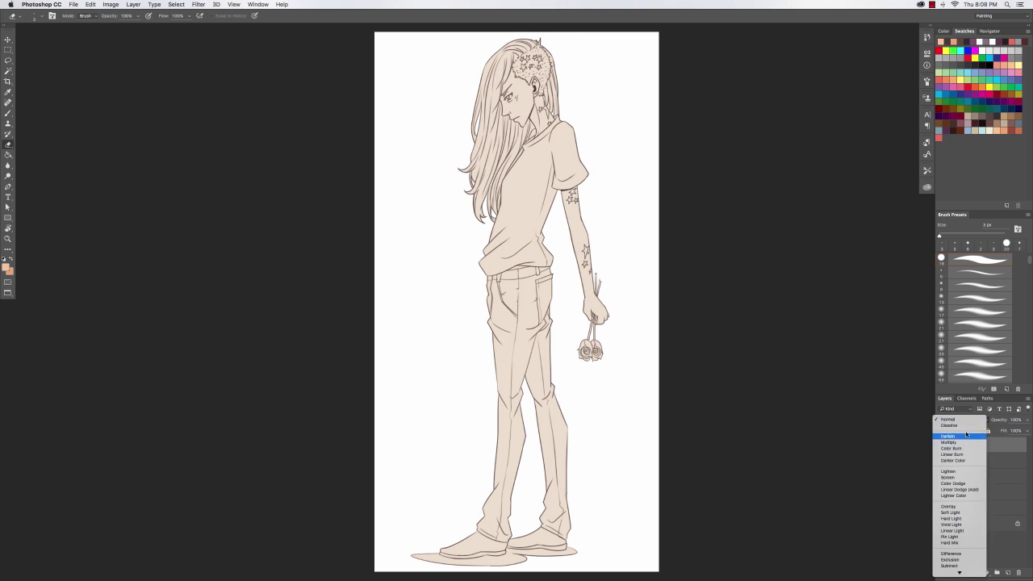
left_click(967, 445)
left_click(969, 459)
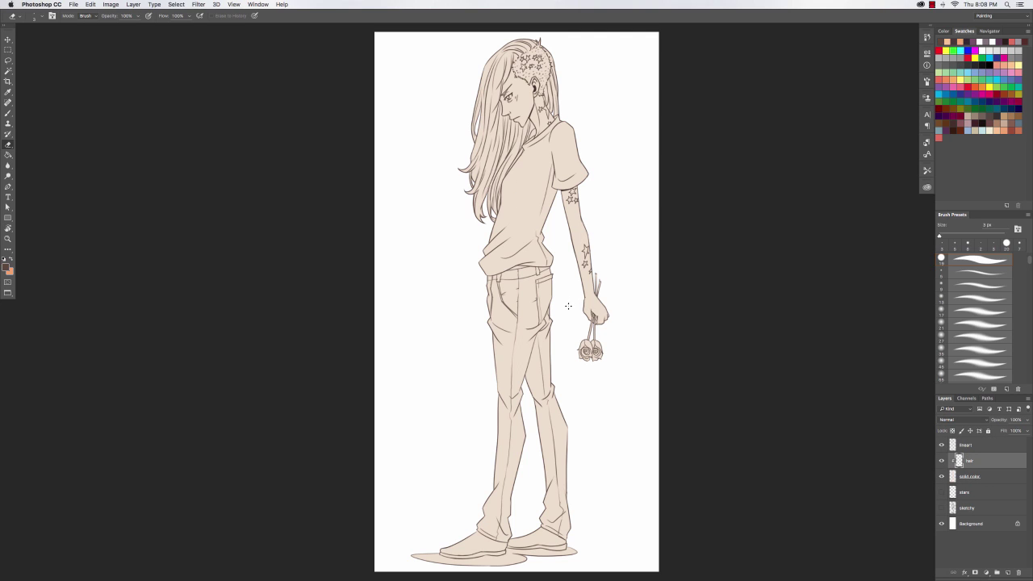
Paint the lower lengths of the long hair dark brown with a hard round 19 px brush.
key("b")
left_click(517, 209)
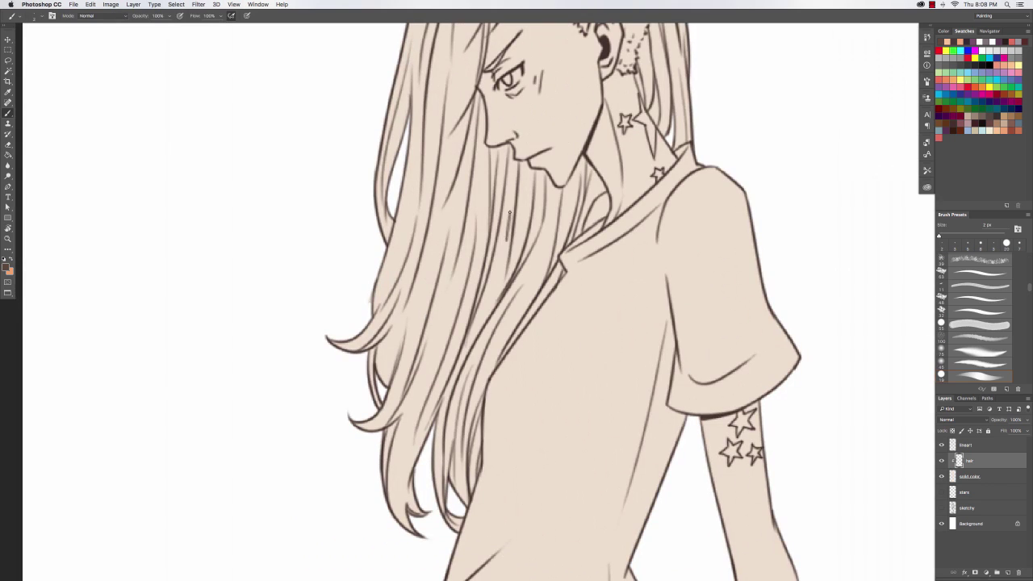
scroll(1014, 287, "up", 10)
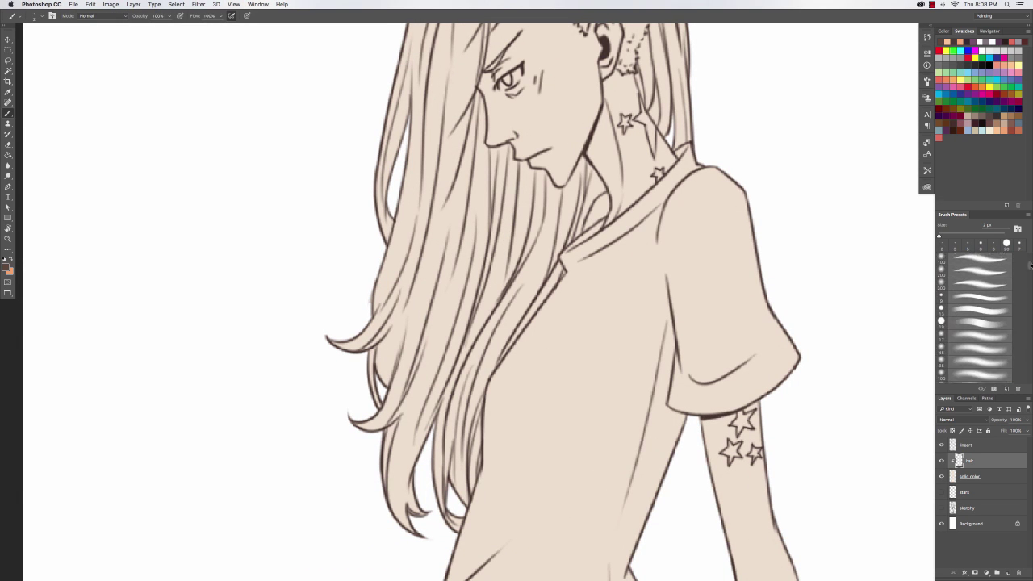
left_click(979, 296)
mouse_move(436, 290)
left_mouse_down()
mouse_move(483, 306)
mouse_move(456, 224)
mouse_move(413, 242)
mouse_move(389, 310)
mouse_move(396, 420)
mouse_move(436, 484)
mouse_move(445, 393)
mouse_move(412, 382)
mouse_move(460, 492)
mouse_move(429, 402)
left_mouse_up()
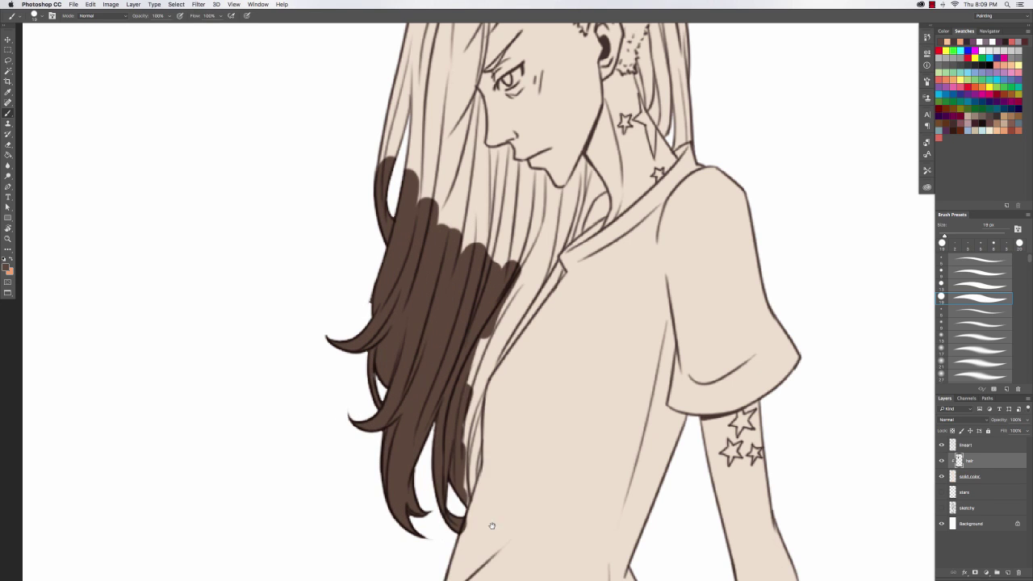
Extend the dark brown hair colour through the lower strands up to the front edge of the shirt, using a smaller brush.
scroll(491, 525, "up", 2)
key("e")
key("b")
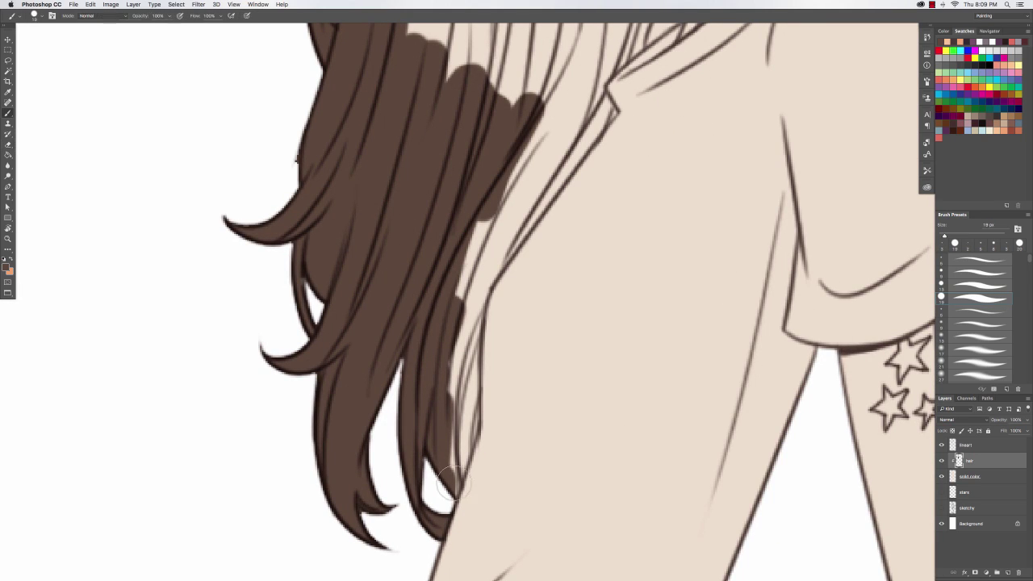
mouse_move(454, 495)
left_mouse_down()
mouse_move(471, 434)
mouse_move(453, 491)
mouse_move(465, 503)
mouse_move(455, 353)
mouse_move(474, 395)
mouse_move(473, 323)
mouse_move(473, 395)
mouse_move(489, 277)
mouse_move(459, 343)
mouse_move(476, 308)
left_mouse_up()
key("e")
key("b")
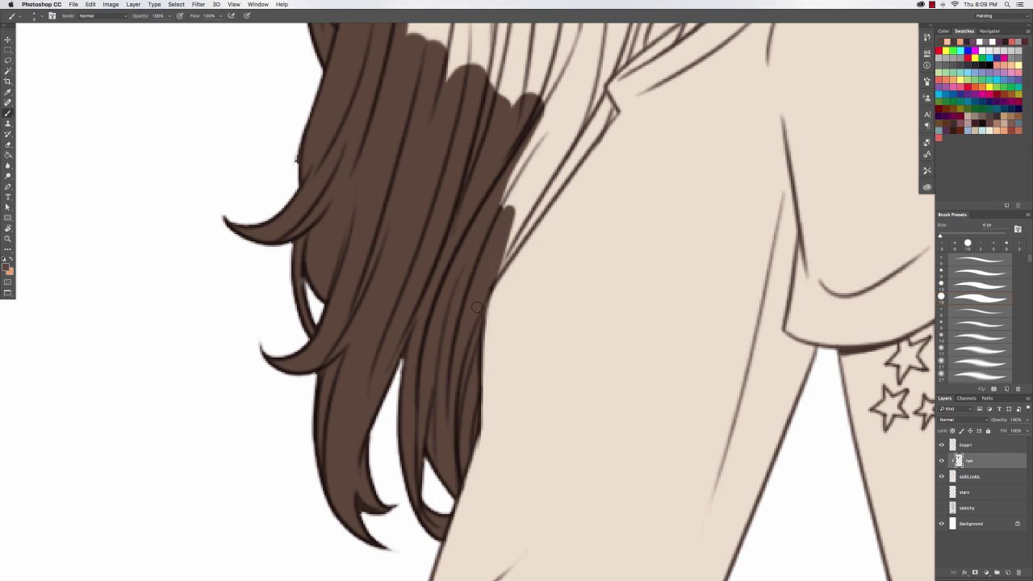
left_click_drag(356, 228, 255, 426)
mouse_move(389, 454)
left_mouse_down()
mouse_move(500, 308)
mouse_move(503, 288)
mouse_move(409, 416)
left_mouse_up()
left_click_drag(495, 310, 409, 448)
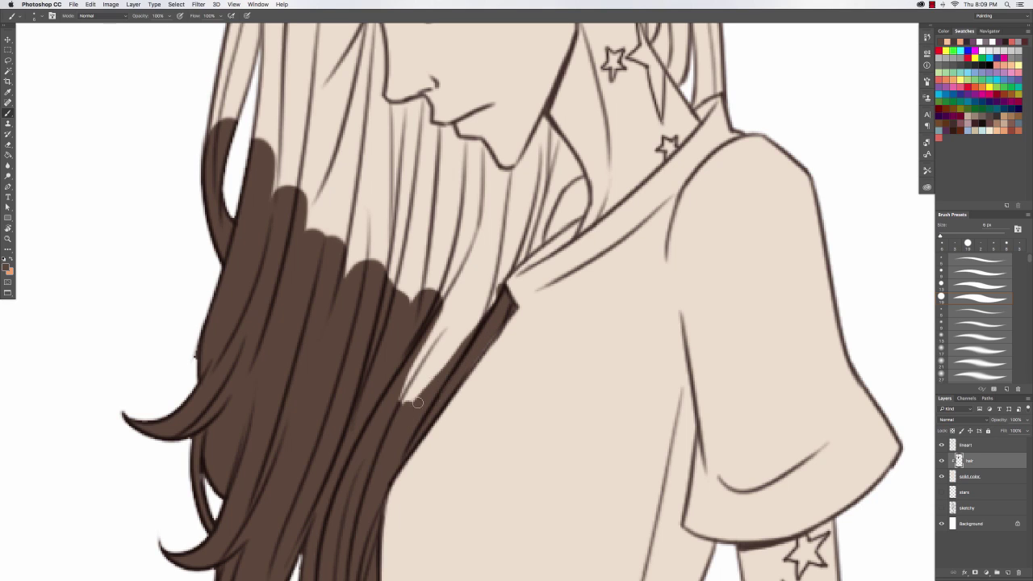
Paint the hair strands beside the collar and the front of the neck dark brown, extending the colour upward.
mouse_move(416, 401)
left_mouse_down()
mouse_move(464, 299)
mouse_move(494, 339)
mouse_move(515, 306)
mouse_move(522, 317)
mouse_move(489, 314)
mouse_move(445, 398)
mouse_move(485, 309)
mouse_move(438, 339)
mouse_move(395, 282)
mouse_move(357, 291)
left_mouse_up()
key("e")
key("b")
scroll(487, 336, "up", 5)
scroll(487, 336, "right", 2)
left_click_drag(576, 84, 489, 279)
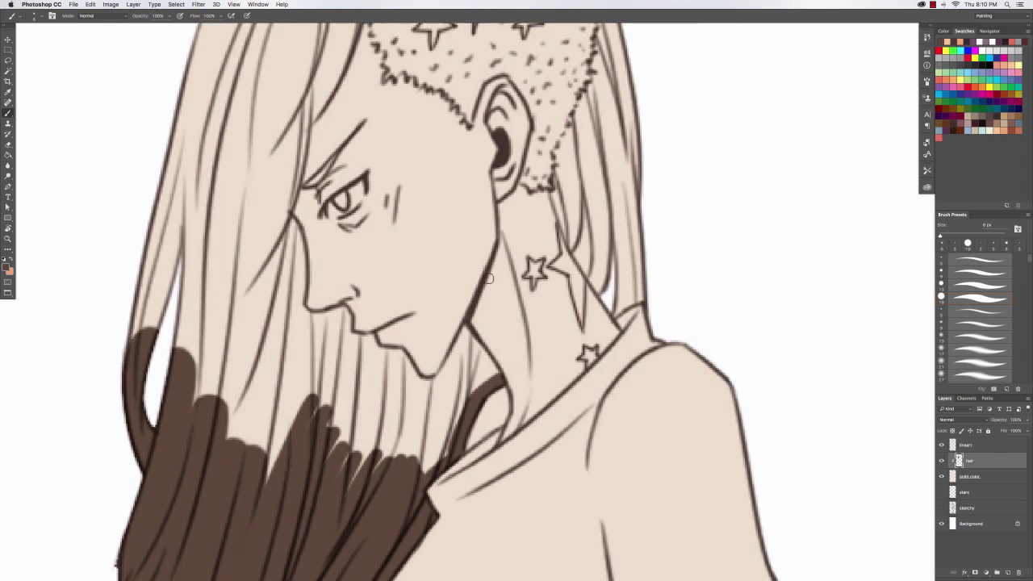
Paint the nape hairline and the long strands hanging behind the neck dark brown down to the collar.
scroll(488, 279, "up", 5)
scroll(390, 301, "right", 3)
left_click_drag(400, 318, 433, 381)
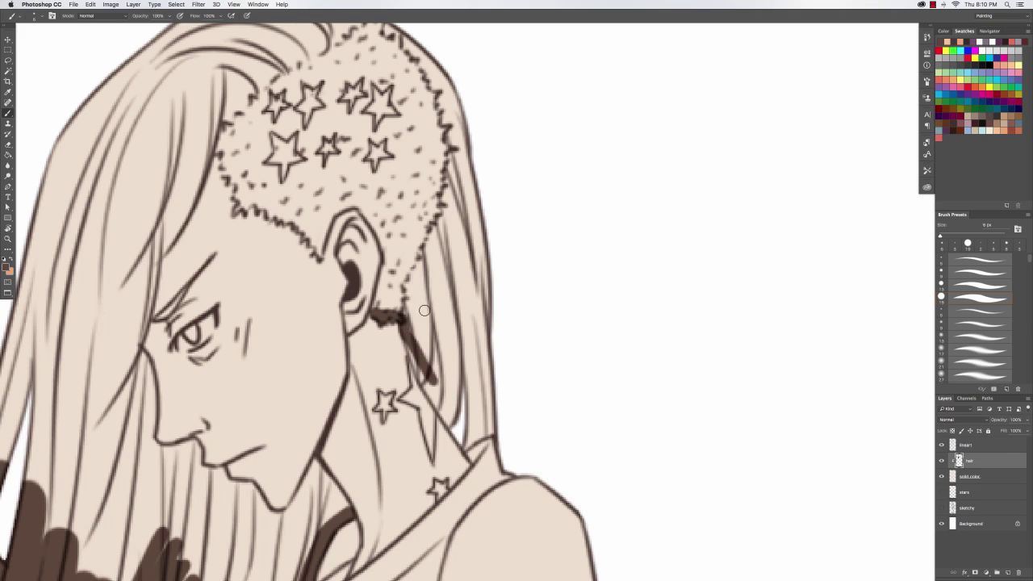
mouse_move(398, 288)
left_mouse_down()
mouse_move(412, 344)
mouse_move(449, 418)
mouse_move(453, 410)
left_mouse_up()
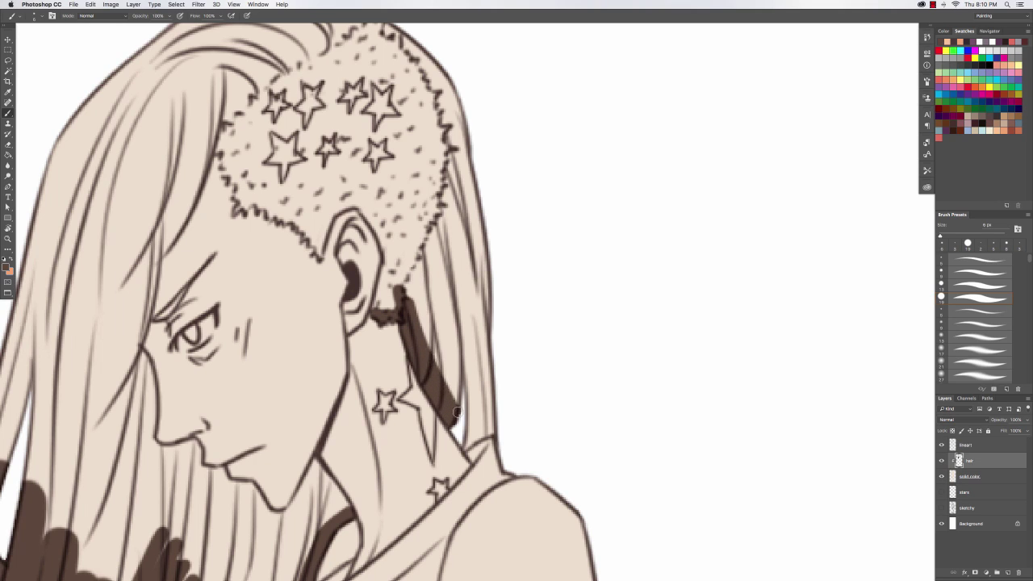
left_click_drag(435, 351, 456, 413)
mouse_move(467, 421)
left_mouse_down()
mouse_move(465, 446)
mouse_move(493, 432)
left_mouse_up()
mouse_move(481, 331)
left_mouse_down()
mouse_move(461, 427)
mouse_move(489, 428)
left_mouse_up()
left_click_drag(459, 248, 451, 371)
left_click_drag(426, 241, 442, 363)
left_click_drag(416, 261, 428, 342)
left_click_drag(399, 270, 422, 337)
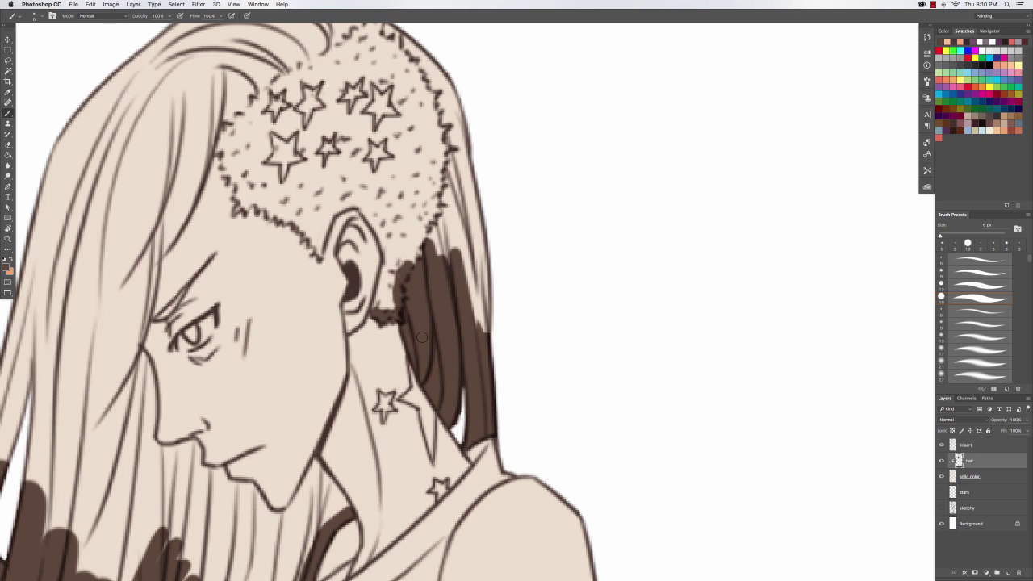
left_click_drag(468, 256, 483, 335)
left_click_drag(485, 241, 498, 388)
Trace the shaved side's hairline in dark brown around the ear and along the temple up to the parting.
mouse_move(298, 209)
left_mouse_down()
mouse_move(452, 297)
mouse_move(413, 298)
mouse_move(470, 340)
mouse_move(487, 288)
mouse_move(478, 323)
mouse_move(512, 286)
mouse_move(521, 299)
left_mouse_up()
key("e")
key("b")
key("r")
left_click_drag(565, 202, 612, 257)
mouse_move(524, 297)
left_mouse_down()
mouse_move(505, 360)
mouse_move(467, 380)
mouse_move(490, 360)
mouse_move(563, 346)
left_mouse_up()
key("r")
mouse_move(527, 145)
left_mouse_down()
mouse_move(369, 192)
mouse_move(366, 236)
left_mouse_up()
key("Escape")
key("b")
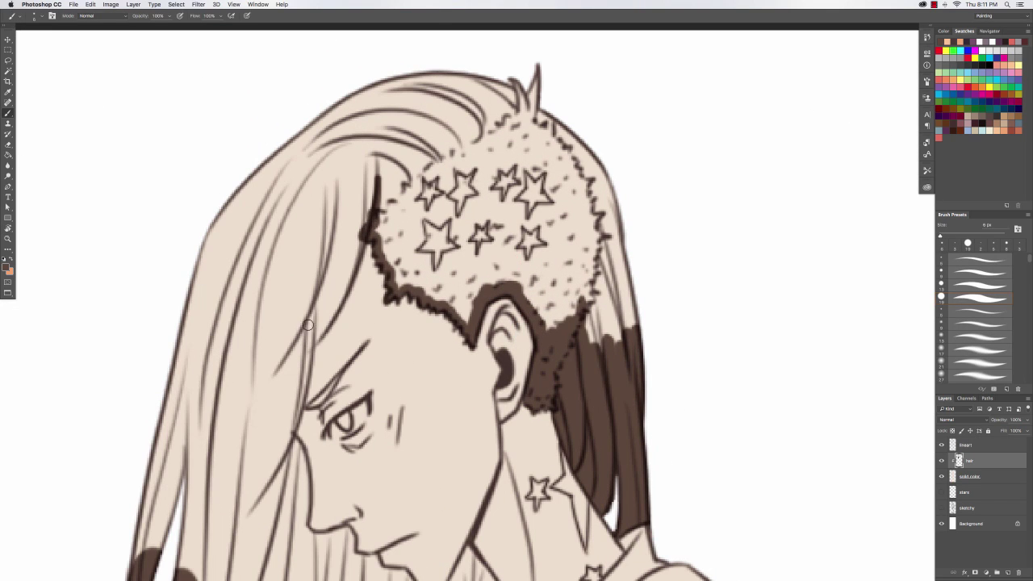
Paint a dark brown border on the hair along the forehead and nose, cleaning the profile edge with the Eraser.
mouse_move(308, 325)
left_mouse_down()
mouse_move(367, 227)
mouse_move(315, 334)
left_mouse_up()
left_click_drag(309, 384, 374, 288)
mouse_move(369, 229)
left_mouse_down()
mouse_move(347, 383)
mouse_move(360, 340)
left_mouse_up()
left_click_drag(359, 340, 373, 435)
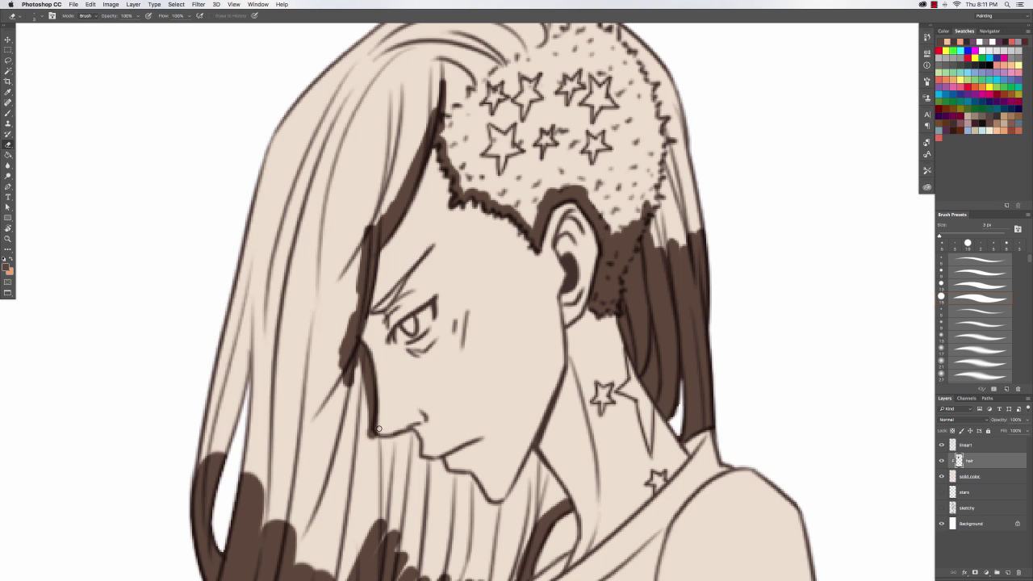
scroll(379, 407, "down", 3)
scroll(379, 407, "left", 4)
mouse_move(450, 379)
left_mouse_down()
mouse_move(489, 380)
mouse_move(507, 399)
left_mouse_up()
key("e")
scroll(466, 343, "down", 2)
scroll(467, 343, "right", 3)
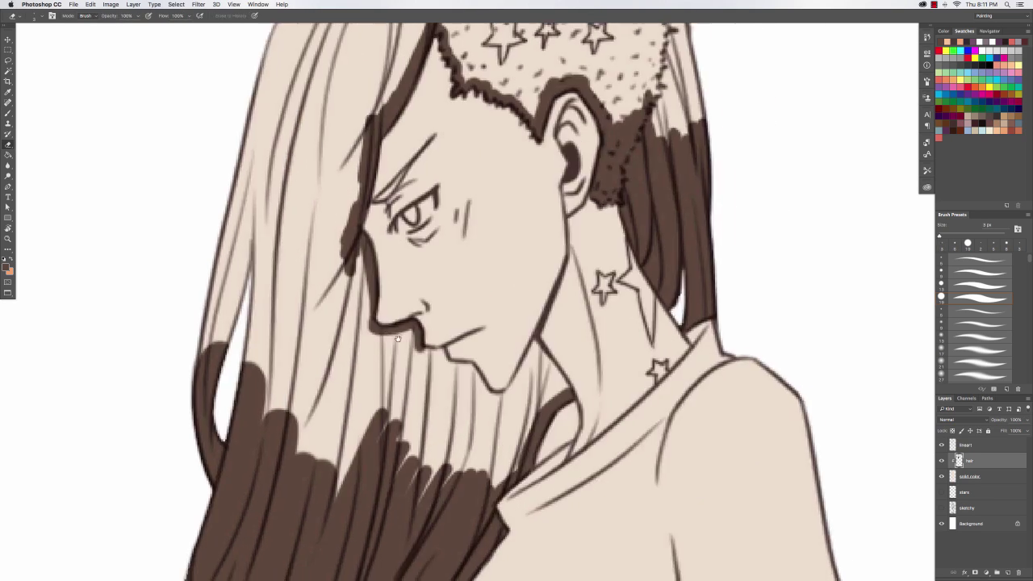
Paint the hair below the lips, chin and jaw dark brown, following the face profile and joining the lower hair.
key("b")
mouse_move(410, 349)
left_mouse_down()
mouse_move(438, 363)
mouse_move(463, 395)
mouse_move(443, 368)
mouse_move(466, 350)
mouse_move(496, 417)
mouse_move(483, 400)
mouse_move(505, 409)
left_mouse_up()
mouse_move(532, 344)
left_mouse_down()
mouse_move(502, 404)
mouse_move(477, 415)
left_mouse_up()
mouse_move(533, 347)
left_mouse_down()
mouse_move(558, 385)
mouse_move(520, 337)
mouse_move(552, 377)
mouse_move(535, 373)
mouse_move(563, 396)
mouse_move(548, 412)
mouse_move(522, 368)
mouse_move(487, 380)
mouse_move(524, 399)
mouse_move(485, 411)
mouse_move(504, 473)
mouse_move(502, 440)
mouse_move(479, 485)
mouse_move(460, 483)
mouse_move(474, 411)
mouse_move(462, 378)
mouse_move(438, 491)
mouse_move(406, 474)
left_mouse_up()
key("super+z")
key("e")
key("b")
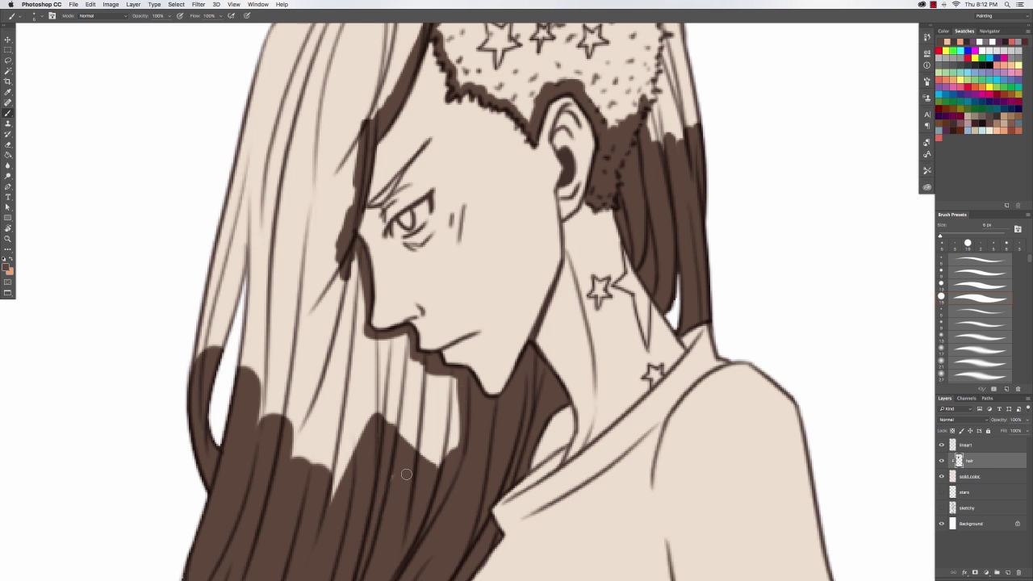
left_click_drag(277, 280, 555, 421)
Enlarge the brush and paint the outer contour of the hair dark brown over the crown and down the back.
key("super+0")
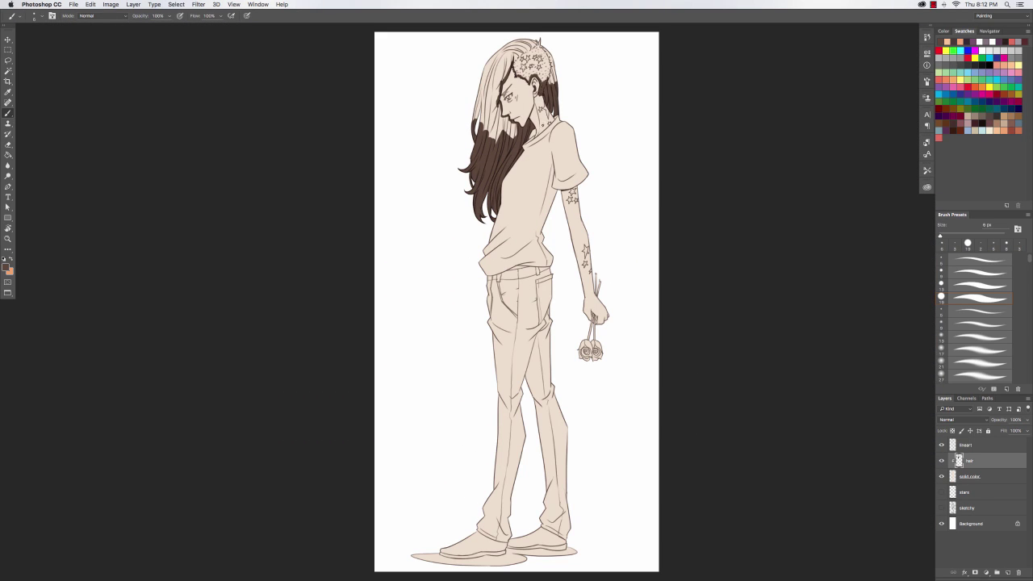
scroll(539, 139, "up", 3)
left_click_drag(526, 228, 553, 423)
left_click_drag(496, 248, 546, 396)
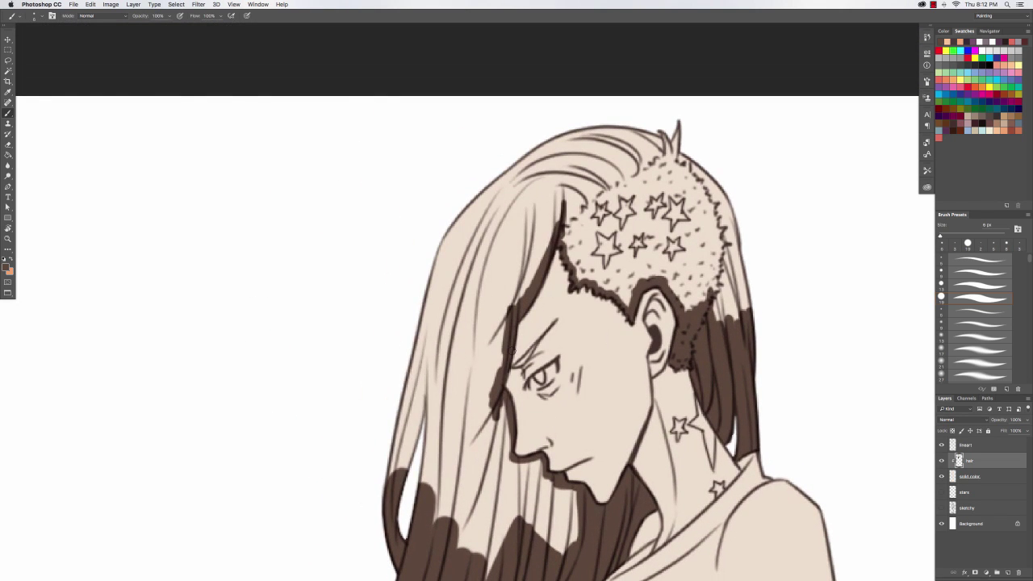
key("bracketright")
key("bracketright")
key("bracketright")
key("bracketright")
key("bracketright")
key("bracketright")
key("bracketright")
mouse_move(427, 363)
left_mouse_down()
mouse_move(419, 483)
mouse_move(400, 439)
mouse_move(424, 310)
mouse_move(574, 131)
mouse_move(729, 245)
mouse_move(714, 319)
left_mouse_up()
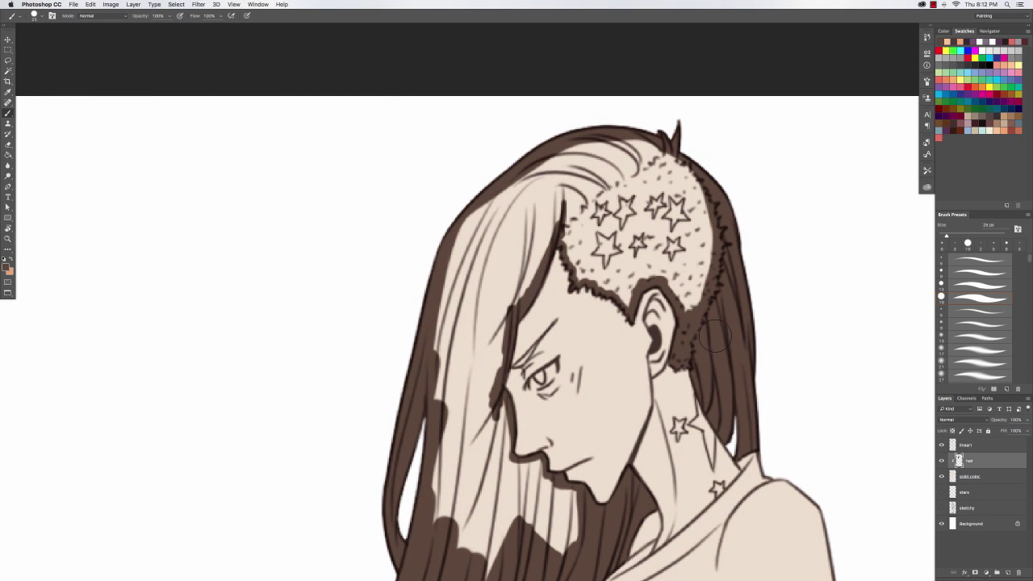
Fill the remaining enclosed area of the hair with dark brown using the Paint Bucket tool.
key("g")
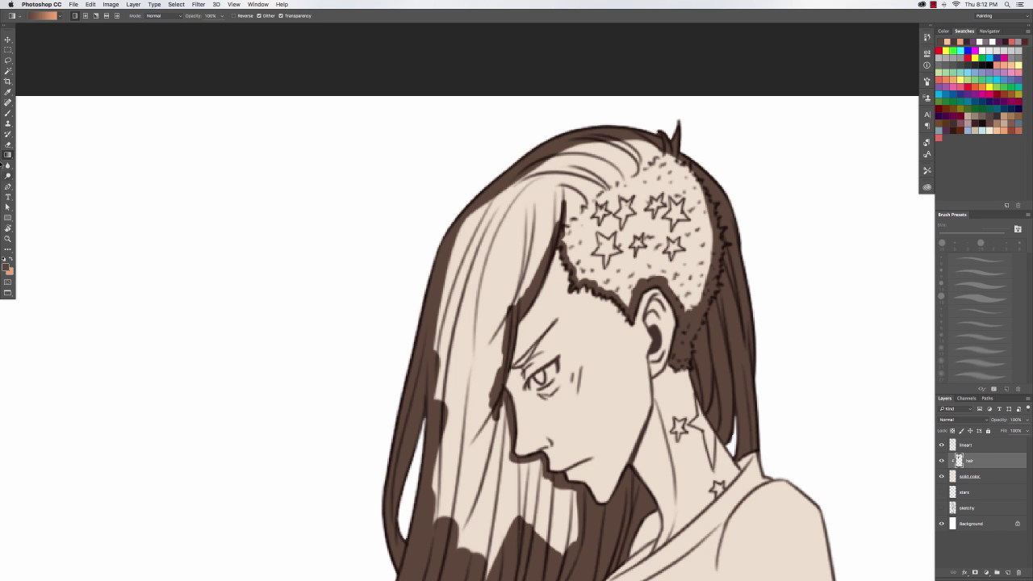
right_click(8, 156)
left_click(39, 163)
left_click(489, 295)
Brush dark brown over the light seams left by the fill in the long hair and beside the face.
key("b")
mouse_move(457, 234)
left_mouse_down()
mouse_move(442, 461)
mouse_move(481, 566)
left_mouse_up()
left_click_drag(477, 477, 410, 303)
mouse_move(431, 372)
left_mouse_down()
mouse_move(498, 323)
mouse_move(465, 299)
left_mouse_up()
key("bracketleft")
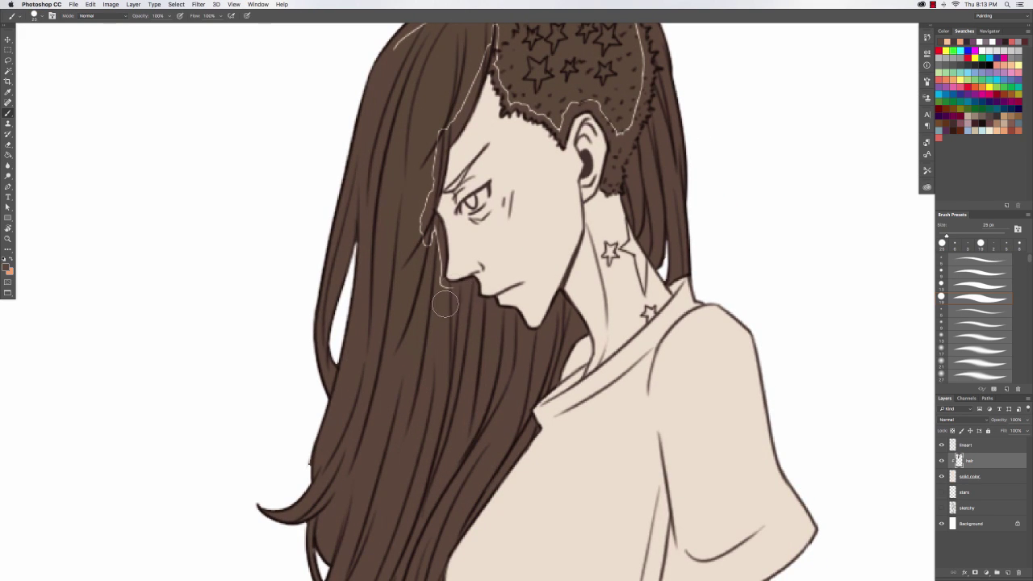
left_click_drag(434, 179, 452, 118)
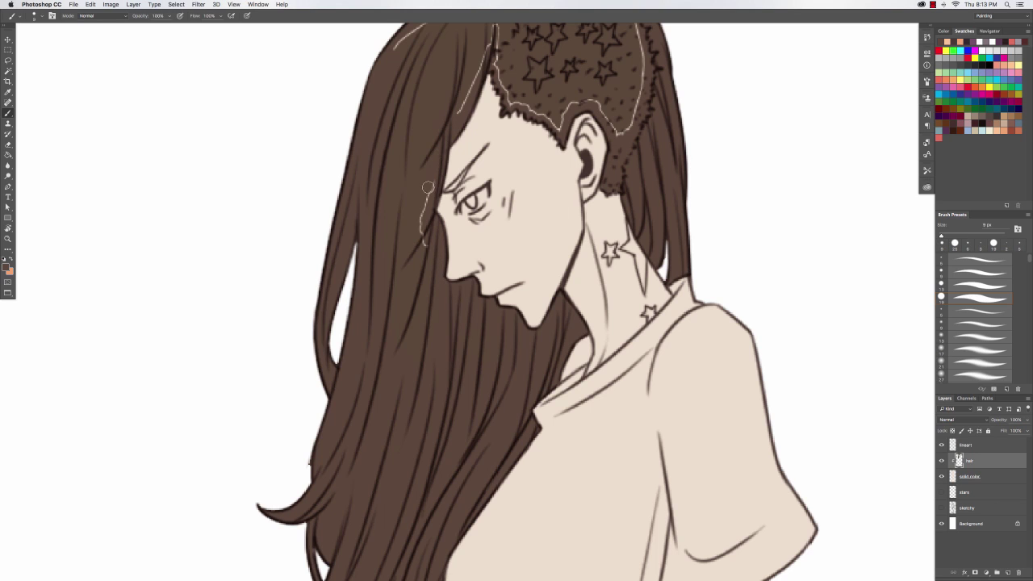
Brush dark brown over the remaining light seams on the crown and around the shaved side with the 9 px brush.
scroll(422, 253, "up", 6)
scroll(422, 252, "right", 2)
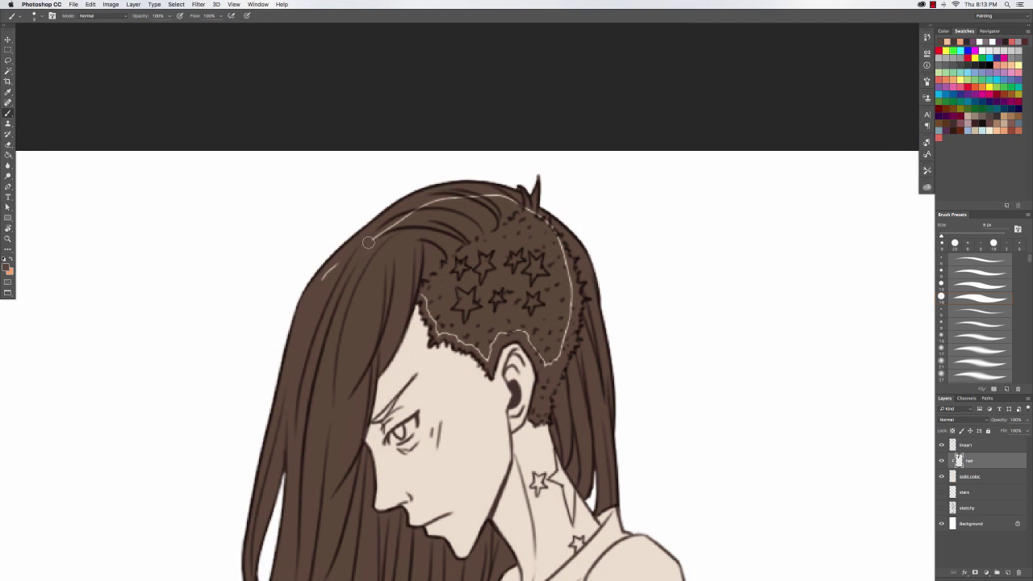
mouse_move(368, 243)
left_mouse_down()
mouse_move(505, 199)
mouse_move(546, 224)
mouse_move(524, 332)
left_mouse_up()
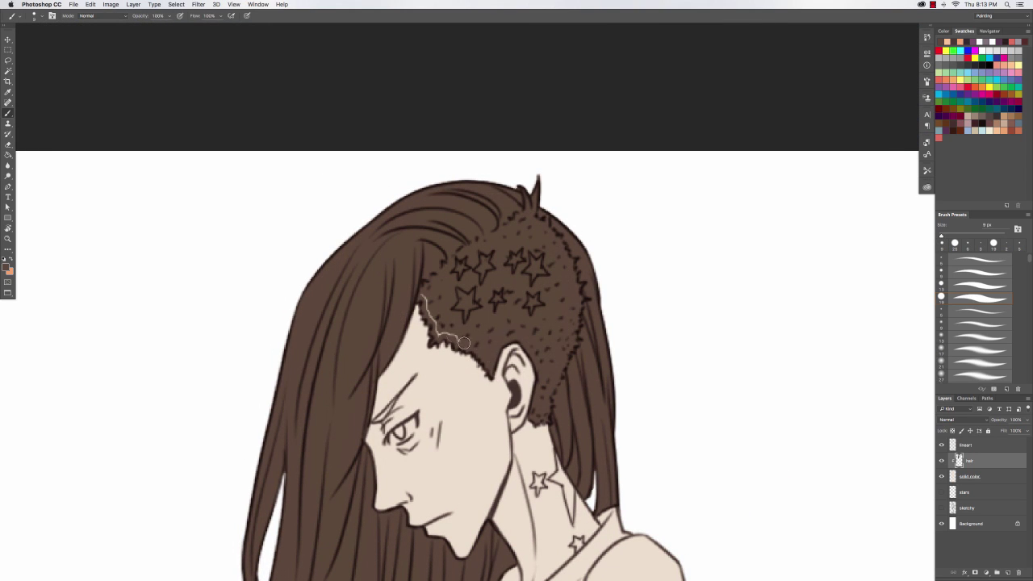
key("super+0")
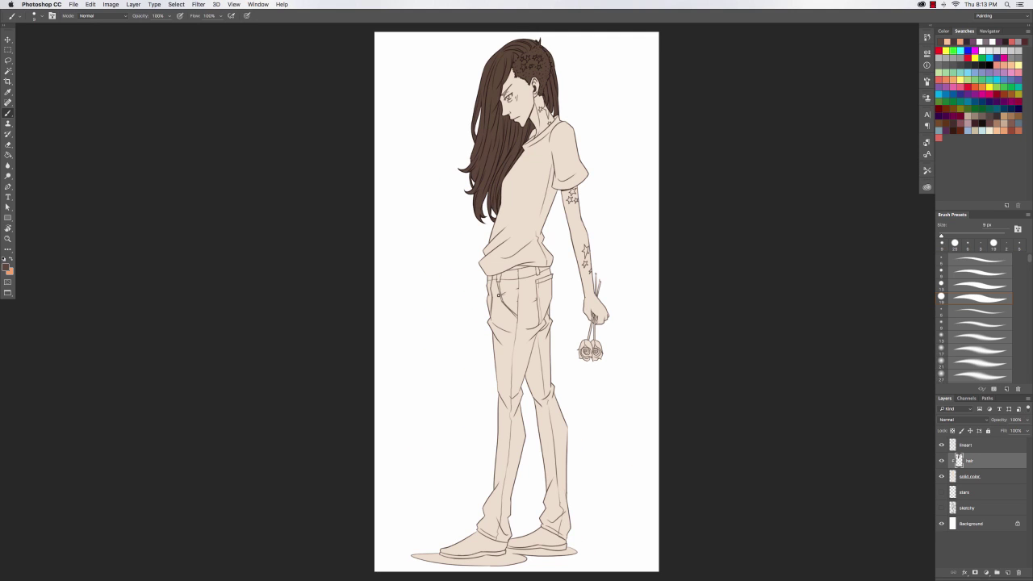
Adjust the hair layer's Hue/Saturation to Hue -18, Saturation -6 and Lightness +7.
key("super+u")
mouse_move(753, 283)
left_mouse_down()
mouse_move(780, 285)
mouse_move(744, 287)
left_mouse_up()
left_click_drag(752, 323, 755, 322)
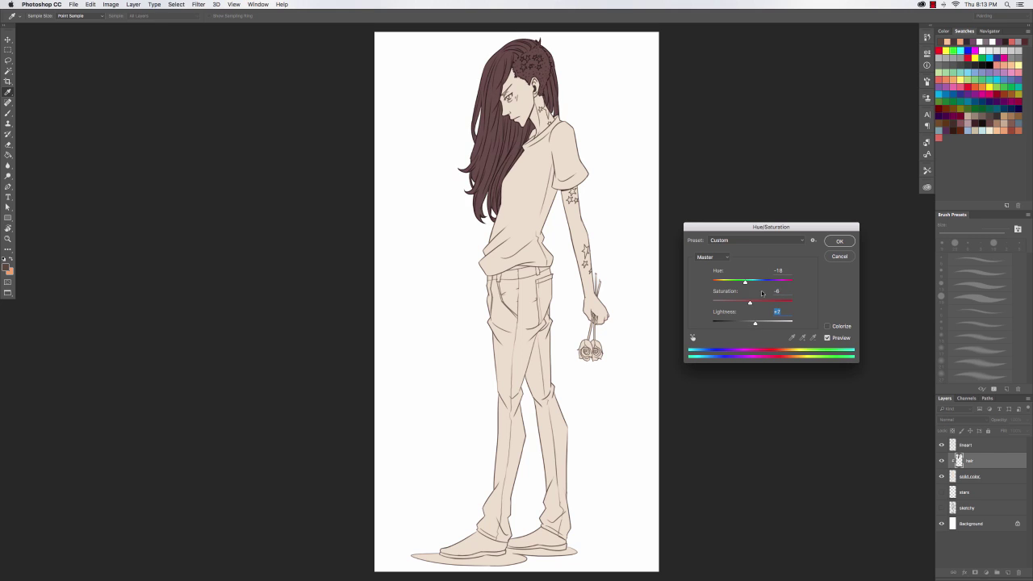
key("Return")
key("b")
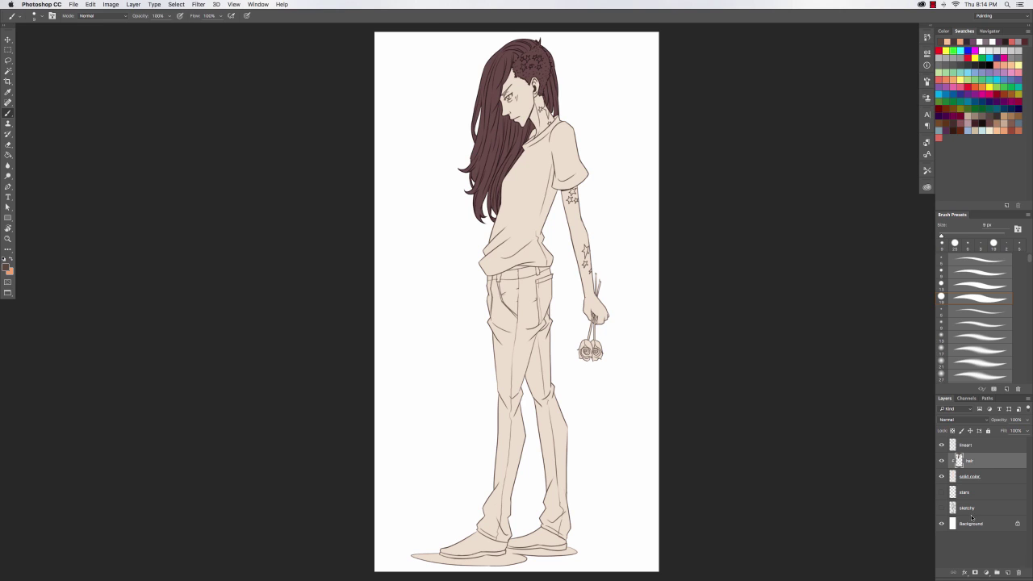
Create a new layer named "shirt" clipped directly above the solid color layer.
left_click(989, 481)
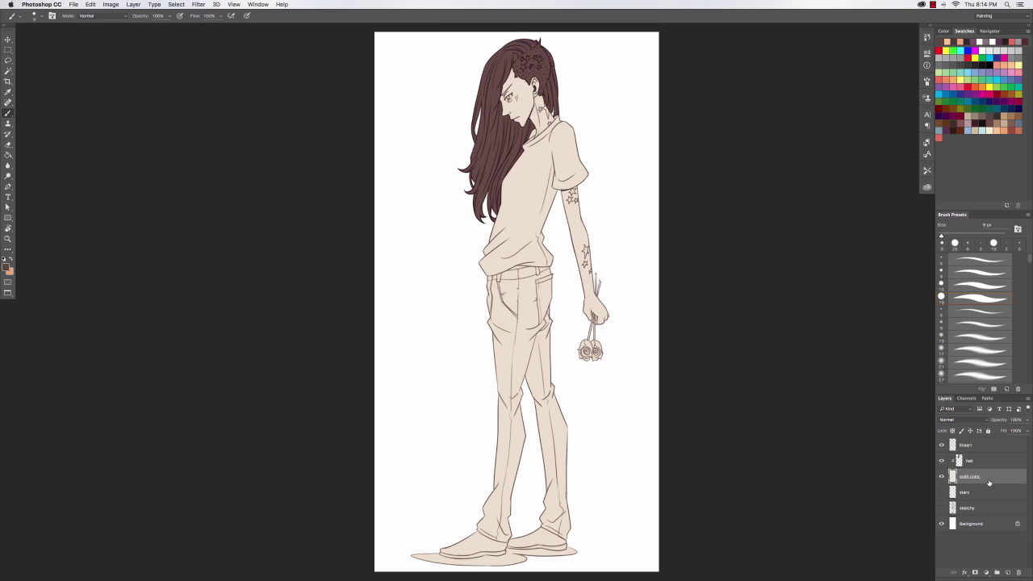
key("super+shift+n")
type("shi")
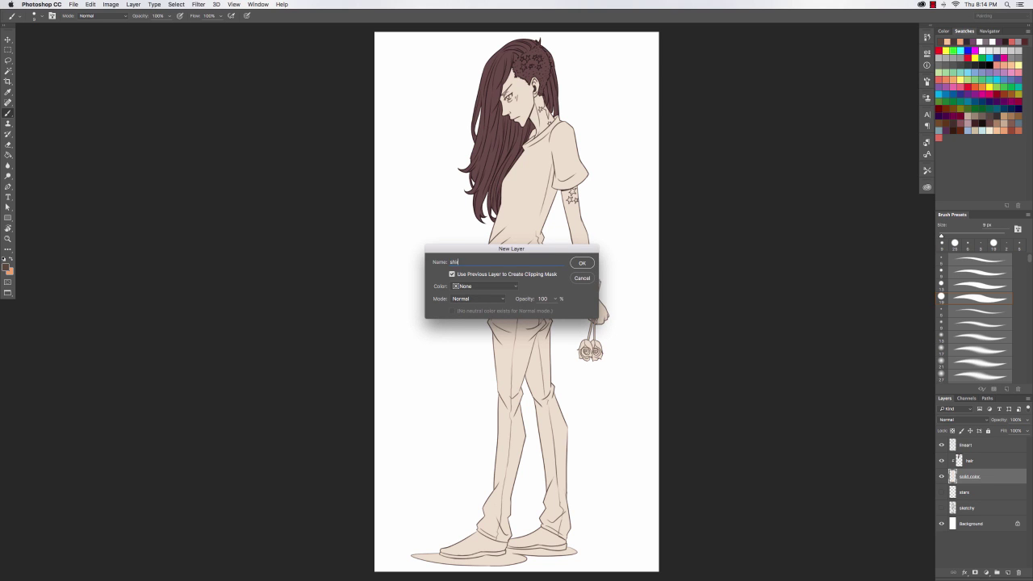
type("rt")
key("Return")
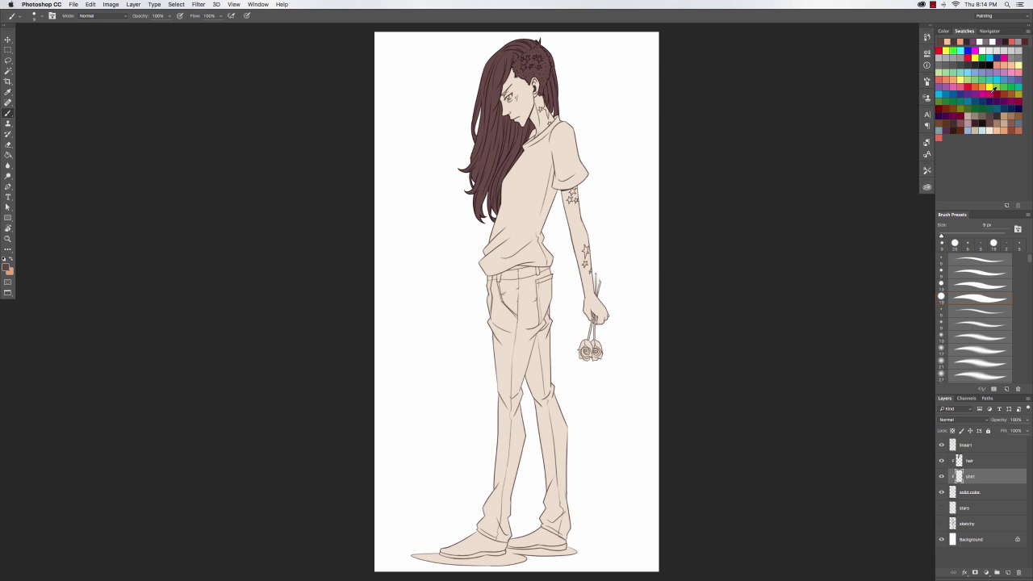
Brush muted purple over the shirt's torso and sleeve on the shirt layer, using a 40 to 45 px brush.
left_click(985, 42)
mouse_move(497, 229)
left_mouse_down()
mouse_move(539, 226)
mouse_move(520, 255)
left_mouse_up()
key("bracketright")
key("bracketright")
key("bracketright")
key("bracketright")
key("bracketright")
mouse_move(604, 212)
left_mouse_down()
mouse_move(530, 250)
mouse_move(510, 181)
mouse_move(524, 172)
mouse_move(546, 274)
mouse_move(627, 171)
mouse_move(531, 193)
mouse_move(550, 77)
left_mouse_up()
left_click_drag(574, 159, 453, 372)
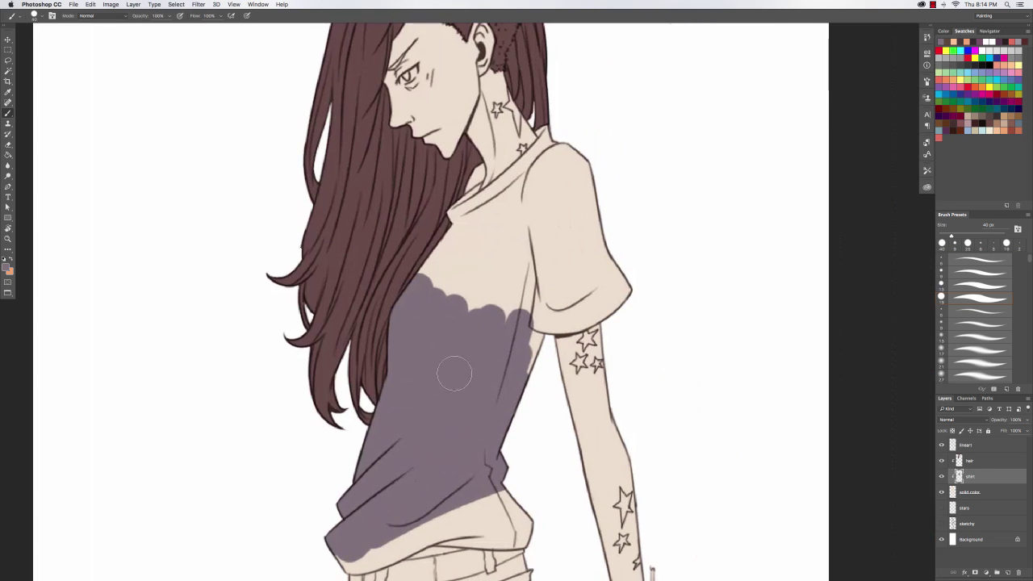
mouse_move(453, 297)
left_mouse_down()
mouse_move(517, 361)
mouse_move(569, 316)
mouse_move(558, 237)
left_mouse_up()
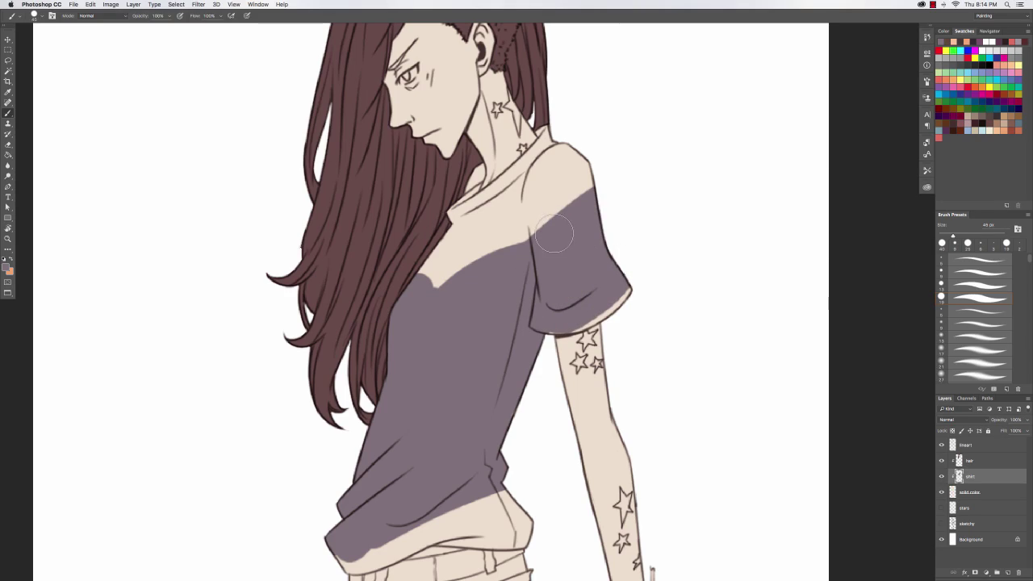
Brush purple into the collar opening beside the throat with a smaller brush and erase the spill on the neck.
key("bracketleft")
key("bracketleft")
key("bracketleft")
key("bracketleft")
key("bracketleft")
key("bracketleft")
mouse_move(496, 181)
left_mouse_down()
mouse_move(605, 180)
mouse_move(547, 181)
left_mouse_up()
key("e")
left_click_drag(474, 150, 477, 171)
Brush purple along the collar band up to the nape and onto the adjoining shoulder with the 10 px brush.
key("b")
mouse_move(442, 211)
left_mouse_down()
mouse_move(394, 257)
mouse_move(334, 374)
left_mouse_up()
mouse_move(438, 233)
left_mouse_down()
mouse_move(464, 223)
mouse_move(377, 393)
mouse_move(504, 321)
left_mouse_up()
left_click_drag(504, 296, 380, 439)
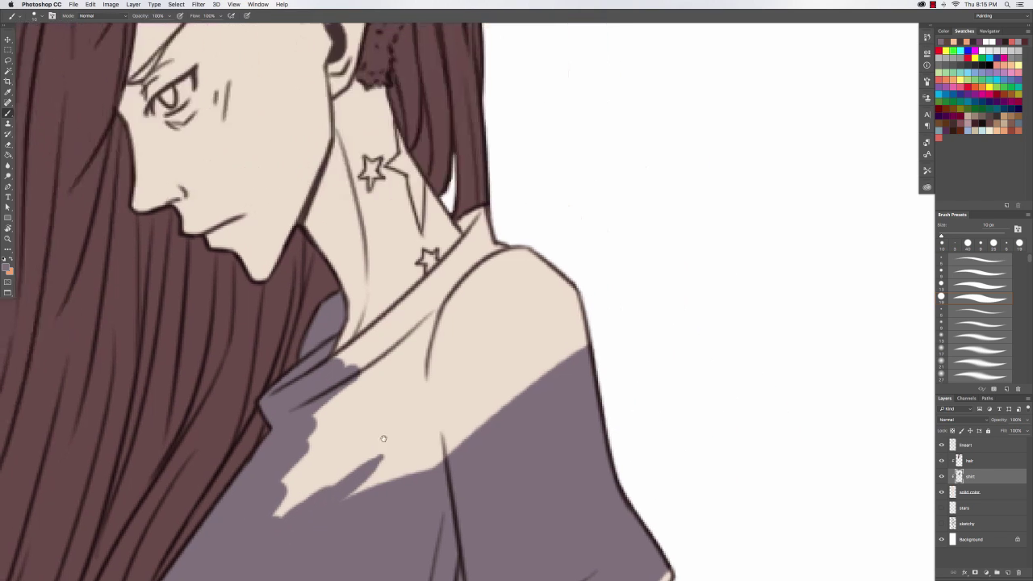
mouse_move(486, 210)
left_mouse_down()
mouse_move(474, 222)
mouse_move(516, 261)
mouse_move(325, 375)
mouse_move(373, 349)
mouse_move(457, 255)
mouse_move(413, 373)
left_mouse_up()
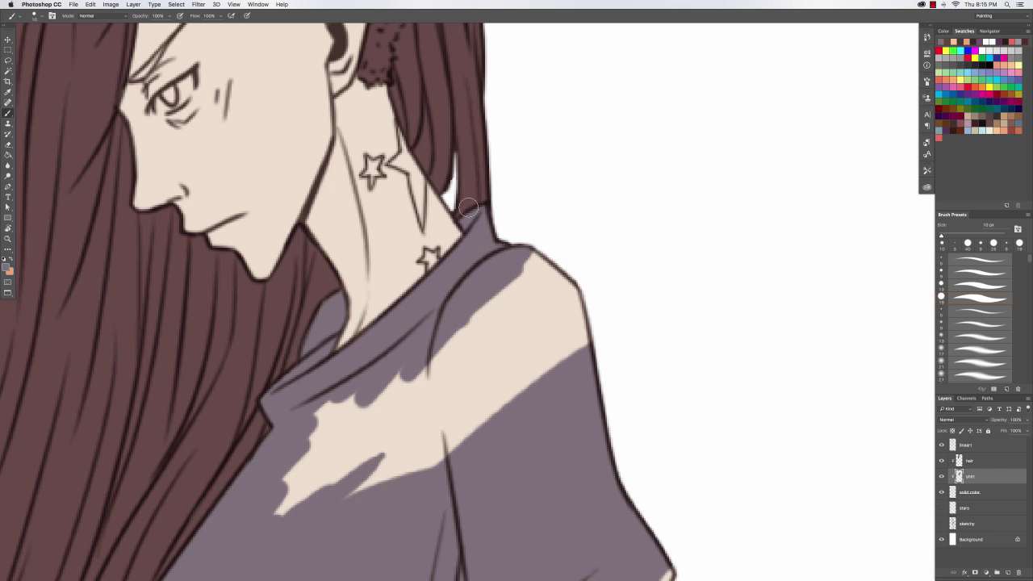
Brush purple over the remaining bare area across the upper chest and shoulder with a larger brush.
key("bracketright")
key("bracketright")
mouse_move(463, 313)
left_mouse_down()
mouse_move(535, 238)
mouse_move(533, 403)
left_mouse_up()
mouse_move(402, 510)
left_mouse_down()
mouse_move(572, 352)
mouse_move(623, 205)
mouse_move(476, 303)
left_mouse_up()
mouse_move(554, 274)
left_mouse_down()
mouse_move(350, 301)
mouse_move(272, 276)
left_mouse_up()
Brush purple up to the sleeve's outline and hem with a smaller brush, and erase the spill on the upper arm.
key("bracketleft")
key("bracketleft")
key("bracketleft")
left_click_drag(420, 442, 479, 311)
mouse_move(443, 393)
left_mouse_down()
mouse_move(546, 351)
mouse_move(512, 371)
mouse_move(620, 279)
left_mouse_up()
key("e")
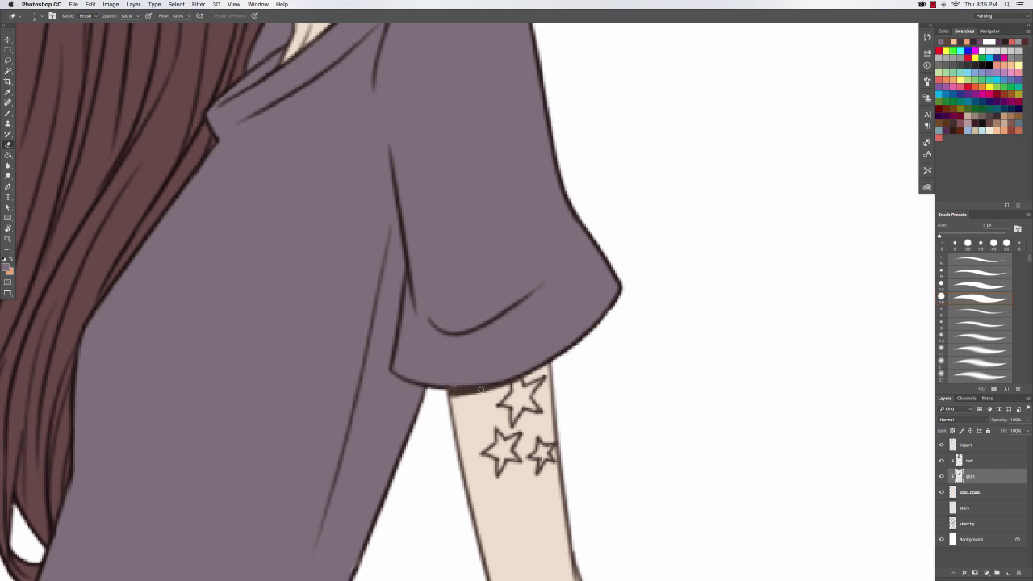
left_click_drag(355, 500, 651, 68)
Brush purple over the shirt's lower hem and its folds down to the waistband of the pants.
key("b")
mouse_move(257, 458)
left_mouse_down()
mouse_move(276, 480)
mouse_move(330, 436)
left_mouse_up()
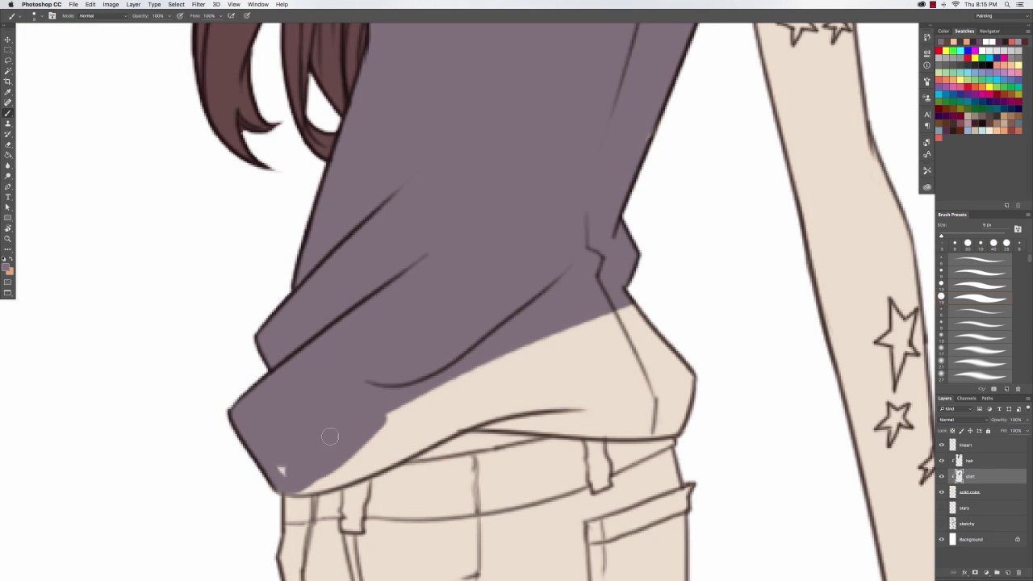
left_click_drag(645, 290, 679, 381)
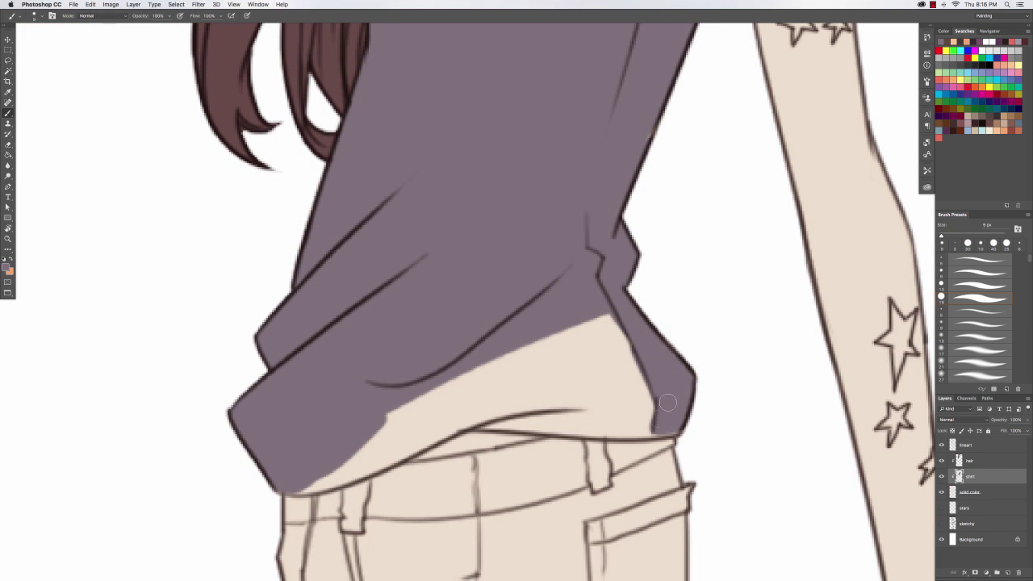
key("r")
mouse_move(468, 81)
left_mouse_down()
mouse_move(747, 321)
mouse_move(851, 436)
left_mouse_up()
key("b")
mouse_move(460, 168)
left_mouse_down()
mouse_move(471, 276)
mouse_move(538, 320)
left_mouse_up()
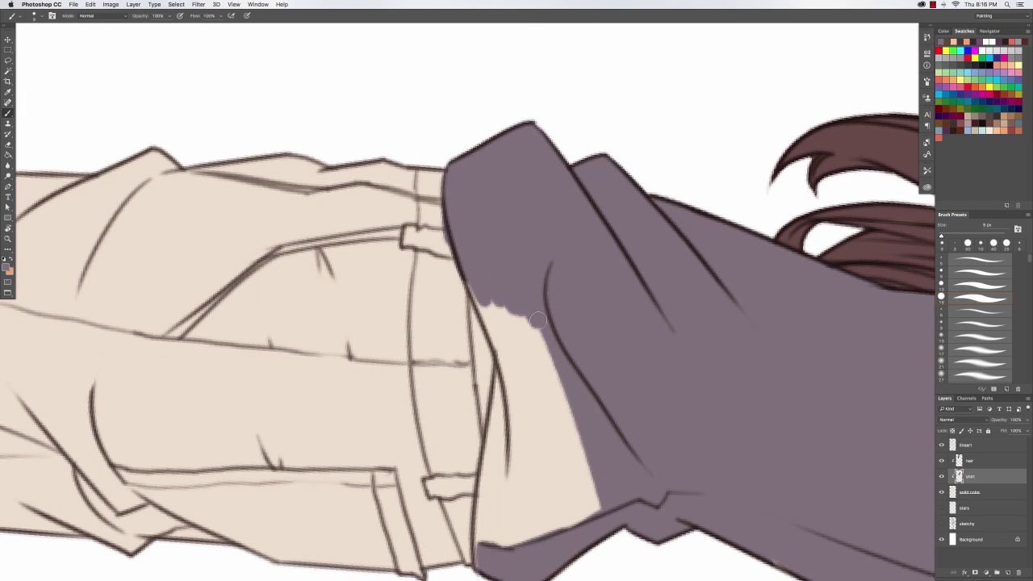
mouse_move(477, 288)
left_mouse_down()
mouse_move(493, 440)
mouse_move(483, 379)
mouse_move(524, 339)
mouse_move(585, 484)
mouse_move(484, 557)
mouse_move(497, 452)
mouse_move(483, 536)
left_mouse_up()
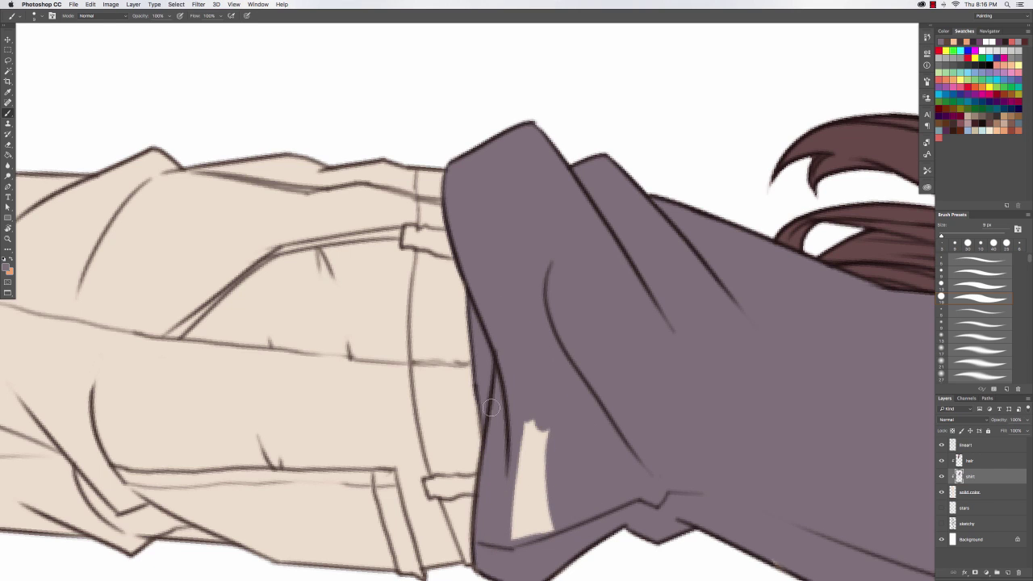
key("r")
mouse_move(491, 408)
left_mouse_down()
mouse_move(397, 330)
mouse_move(433, 272)
left_mouse_up()
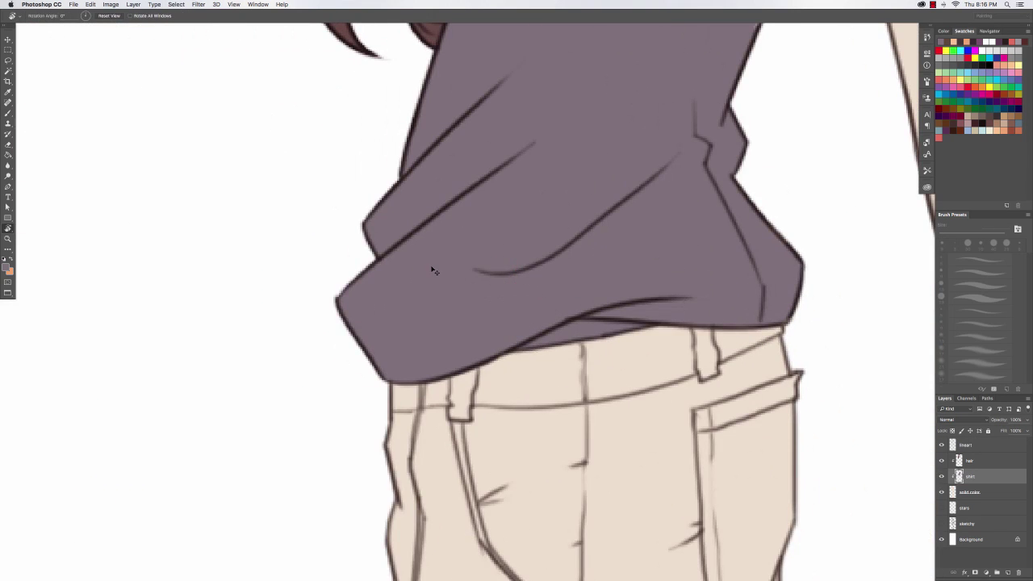
key("super+0")
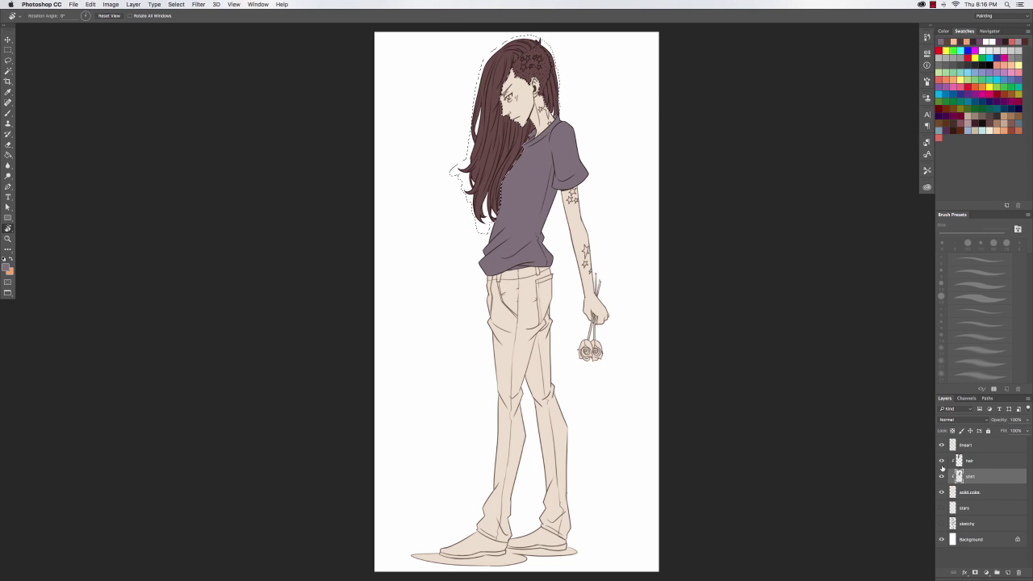
Select everything outside the solid color silhouette, delete that spill from the hair and shirt layers, and deselect.
left_click(954, 494)
left_click(954, 494, "super")
left_click(984, 464)
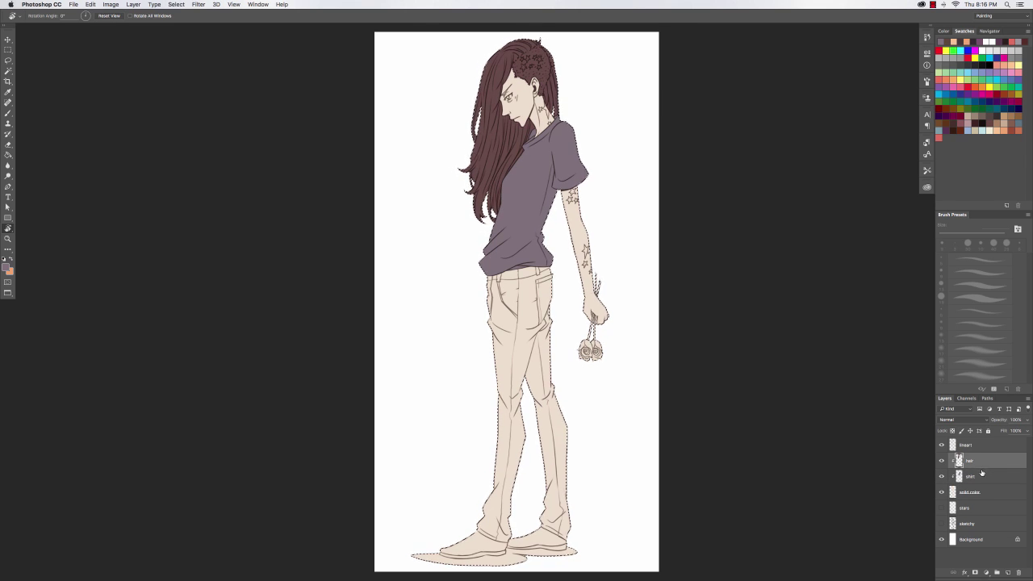
key("super+shift+i")
left_click(995, 480)
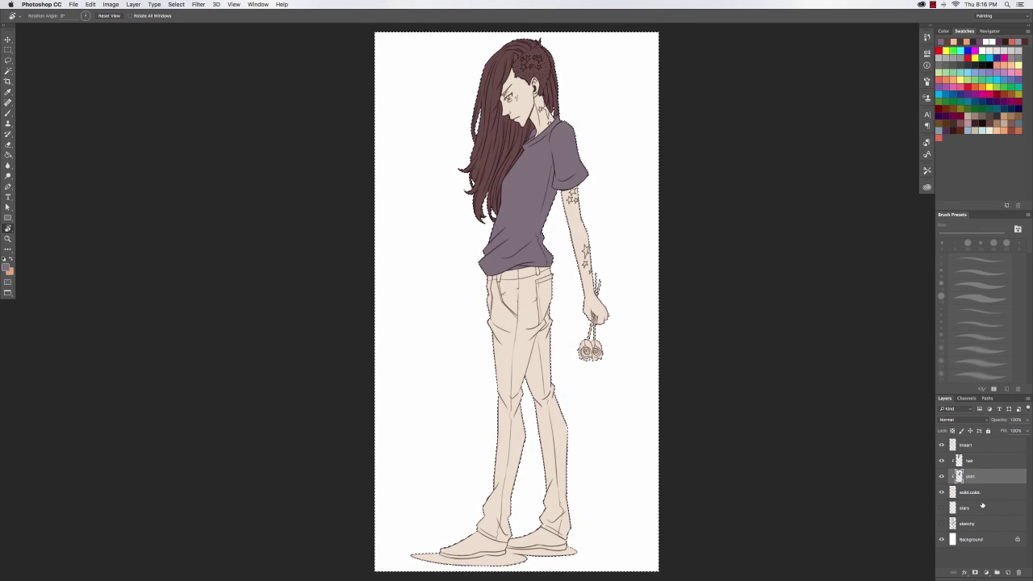
key("Delete")
key("super+d")
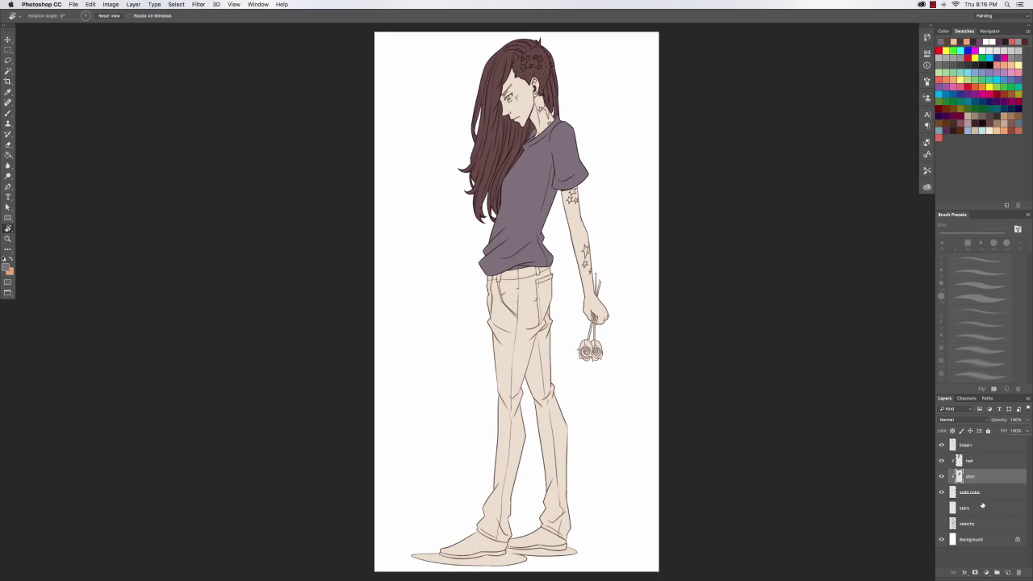
Create a new layer named "pants" clipped directly above the solid color layer.
left_click(998, 493)
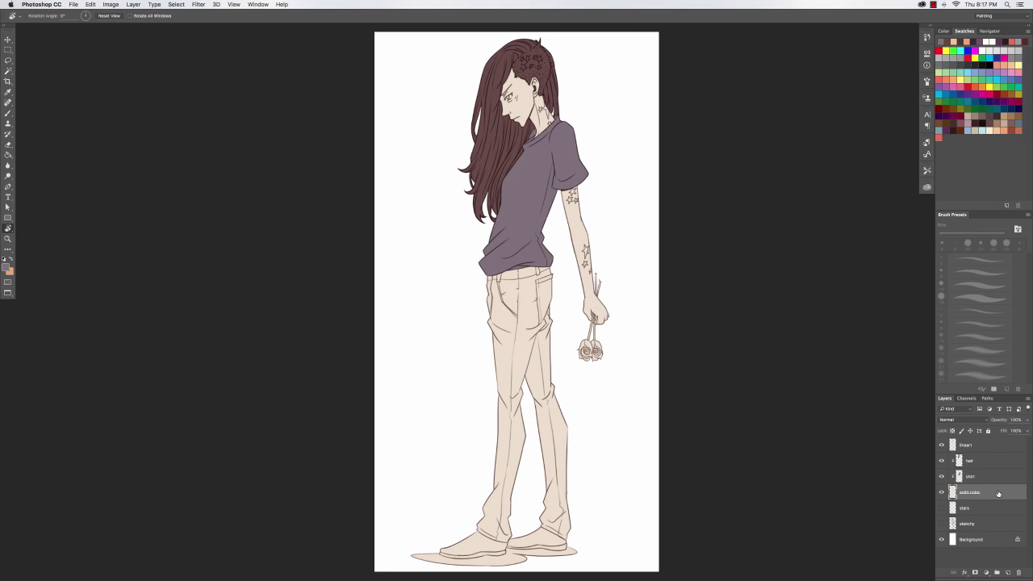
key("super+shift+n")
type("pants")
key("Return")
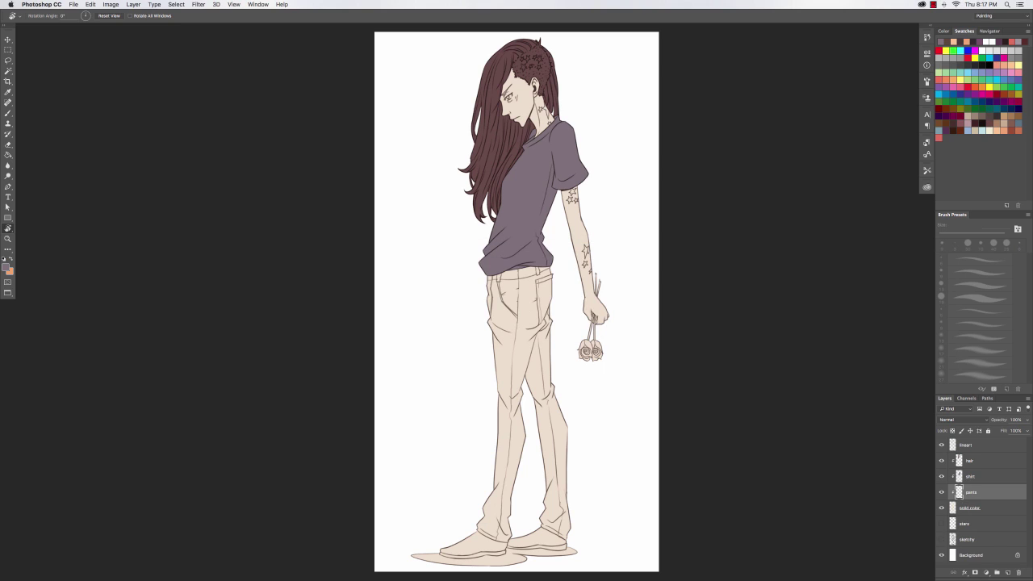
left_click(995, 119)
key("b")
left_click_drag(523, 330, 521, 380)
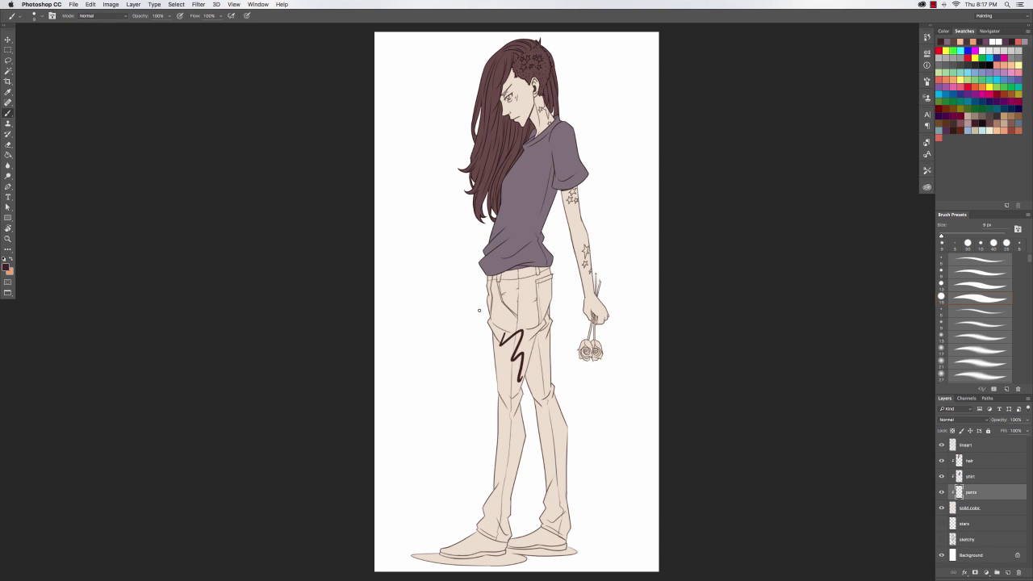
key("super+z")
Set the foreground colour to a muted dark brown, RGB 91, 71, 70, for the Brush tool.
left_click(6, 268)
left_click(509, 456)
left_click_drag(509, 457, 494, 449)
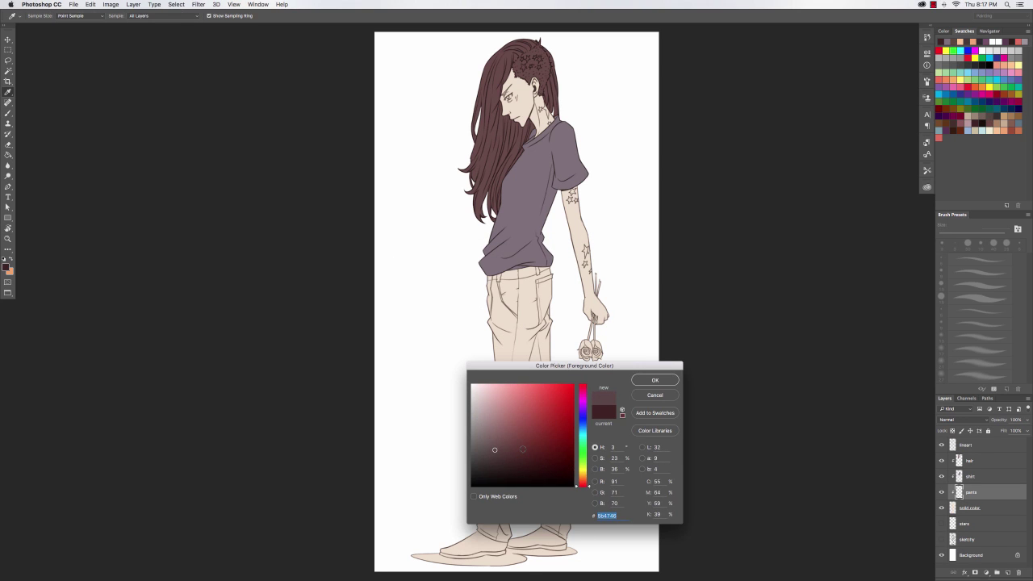
left_click(654, 379)
key("b")
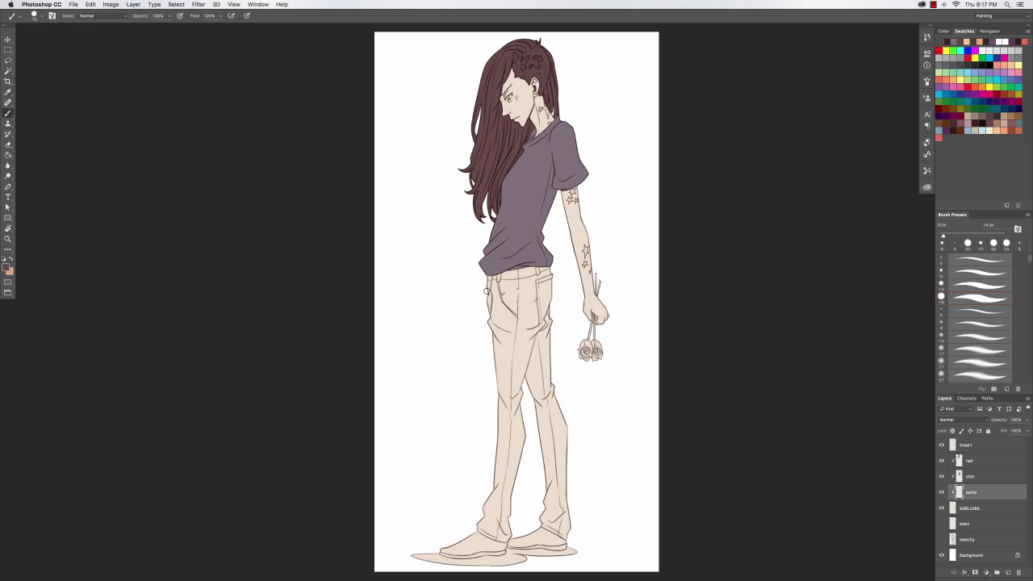
Brush the dark brown over both legs of the pants from waistband to cuffs with an enlarged brush.
key("bracketright")
key("bracketright")
key("bracketright")
key("bracketright")
mouse_move(487, 291)
left_mouse_down()
mouse_move(492, 327)
mouse_move(556, 403)
left_mouse_up()
mouse_move(503, 388)
left_mouse_down()
mouse_move(501, 517)
mouse_move(548, 452)
mouse_move(565, 533)
mouse_move(508, 489)
mouse_move(501, 447)
mouse_move(512, 455)
mouse_move(537, 439)
mouse_move(558, 452)
left_mouse_up()
left_click(508, 489, "super")
Erase the pants colour that spills onto the front shoe below the trouser cuff.
key("e")
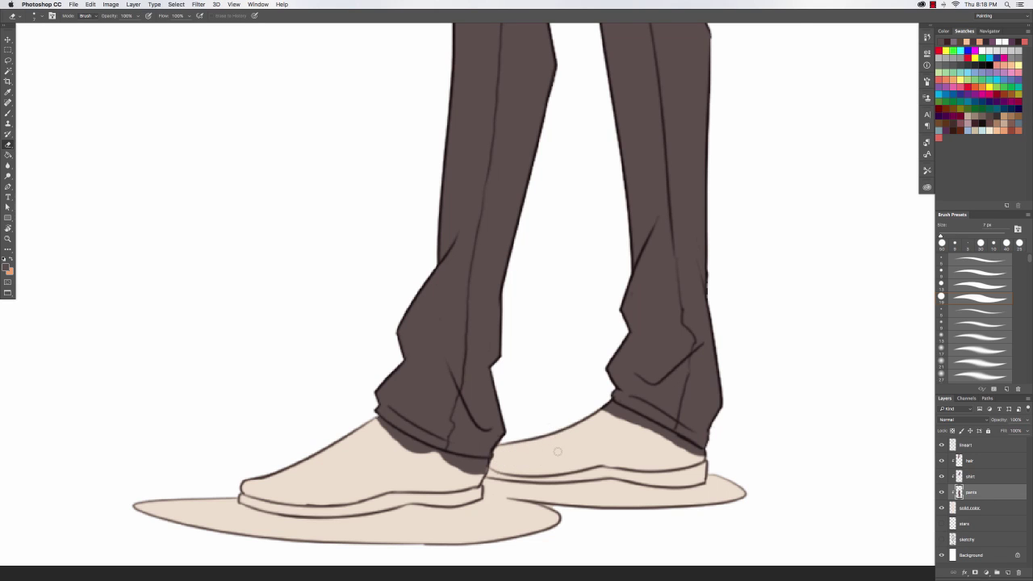
scroll(397, 364, "up", 3)
mouse_move(363, 379)
left_mouse_down()
mouse_move(342, 338)
mouse_move(385, 397)
mouse_move(473, 469)
mouse_move(491, 432)
mouse_move(473, 442)
mouse_move(493, 449)
mouse_move(475, 482)
left_mouse_up()
Erase the pants colour that spills onto the rear shoe along the trouser cuff with the 7 px eraser.
key("b")
key("bracketleft")
key("bracketleft")
key("bracketleft")
key("bracketleft")
key("bracketleft")
key("bracketleft")
key("bracketleft")
key("bracketleft")
key("e")
left_click_drag(713, 438, 379, 336)
left_click_drag(405, 339, 492, 444)
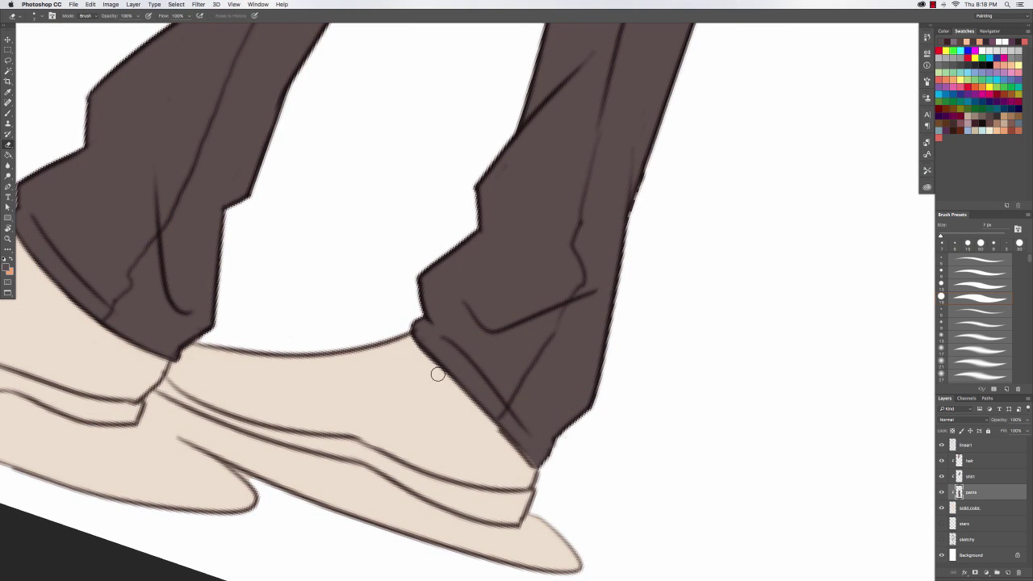
key("r")
left_click_drag(447, 334, 354, 221)
key("super+0")
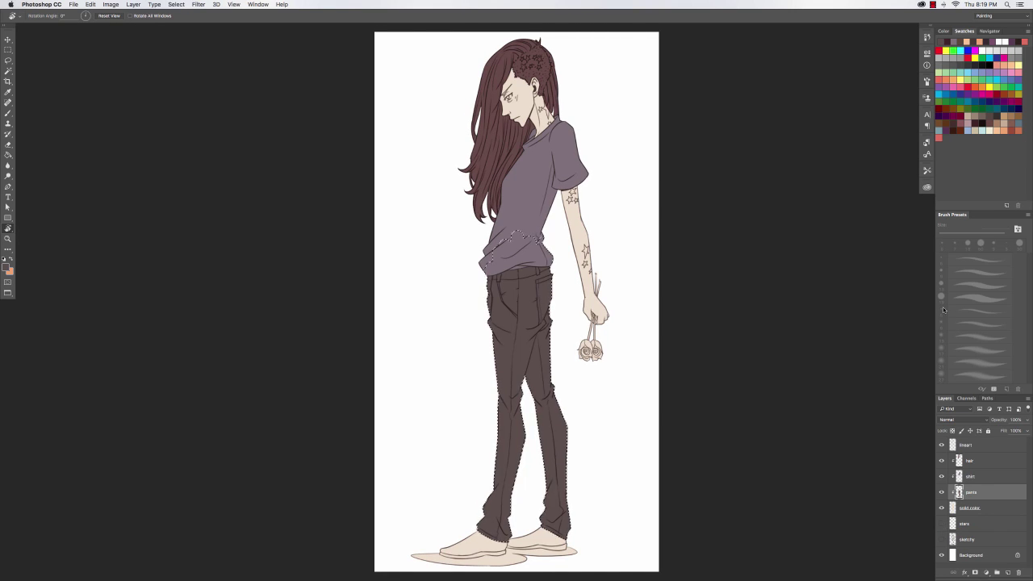
left_click(853, 374)
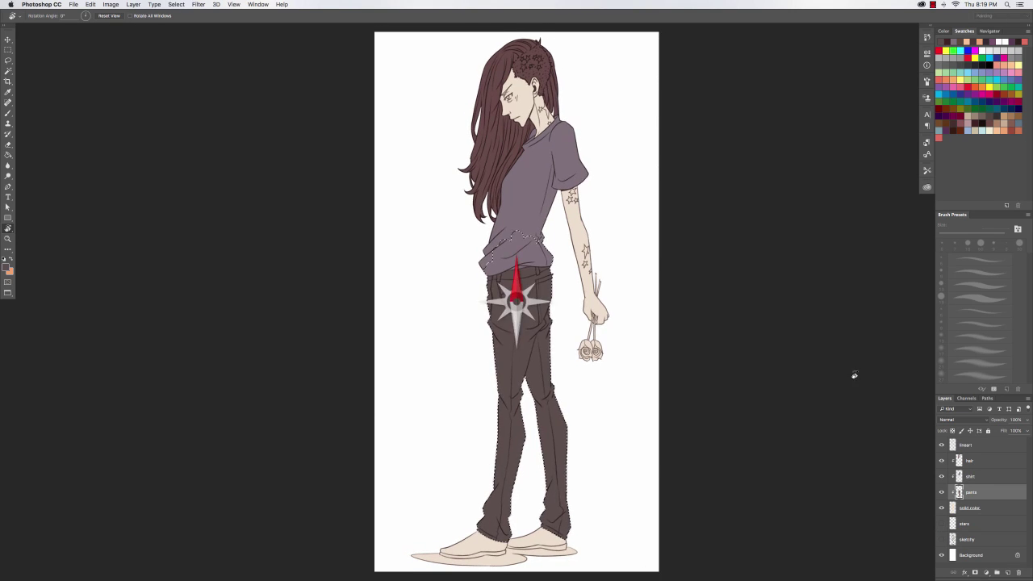
Create a new layer named "shoes" clipped directly above the solid color layer.
left_click(999, 509)
key("super+shift+n")
type("shoes")
key("Return")
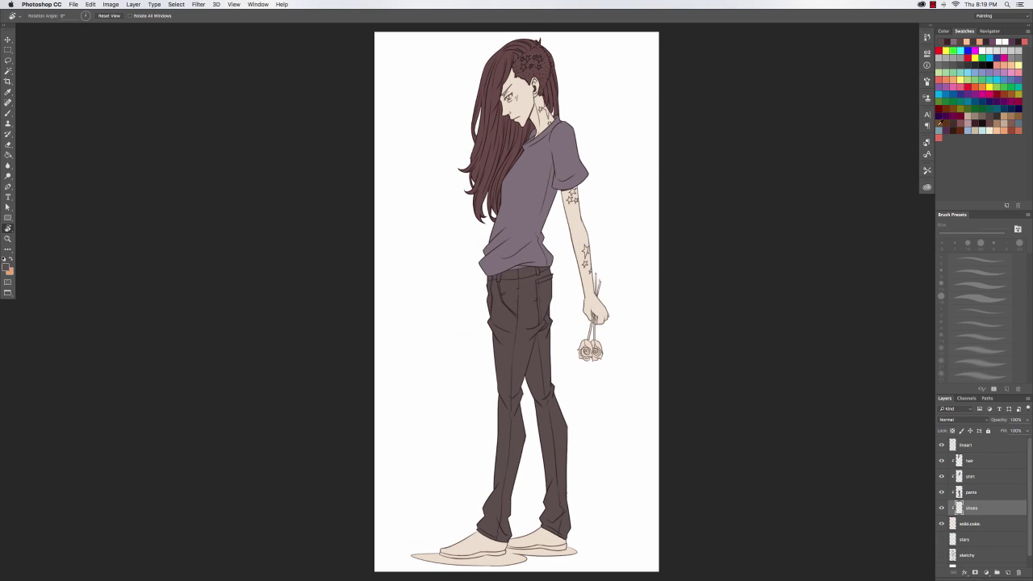
Brush brown over the upper and most of the sole of the front shoe on the shoes layer.
left_click(940, 123)
scroll(551, 346, "up", 5)
key("b")
mouse_move(376, 468)
left_mouse_down()
mouse_move(387, 482)
mouse_move(512, 415)
mouse_move(581, 476)
mouse_move(493, 484)
mouse_move(478, 442)
left_mouse_up()
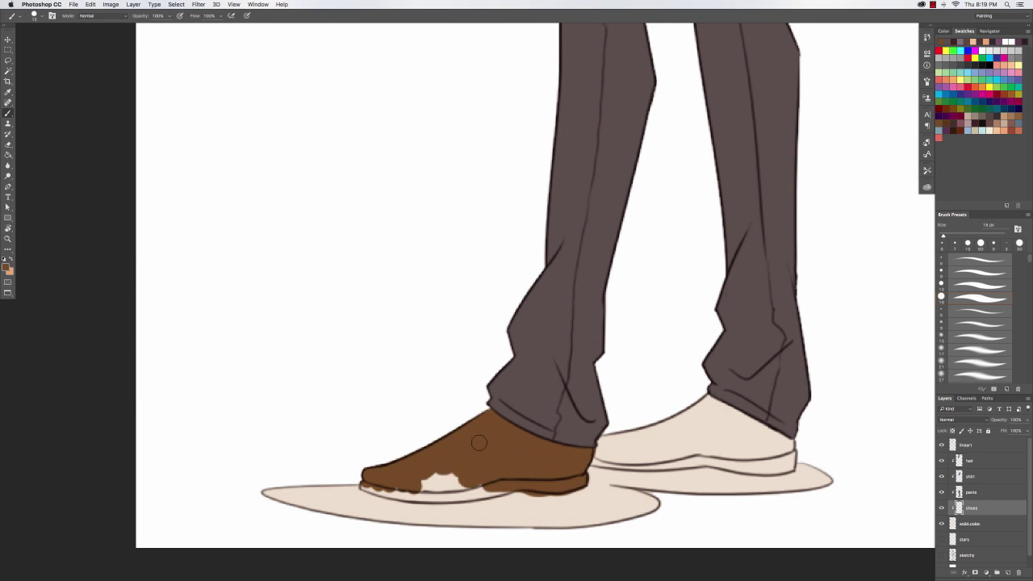
left_click_drag(445, 476, 475, 489)
Brush brown over the rest of the front shoe's sole and erase the spill onto the ground shadow.
key("r")
left_click_drag(355, 362, 398, 147)
scroll(371, 218, "up", 3)
key("b")
left_click_drag(274, 337, 310, 429)
left_click_drag(242, 208, 265, 339)
left_click_drag(230, 190, 274, 370)
key("e")
left_click_drag(311, 454, 339, 518)
mouse_move(405, 570)
left_mouse_down()
mouse_move(377, 427)
mouse_move(444, 474)
left_mouse_up()
Brush brown over the rear shoe and its sole, and erase the spill onto the ground shadow.
key("b")
left_click(414, 406)
mouse_move(439, 474)
left_mouse_down()
mouse_move(438, 293)
mouse_move(493, 330)
mouse_move(552, 522)
mouse_move(513, 550)
mouse_move(460, 374)
mouse_move(480, 470)
mouse_move(534, 363)
left_mouse_up()
key("e")
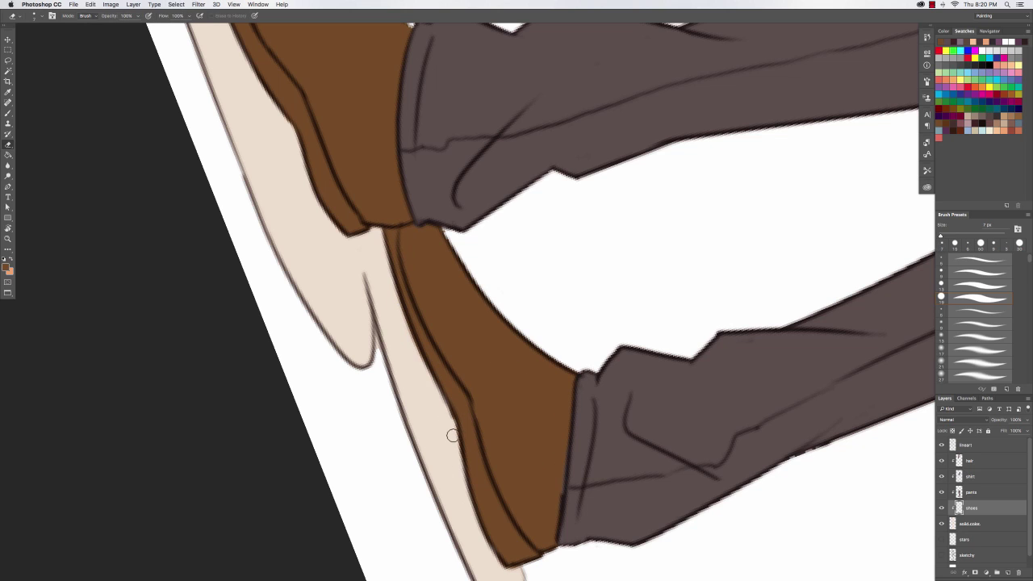
left_click_drag(453, 436, 443, 392)
key("r")
mouse_move(457, 166)
left_mouse_down()
mouse_move(363, 322)
mouse_move(363, 306)
left_mouse_up()
key("b")
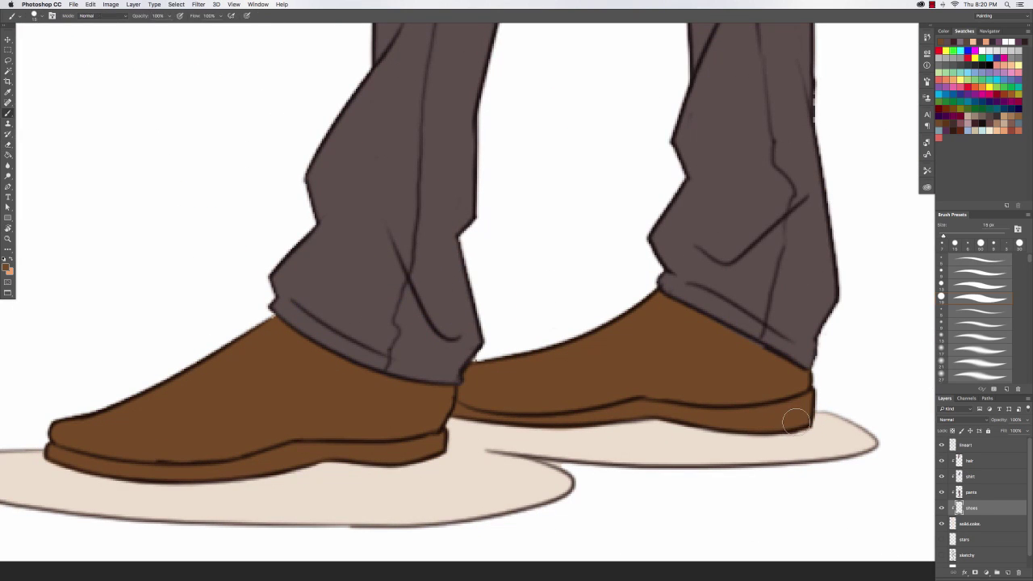
key("super+0")
Adjust the shoes layer to a lighter, softer brown with Hue/Saturation.
key("super+u")
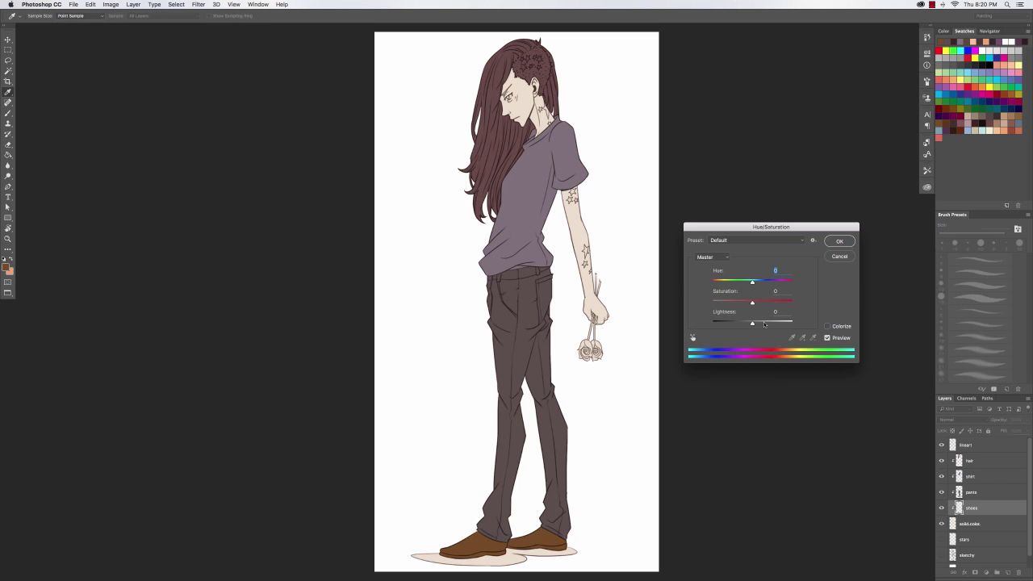
left_click_drag(764, 323, 752, 282)
left_click(835, 245)
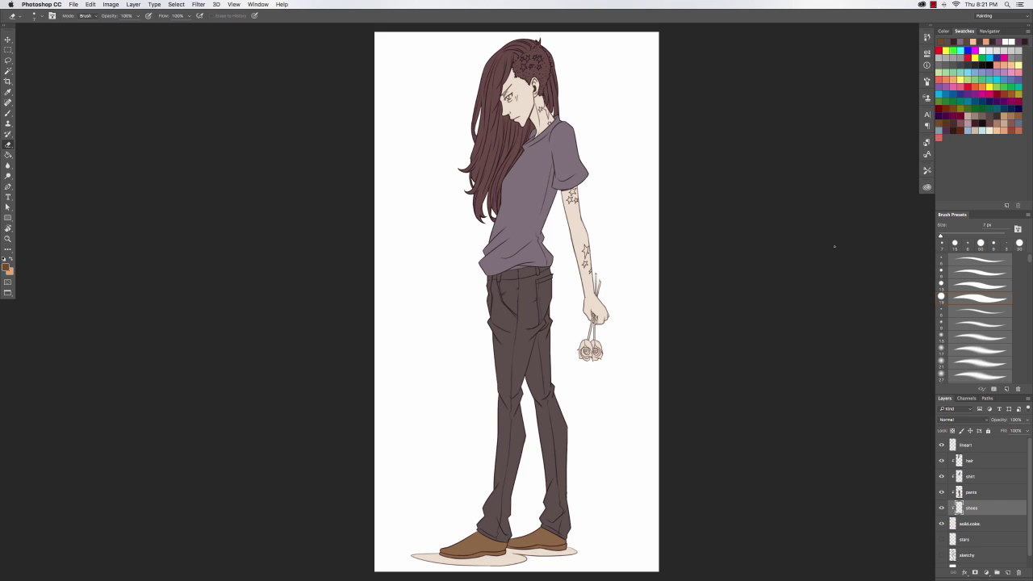
Create a clipped layer named "flower stems" above the shoes layer and set the foreground colour to olive green #677440.
key("super+shift+n")
key("Return")
left_click(940, 100)
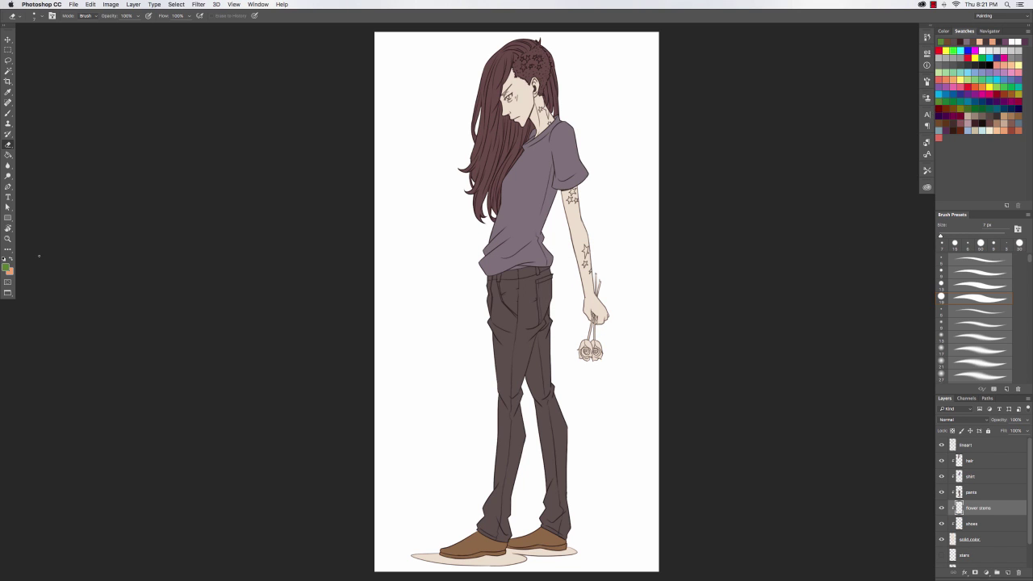
left_click(6, 267)
mouse_move(543, 428)
left_mouse_down()
mouse_move(519, 424)
mouse_move(521, 436)
left_mouse_up()
left_click_drag(590, 466, 590, 470)
left_click(516, 440)
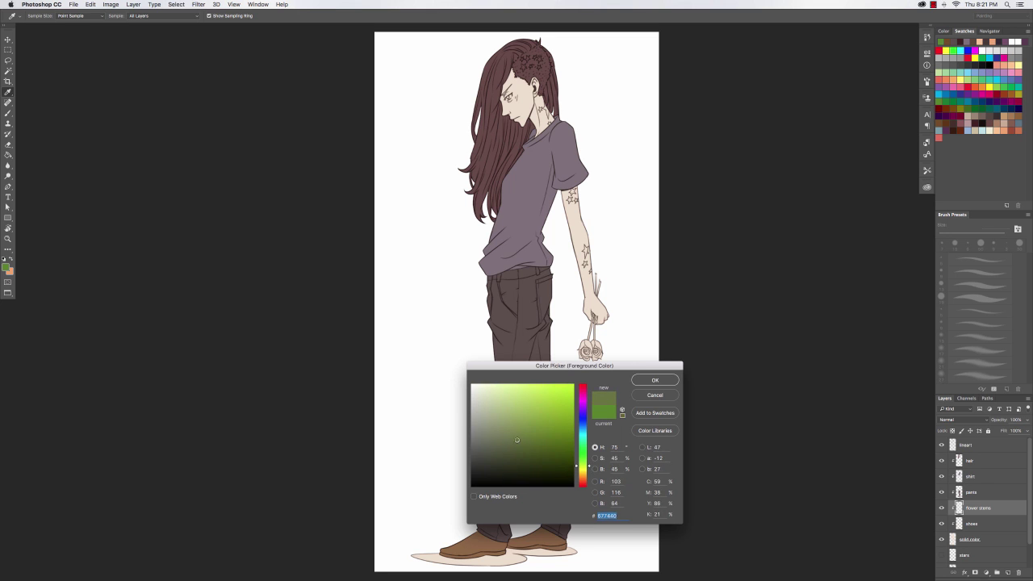
left_click(650, 379)
Brush olive green over both rose stems above and below the hand, reducing the brush size for the narrow parts.
scroll(622, 261, "up", 5)
mouse_move(530, 310)
left_mouse_down()
mouse_move(542, 359)
mouse_move(549, 386)
left_mouse_up()
left_click_drag(519, 485, 543, 353)
key("bracketleft")
key("bracketleft")
key("bracketleft")
key("bracketleft")
key("bracketleft")
scroll(557, 348, "up", 5)
mouse_move(540, 293)
left_mouse_down()
mouse_move(558, 339)
mouse_move(540, 330)
mouse_move(538, 445)
left_mouse_up()
left_click_drag(533, 289, 507, 407)
left_click_drag(516, 359, 494, 453)
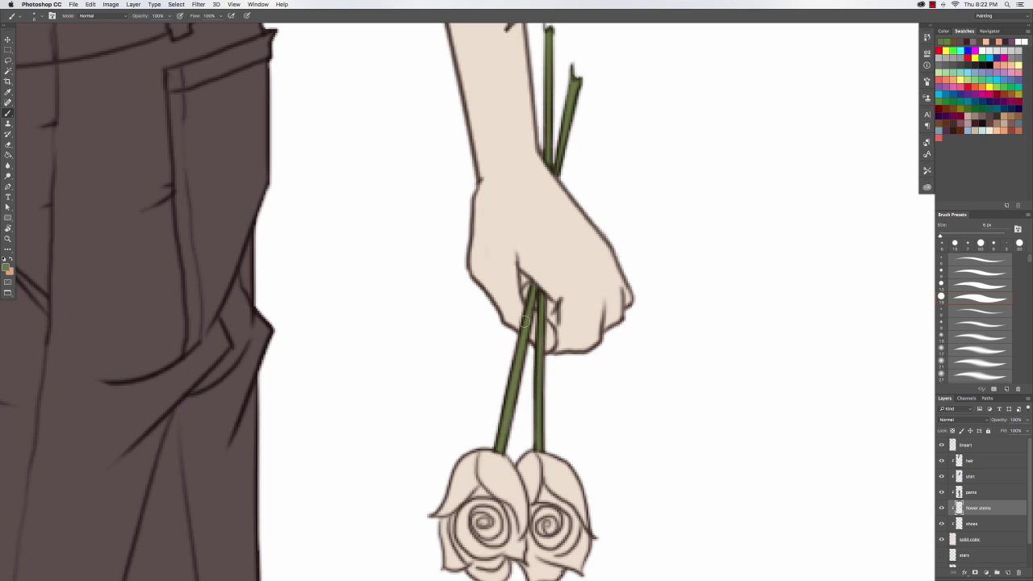
Create a layer named "flowers" directly above the shoes layer, clipped to the layer below.
key("e")
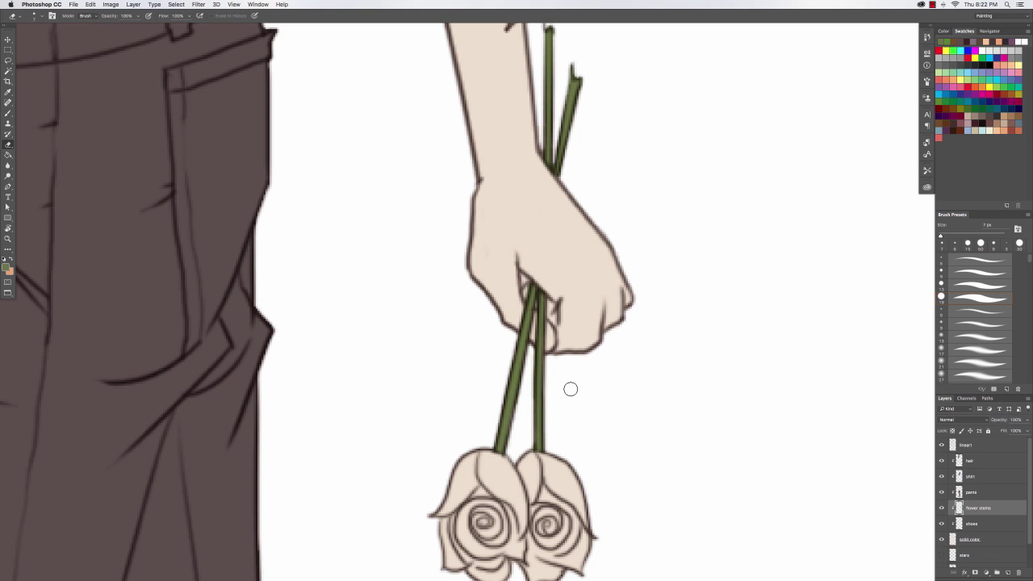
key("super+0")
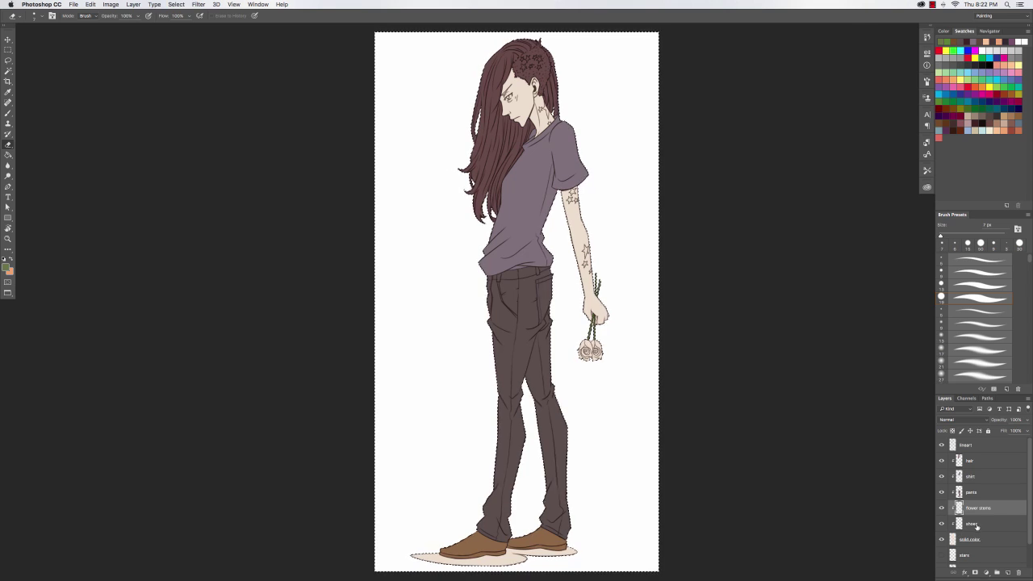
left_click(975, 524)
key("super+shift+n")
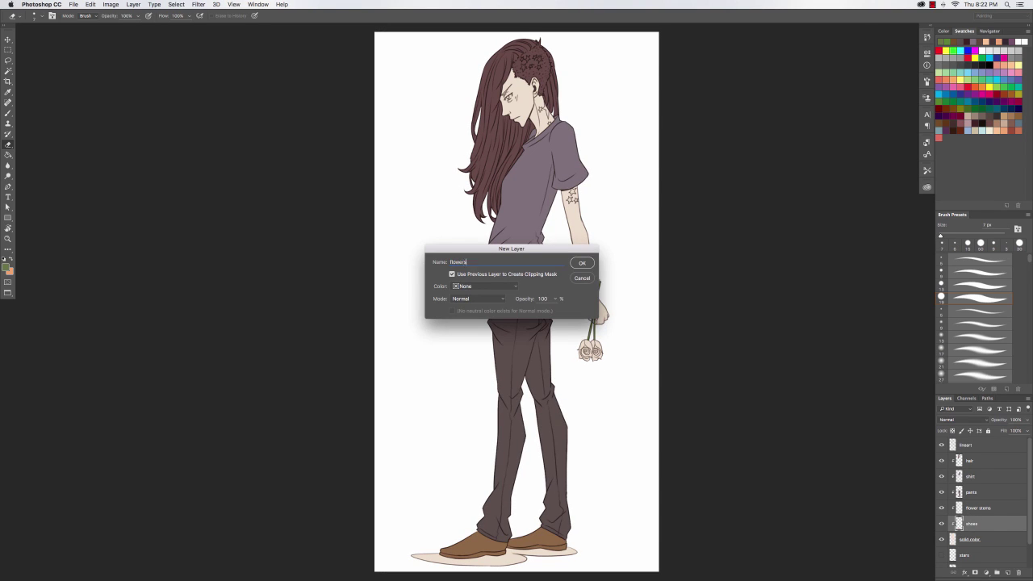
key("Return")
Choose a dark red-brown swatch and brush it over both rose heads below the hand.
left_click(960, 131)
scroll(597, 344, "up", 5)
key("b")
mouse_move(552, 400)
left_mouse_down()
mouse_move(544, 323)
mouse_move(552, 404)
mouse_move(581, 330)
mouse_move(609, 339)
mouse_move(566, 386)
mouse_move(569, 355)
left_mouse_up()
key("bracketright")
key("bracketright")
key("bracketright")
Shift the flowers layer to a brighter crimson with Hue/Saturation, using a negative hue shift, saturation +23 and lightness +20.
key("super+u")
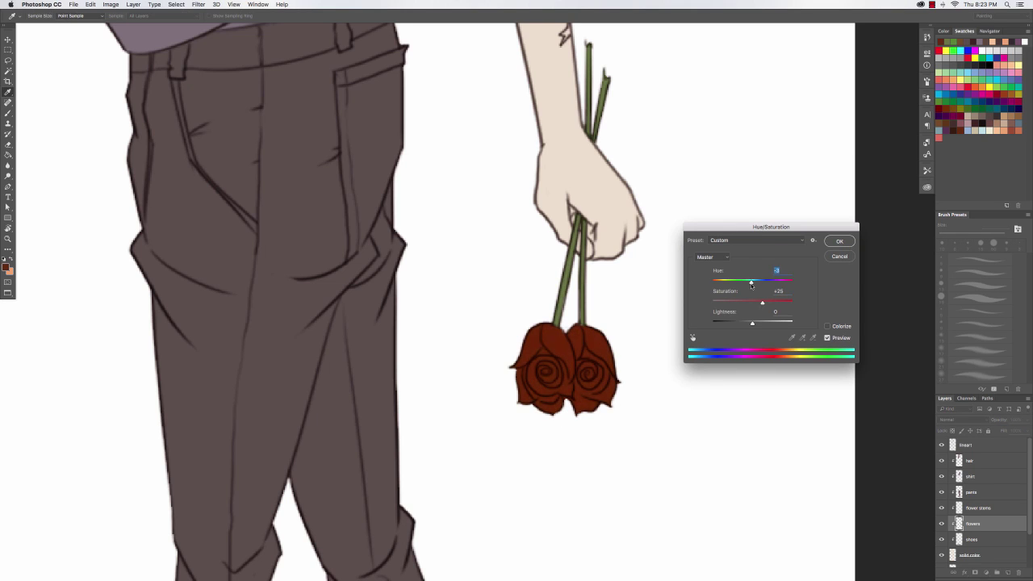
left_click_drag(752, 285, 745, 285)
left_click_drag(752, 324, 753, 324)
mouse_move(763, 304)
left_mouse_down()
mouse_move(754, 304)
mouse_move(761, 324)
left_mouse_up()
left_click_drag(754, 304, 761, 304)
left_click_drag(748, 284, 746, 286)
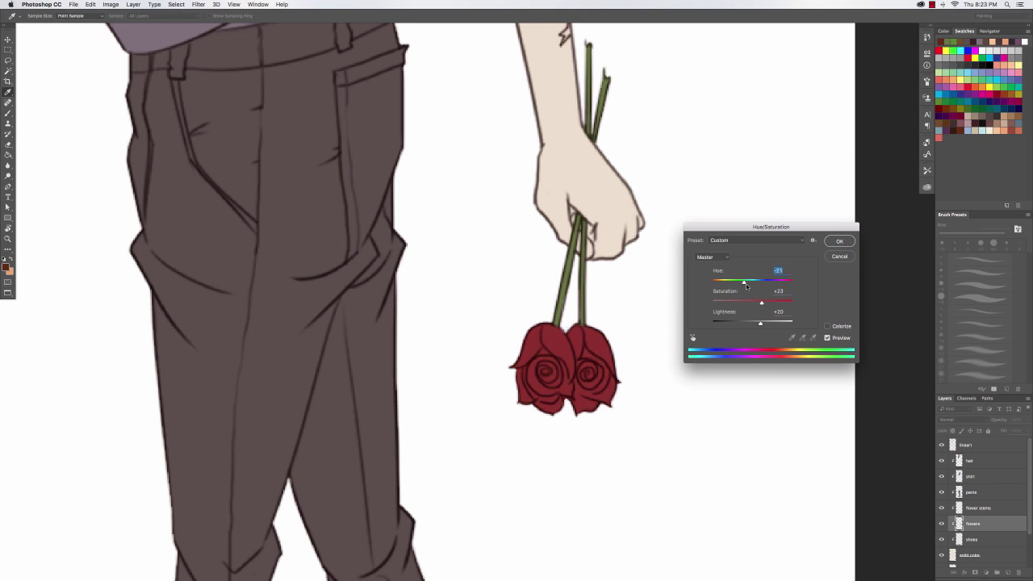
key("Return")
Create a clipped layer named "stars" above the flower stems layer and choose a slate blue swatch as the foreground colour.
key("super+0")
left_click(954, 555, "super")
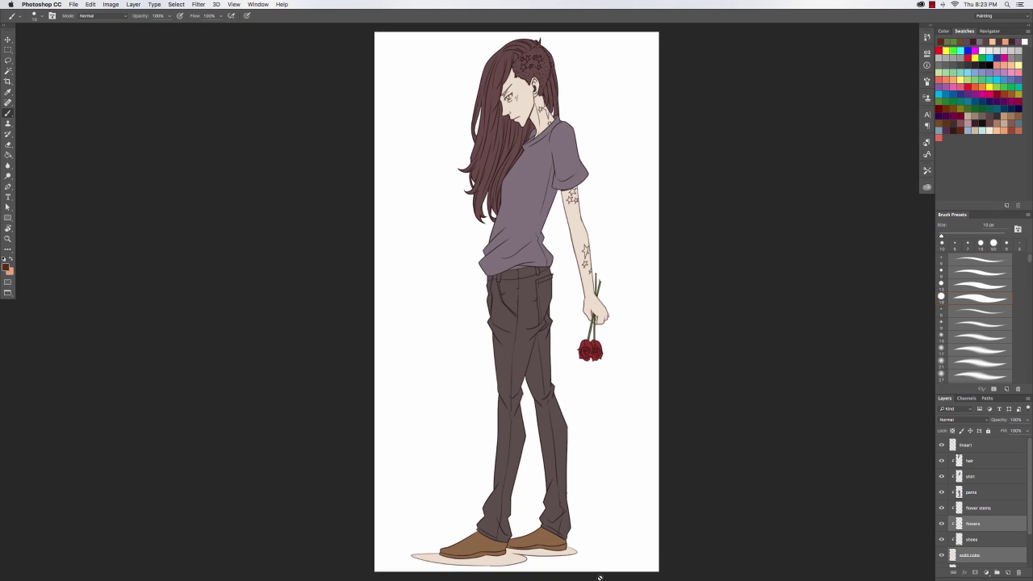
key("shift+super+n")
type("stars")
key("Return")
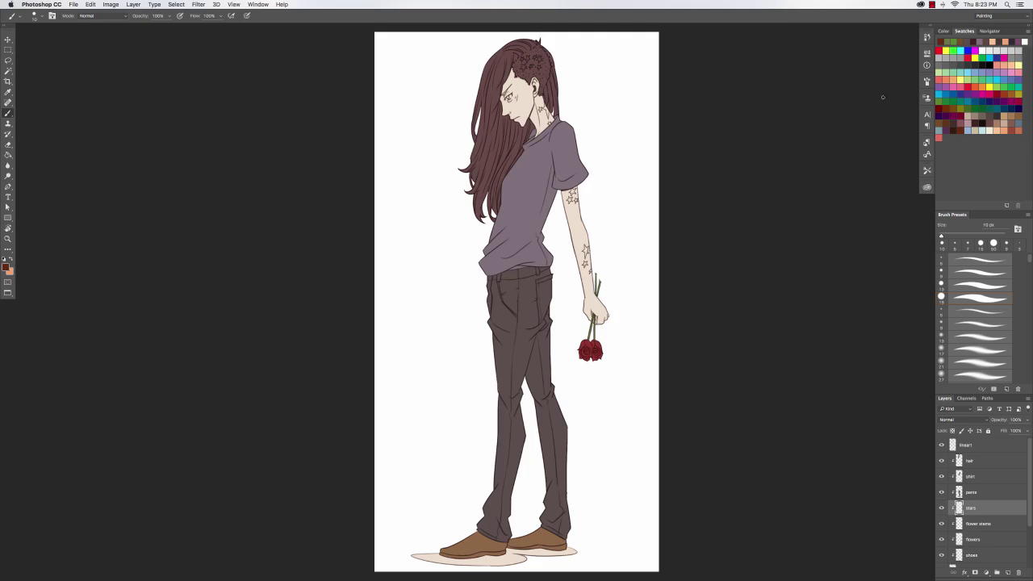
left_click(1019, 123)
Brush slate blue inside the three star tattoos on the upper arm just below the sleeve.
scroll(699, 205, "up", 5)
scroll(620, 312, "up", 10)
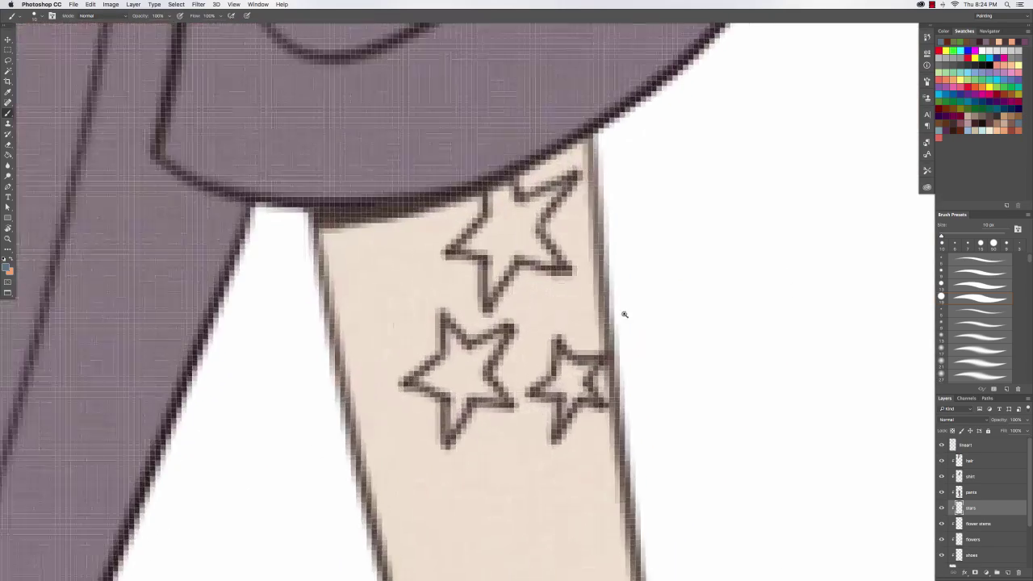
scroll(626, 318, "down", 5)
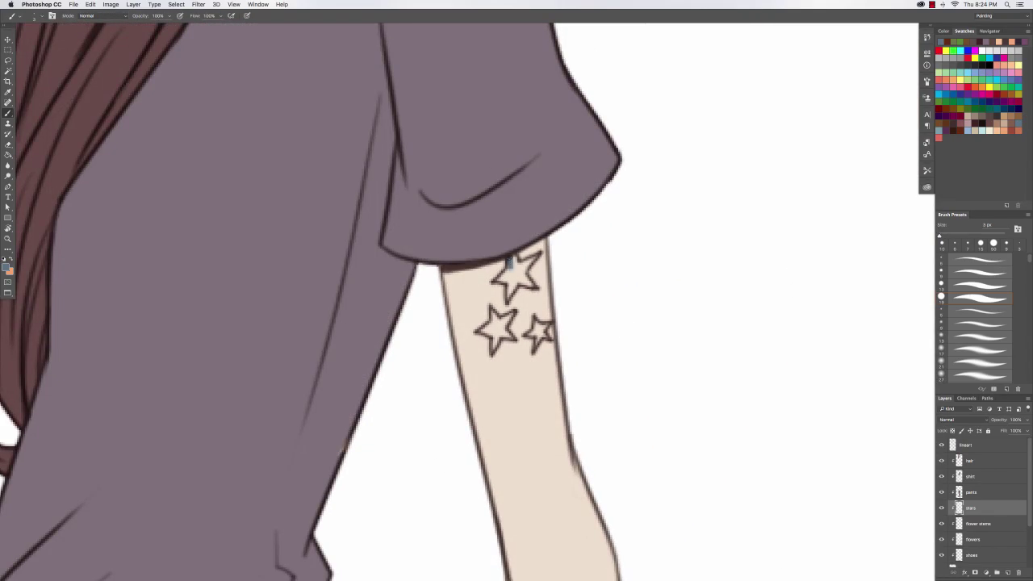
mouse_move(510, 259)
left_mouse_down()
mouse_move(516, 271)
mouse_move(493, 319)
mouse_move(513, 321)
left_mouse_up()
scroll(511, 361, "down", 1)
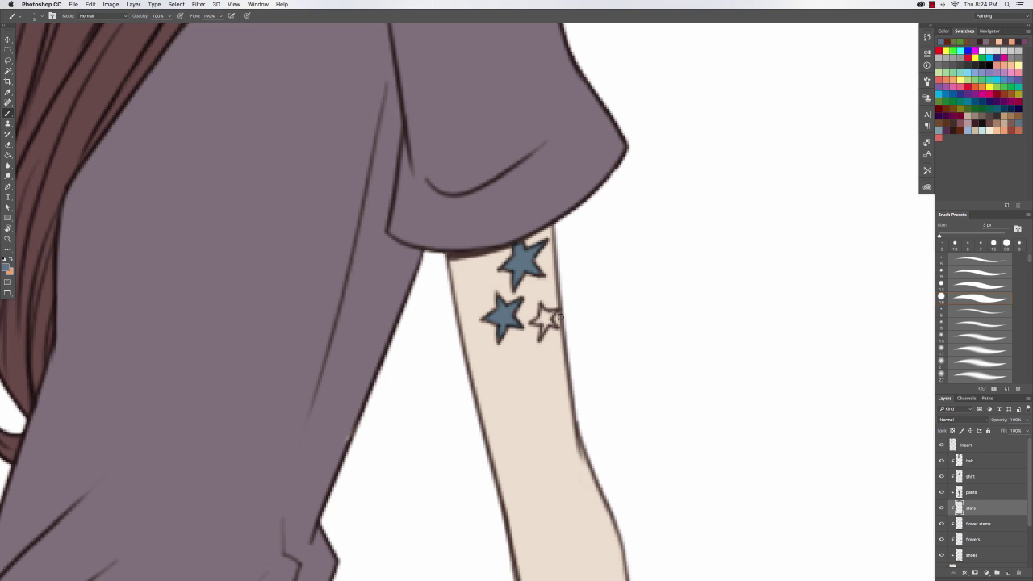
Brush slate blue inside the three star tattoos on the forearm above the wrist.
scroll(570, 347, "down", 10)
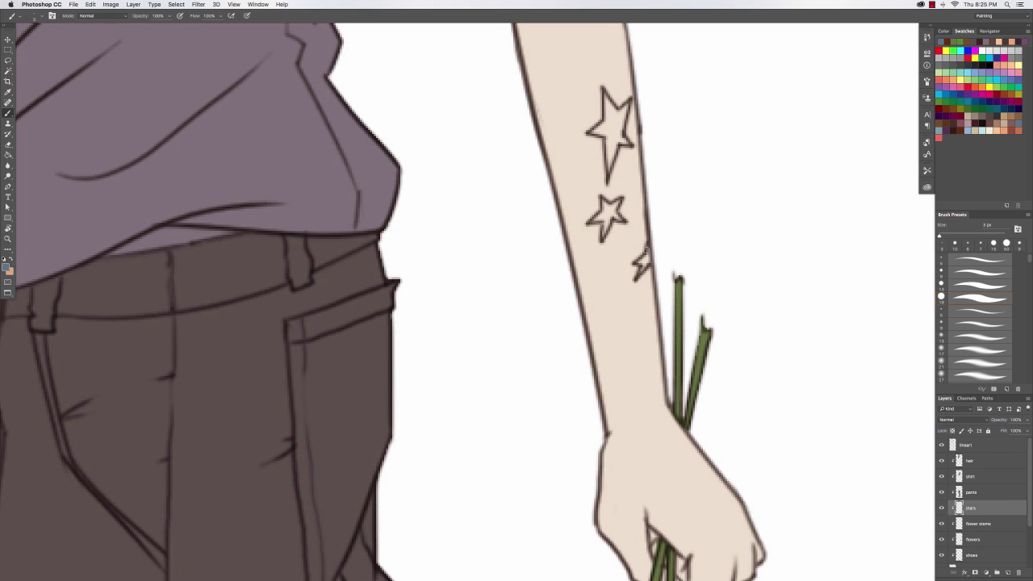
mouse_move(611, 209)
left_mouse_down()
mouse_move(605, 226)
mouse_move(596, 221)
mouse_move(617, 217)
left_mouse_up()
scroll(592, 264, "up", 3)
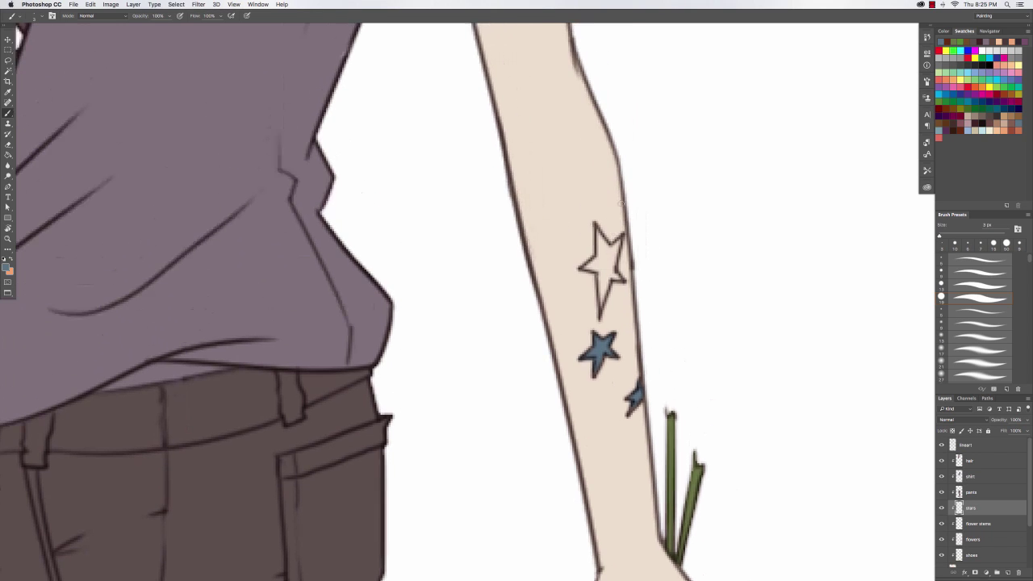
mouse_move(588, 271)
left_mouse_down()
mouse_move(600, 238)
mouse_move(599, 280)
left_mouse_up()
left_click_drag(600, 239, 613, 259)
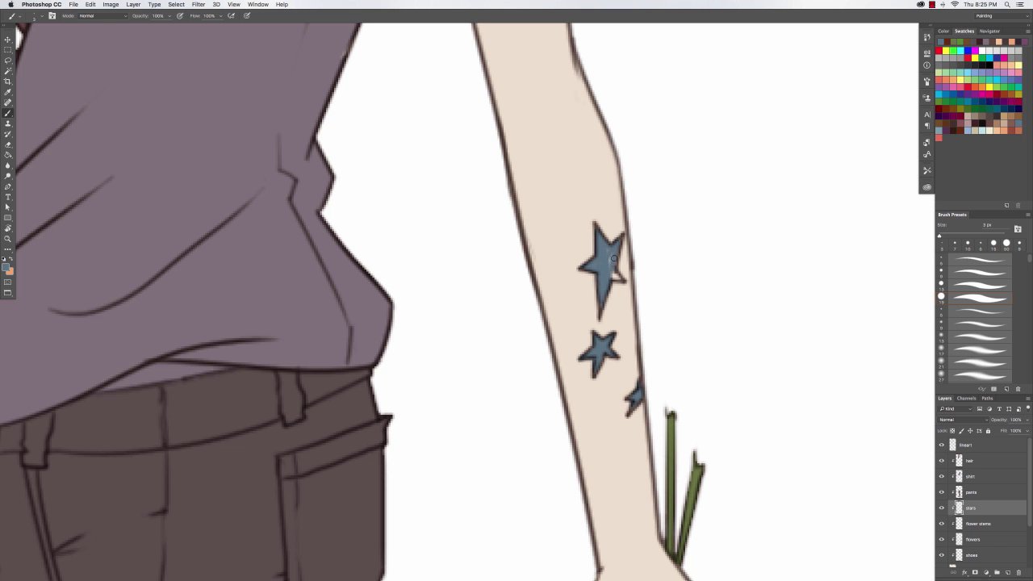
key("bracketright")
Brush slate blue inside the three star tattoos on the neck.
left_click_drag(565, 105, 657, 484)
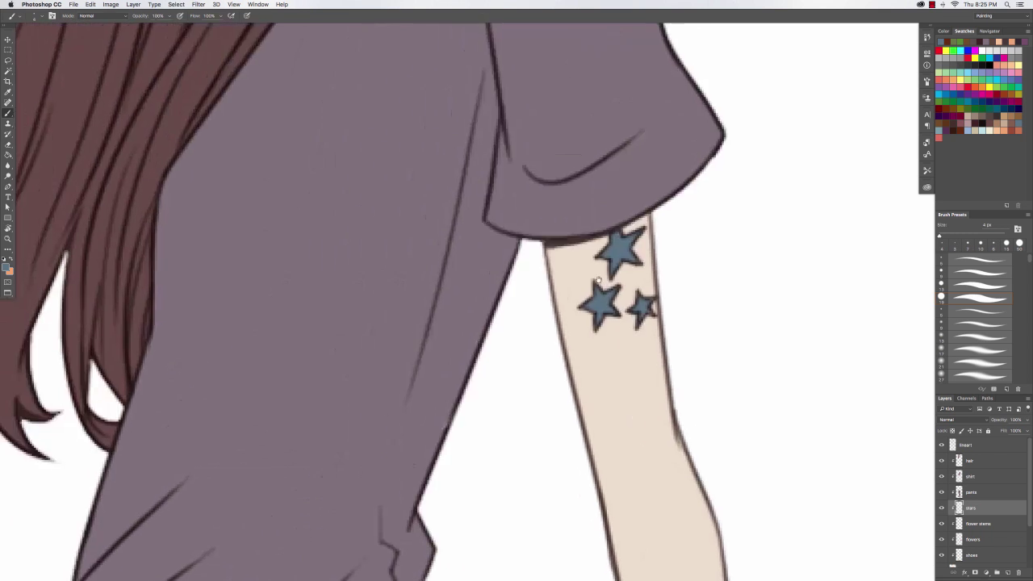
left_click_drag(484, 81, 613, 517)
mouse_move(549, 276)
left_mouse_down()
mouse_move(571, 363)
mouse_move(569, 311)
mouse_move(581, 399)
left_mouse_up()
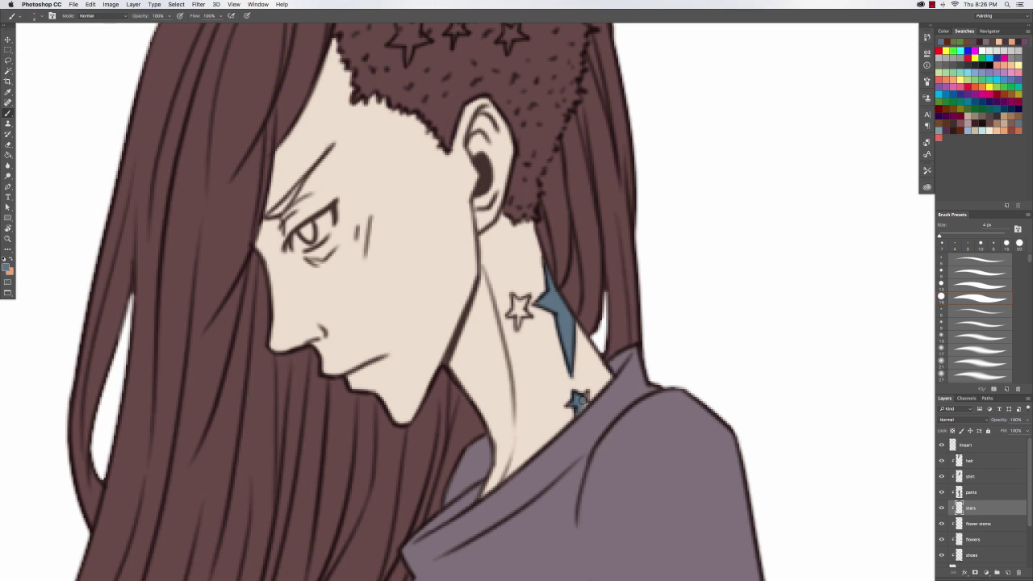
left_click_drag(519, 303, 517, 314)
key("e")
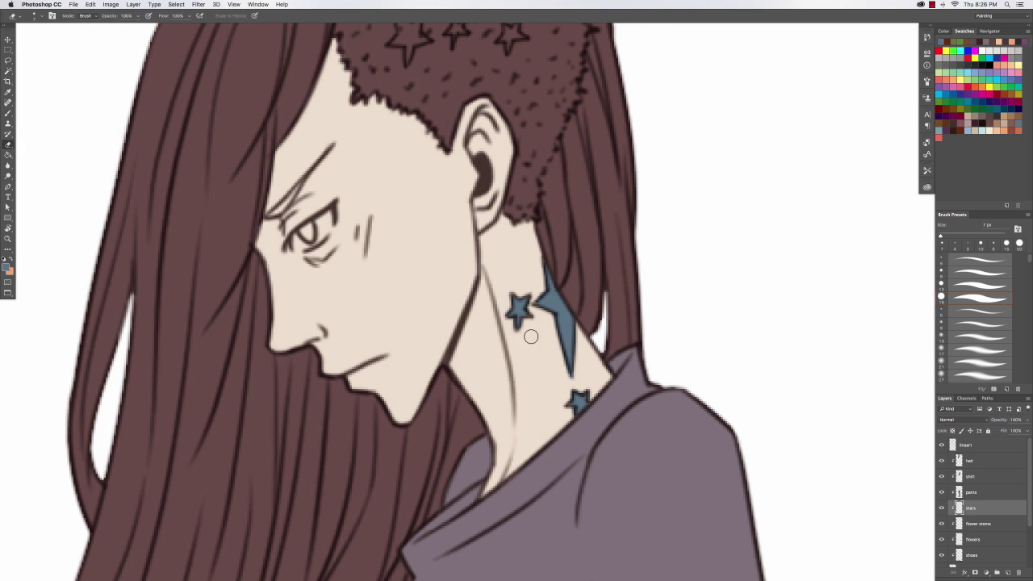
Create a layer named "shadow" directly above the solid color layer, clipped to it.
key("super+0")
scroll(984, 535, "down", 3)
left_click(984, 535)
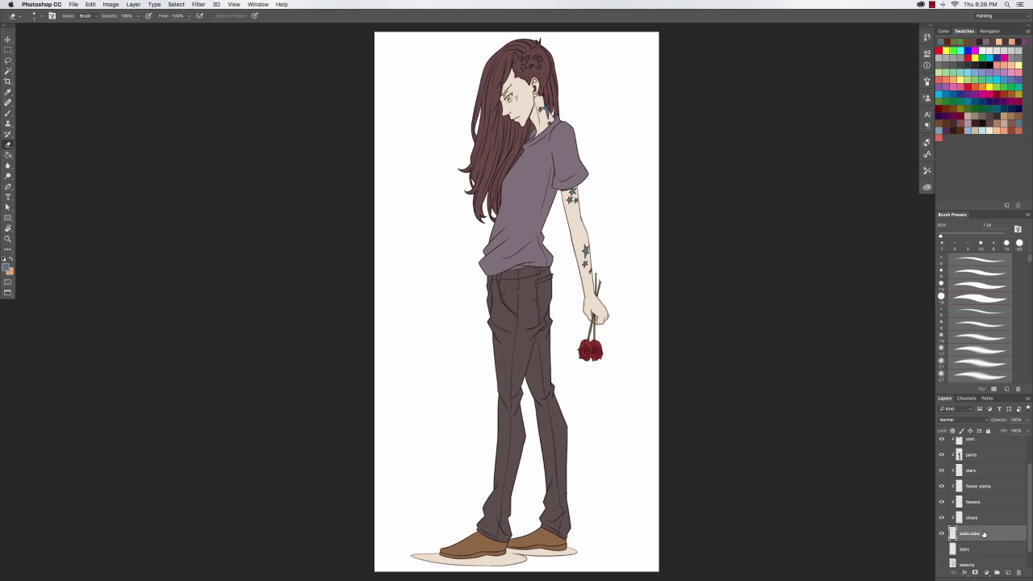
key("super+shift+n")
type("shadow")
key("Return")
Sample the pants colour and adjust it to a dark purplish grey foreground colour for the ground shadow.
key("b")
left_click(514, 417, "alt")
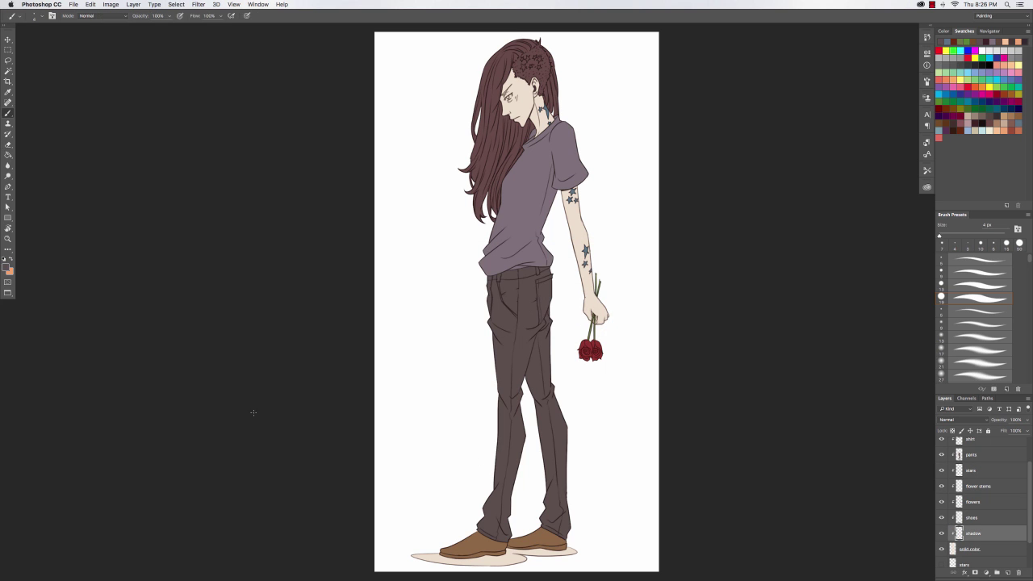
left_click(6, 267)
left_click(477, 445)
left_click(654, 380)
Brush dark grey over the ground shadows beneath both shoes, rotating the canvas and using a larger brush.
key("super+plus")
key("super+plus")
key("r")
left_click_drag(484, 331, 499, 280)
key("b")
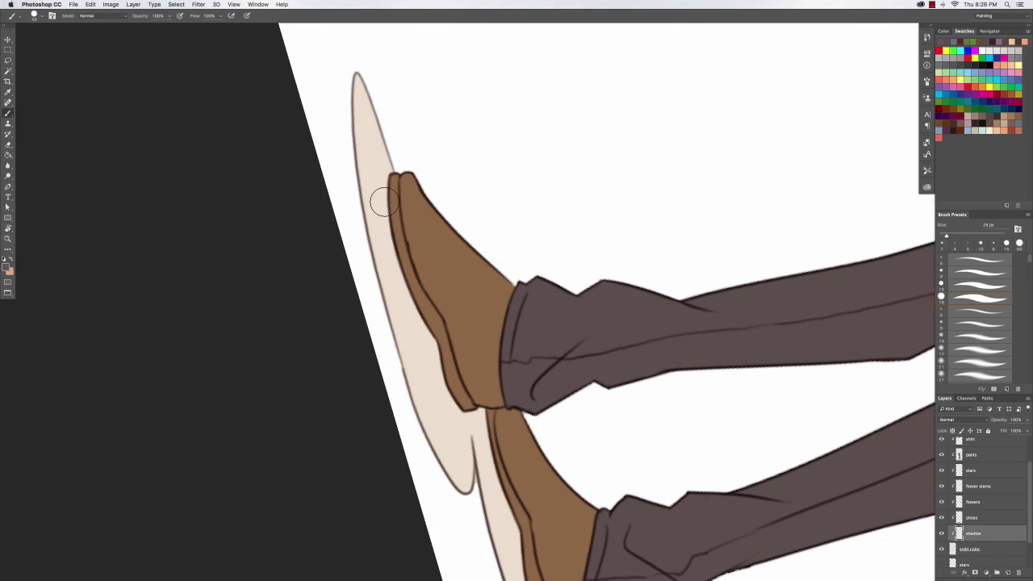
key("bracketright")
key("bracketright")
mouse_move(383, 202)
left_mouse_down()
mouse_move(503, 516)
mouse_move(449, 294)
left_mouse_up()
left_click_drag(449, 307, 486, 440)
Erase the base colour in the notch between the two ground shadows on the solid color layer, using a smaller eraser, and reset the canvas rotation.
key("e")
left_click(970, 548)
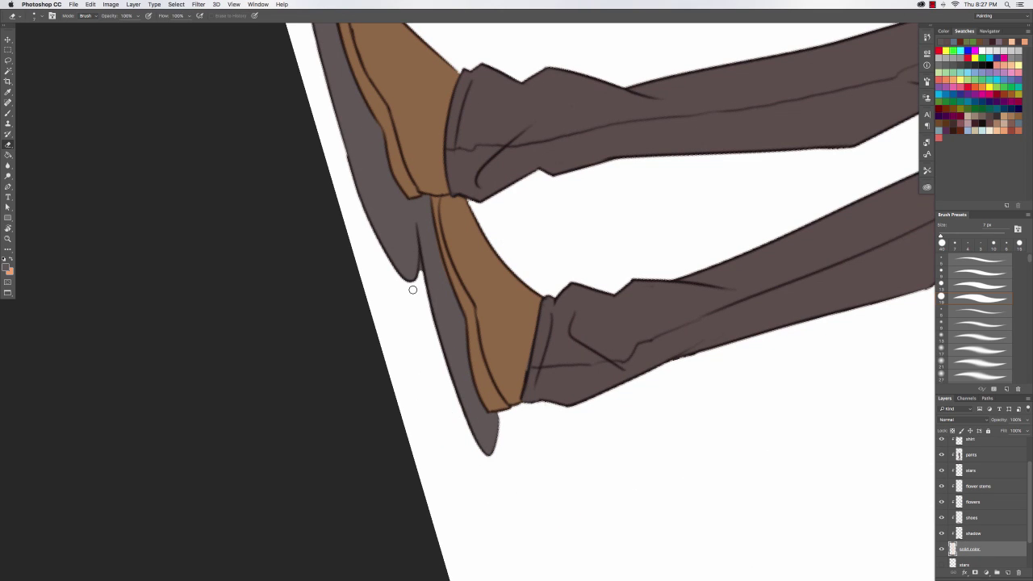
key("bracketleft")
key("bracketleft")
key("bracketleft")
key("bracketleft")
key("bracketleft")
left_click_drag(421, 272, 422, 262)
left_click(976, 532)
key("r")
key("Escape")
key("super+0")
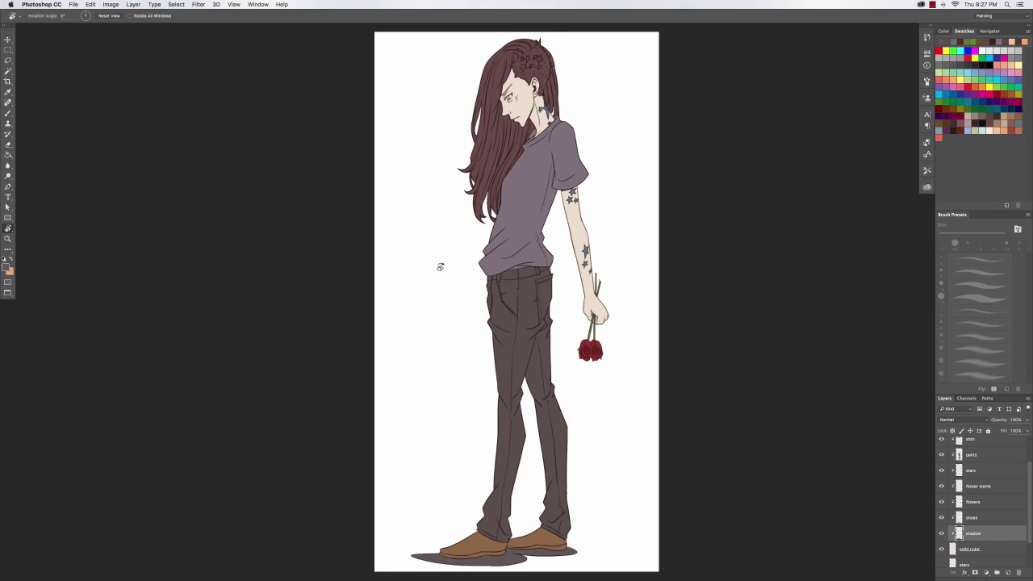
Create an unclipped layer named "eye brows" directly above the hair layer.
scroll(990, 452, "up", 2)
left_click(990, 461)
key("ctrl+shift+n")
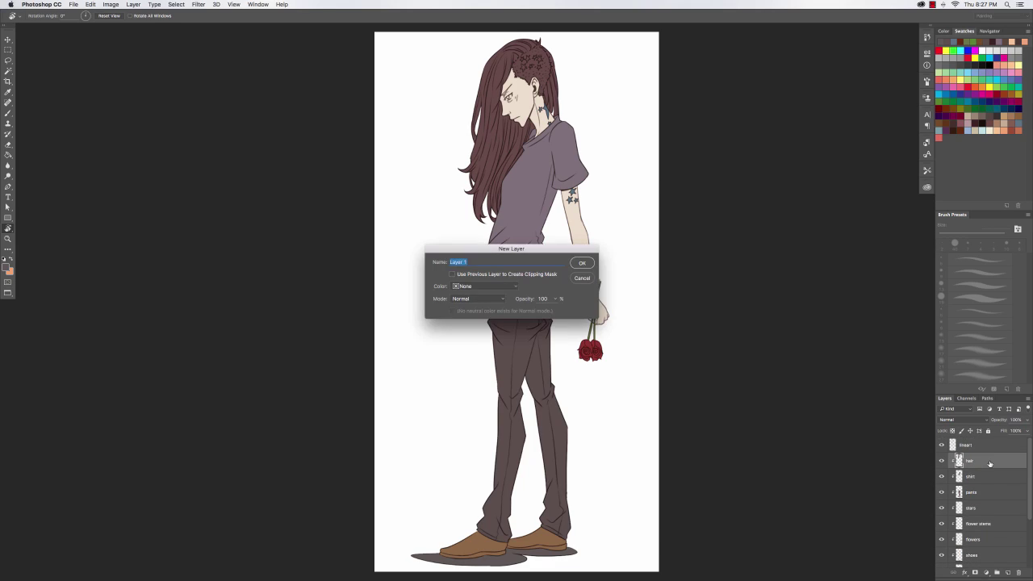
type("eye brows")
key("Return")
Sample the hair's reddish brown and fill the eyebrow with a 2 px brush, undoing the stray stroke.
mouse_move(515, 90)
left_mouse_down()
mouse_move(546, 85)
mouse_move(537, 86)
left_mouse_up()
left_click_drag(523, 132, 519, 259)
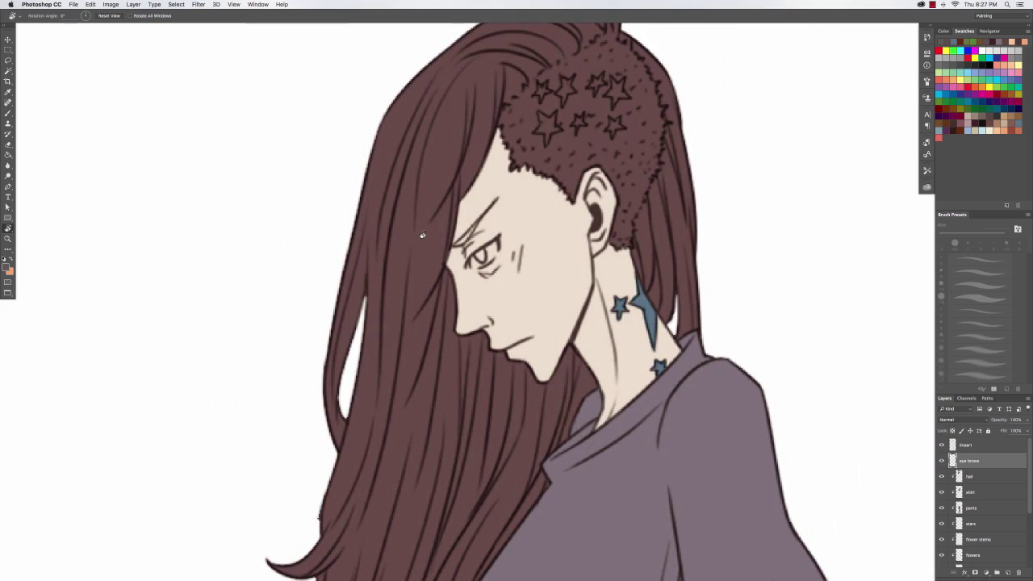
key("b")
left_click(424, 249, "alt")
key("bracketleft")
key("bracketleft")
key("bracketleft")
key("bracketleft")
key("bracketleft")
key("bracketleft")
key("bracketleft")
key("bracketleft")
key("bracketleft")
key("bracketleft")
key("bracketleft")
key("bracketleft")
key("bracketleft")
key("bracketleft")
left_click_drag(480, 233, 508, 231)
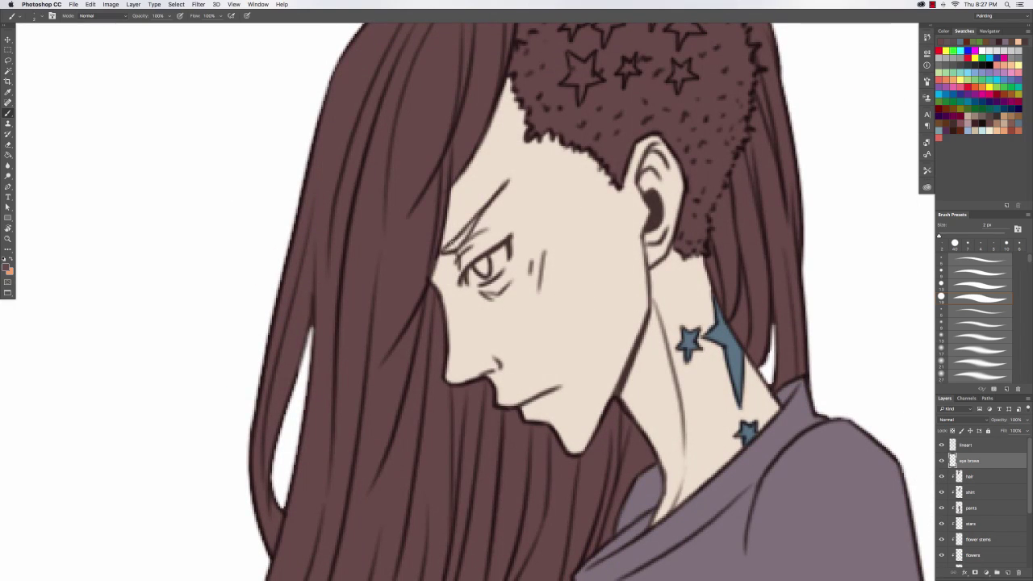
mouse_move(443, 252)
left_mouse_down()
mouse_move(486, 207)
mouse_move(479, 217)
left_mouse_up()
mouse_move(449, 248)
left_mouse_down()
mouse_move(480, 215)
mouse_move(460, 241)
left_mouse_up()
left_click_drag(475, 217, 508, 181)
key("super+z")
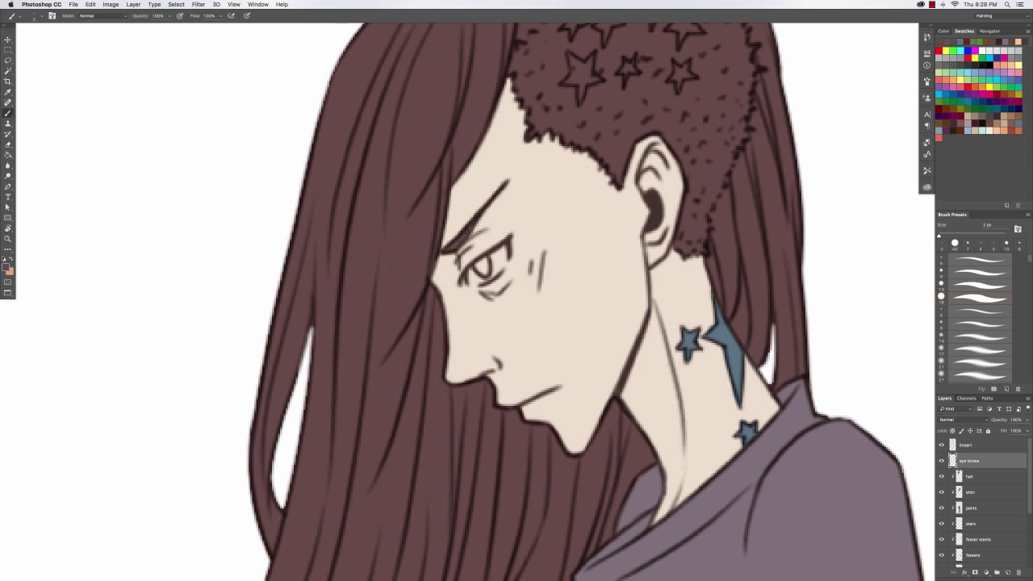
Create an unclipped layer named "eye whites" above the eye brows layer.
key("ctrl+shift+n")
type("eye whites")
key("Return")
Set the foreground colour to near-white and brush it over the white of the eye.
left_click(5, 267)
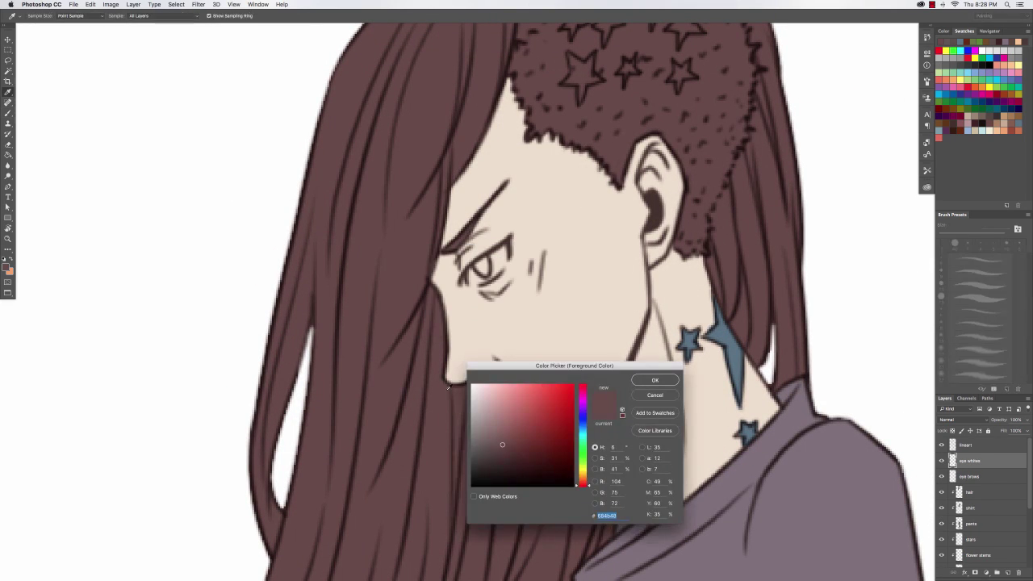
left_click(473, 385)
key("Return")
left_click_drag(470, 273, 500, 260)
key("e")
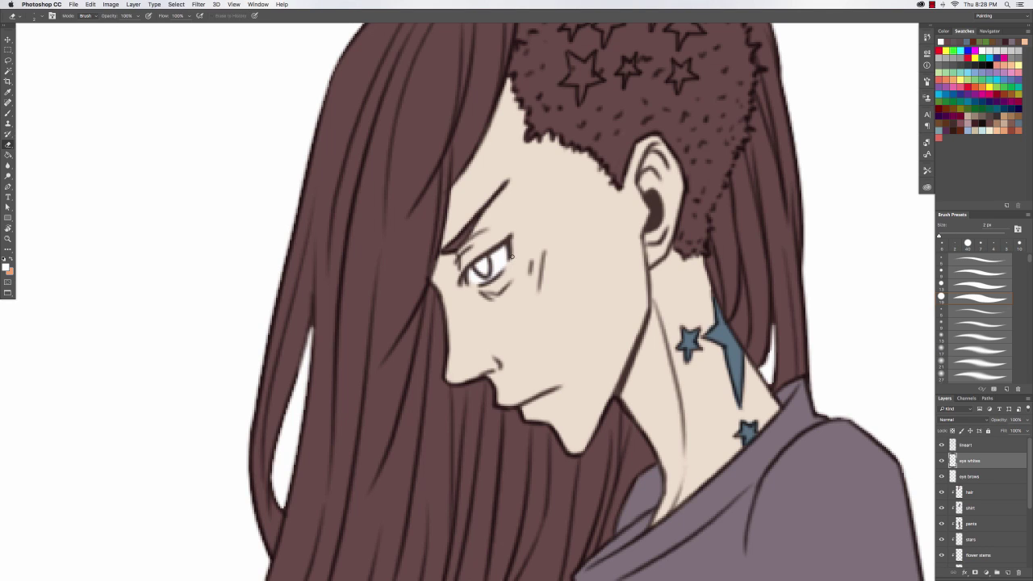
Create an unclipped layer named "eye color" above the eye whites layer.
key("ctrl+shift+n")
type("eye color")
key("Return")
Reuse the recent olive green and brush it over the iris.
left_click(980, 41)
key("b")
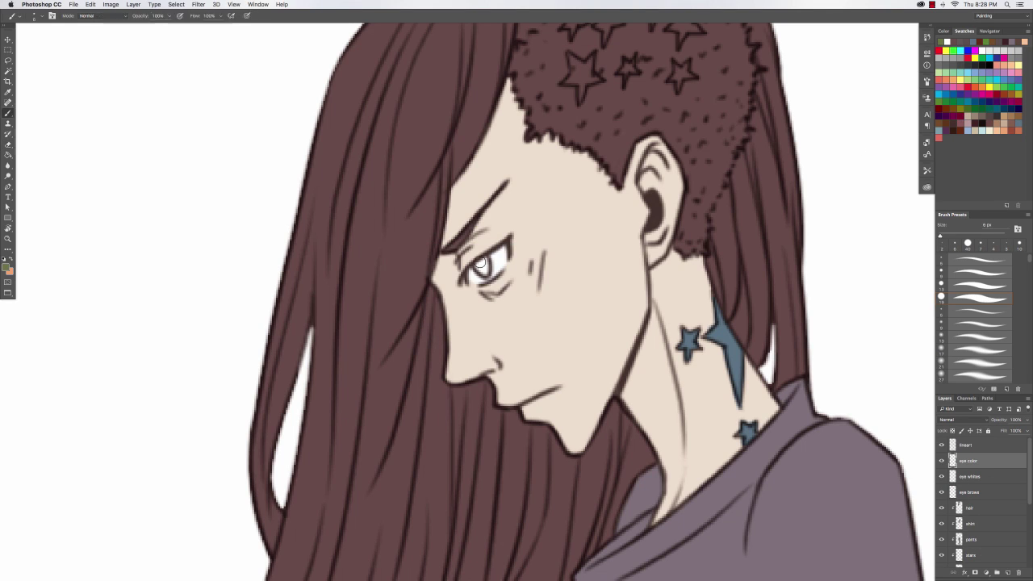
left_click_drag(482, 261, 485, 276)
key("e")
Adjust the eye color layer to a lighter, slightly muted green with Hue/Saturation.
key("ctrl+u")
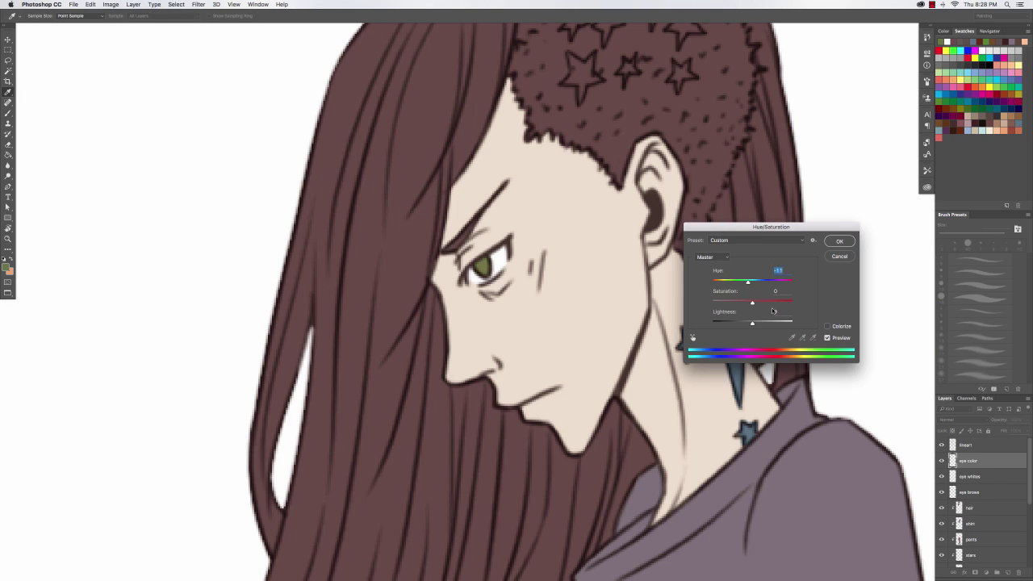
left_click_drag(753, 305, 750, 303)
left_click_drag(752, 322, 766, 324)
left_click(838, 242)
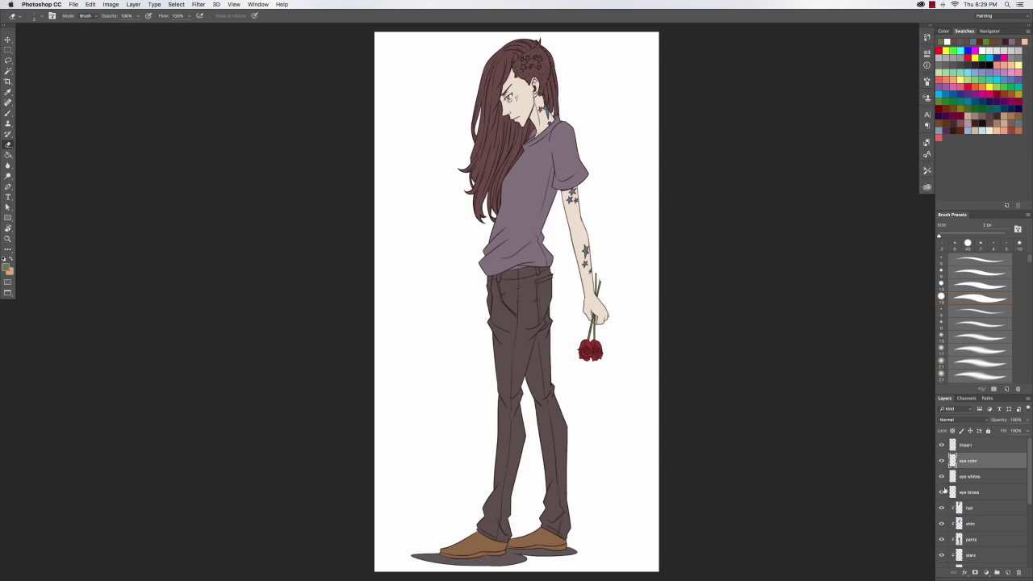
Create an unclipped layer named "hair stars" directly above the hair layer.
left_click(1007, 511)
key("ctrl+shift+n")
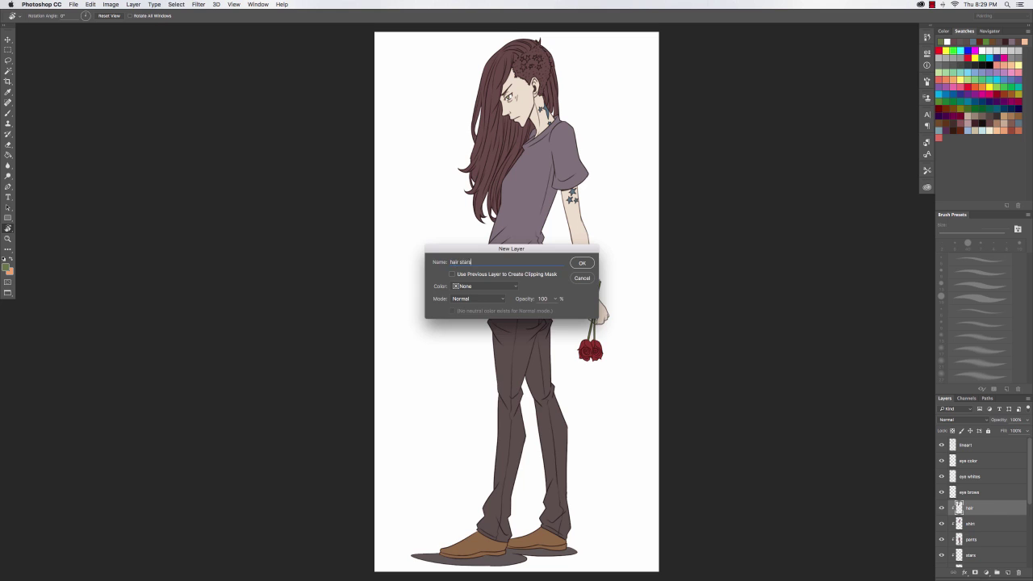
key("Return")
Brush slate blue inside all the stars on the shaved side of the head, erasing spill around their edges.
scroll(501, 79, "up", 5)
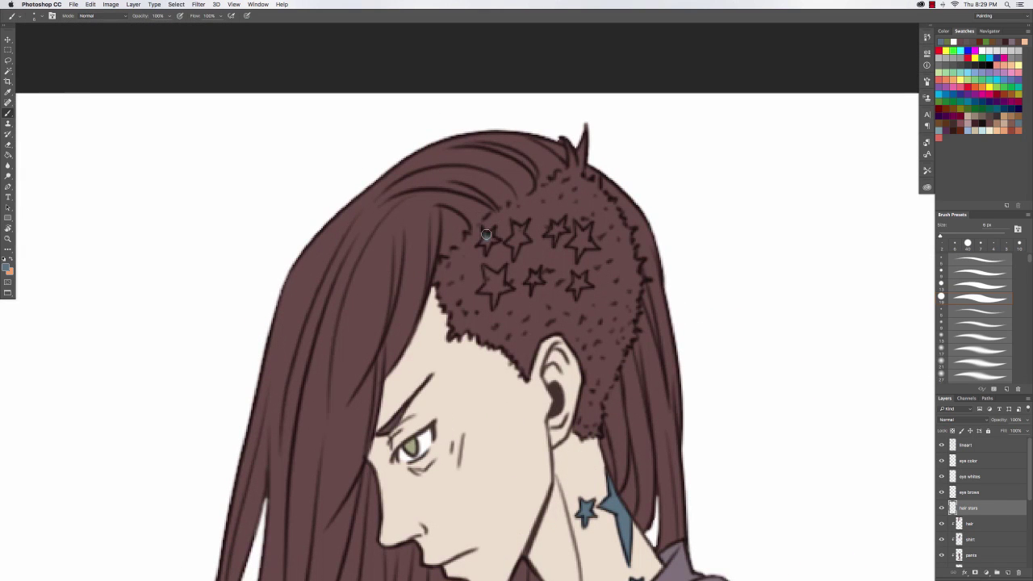
key("e")
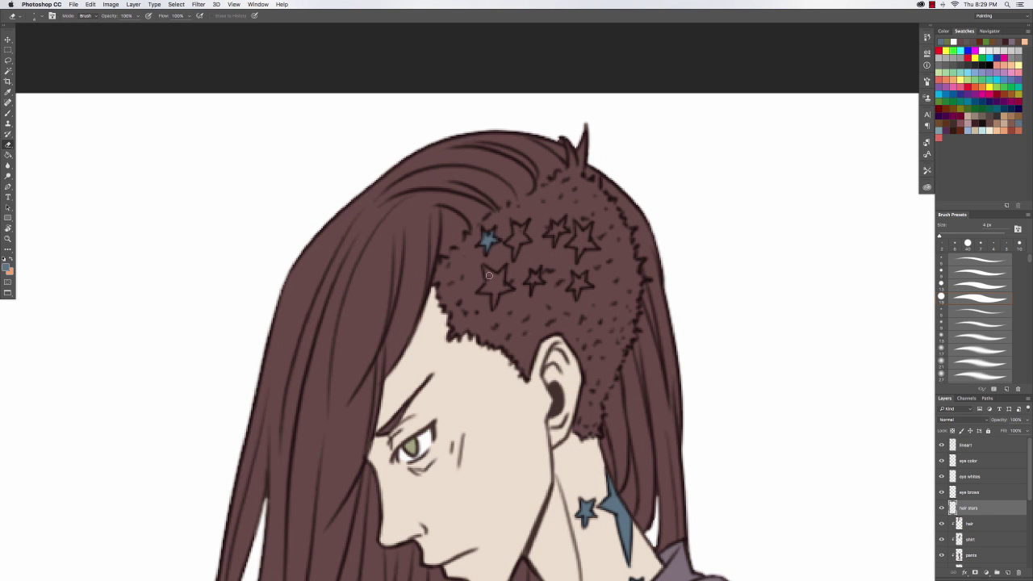
key("b")
left_click_drag(486, 269, 491, 281)
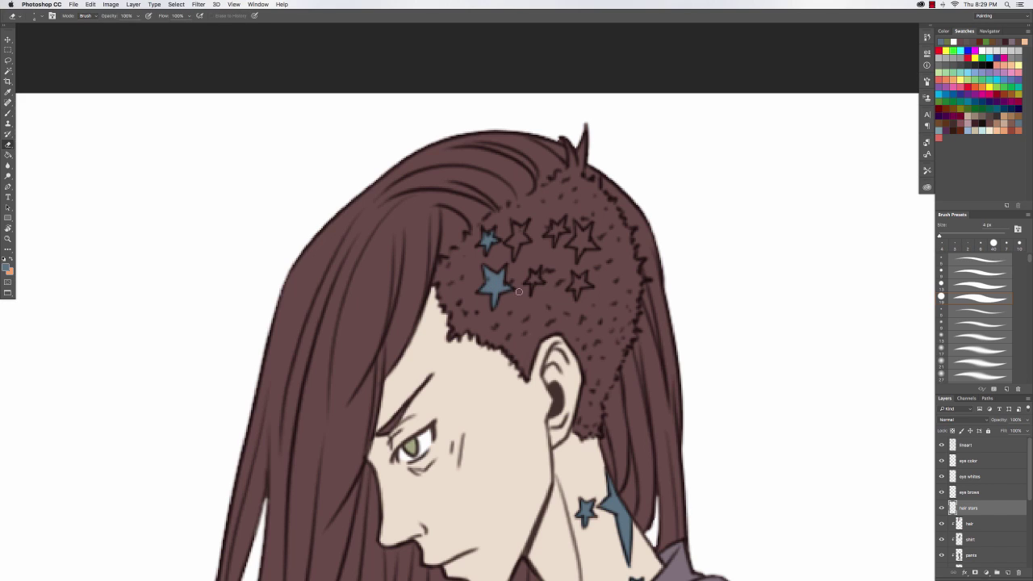
left_click_drag(517, 260, 505, 242)
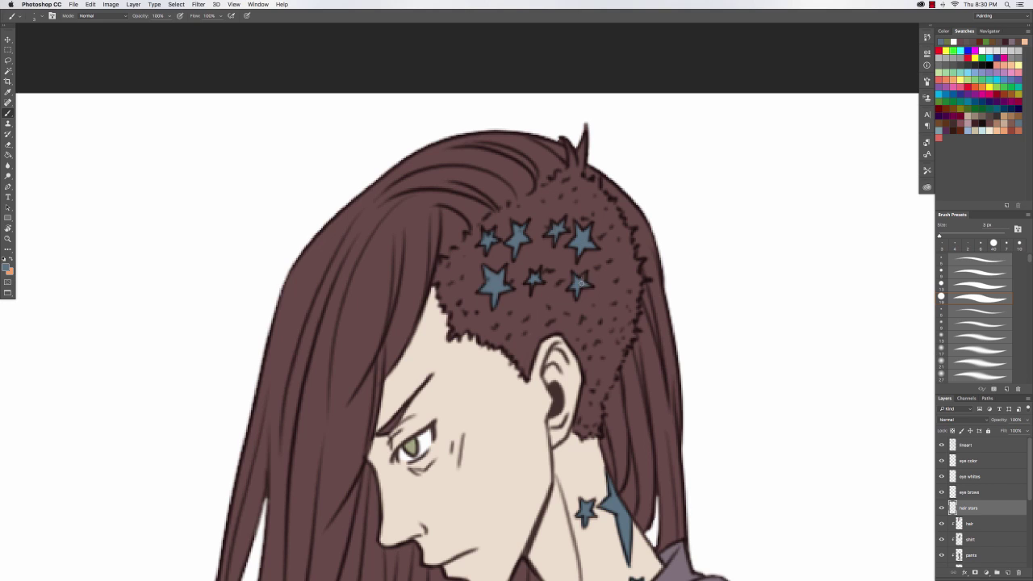
Set the hair stars layer's blend mode to Overlay.
left_click(963, 419)
left_click(962, 443)
left_click(963, 420)
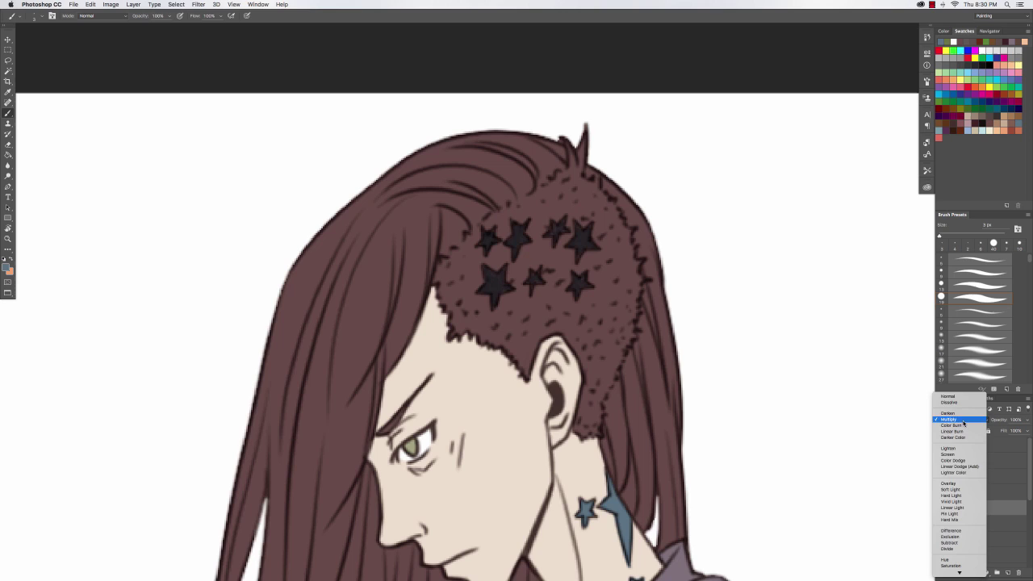
left_click(963, 485)
key("super+0")
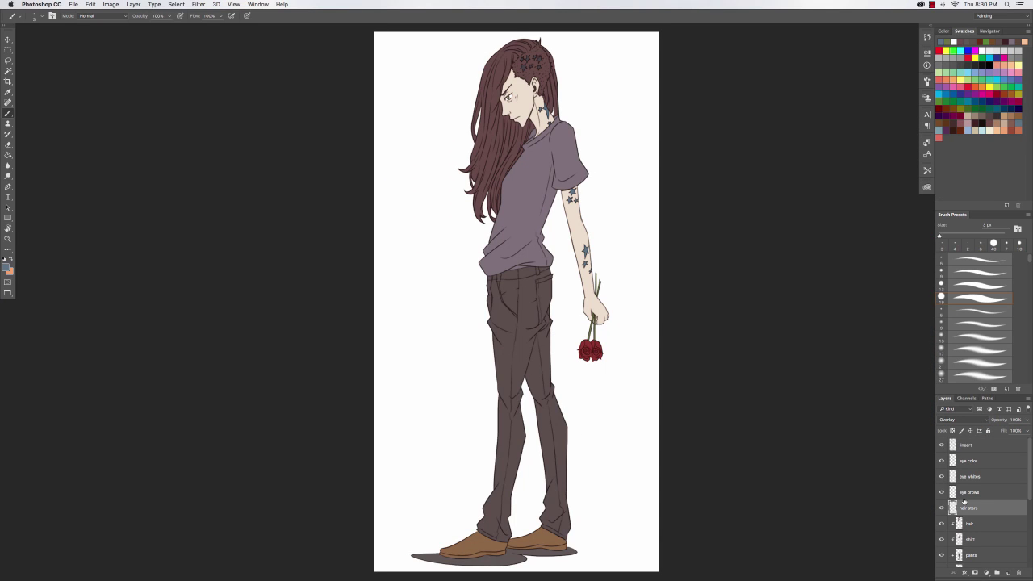
Place a duplicate of the solid color layer at the top of the layer stack in Multiply mode.
scroll(963, 501, "down", 10)
left_click(1001, 529)
left_click(1001, 518)
key("super+j")
left_click_drag(1001, 517, 991, 444)
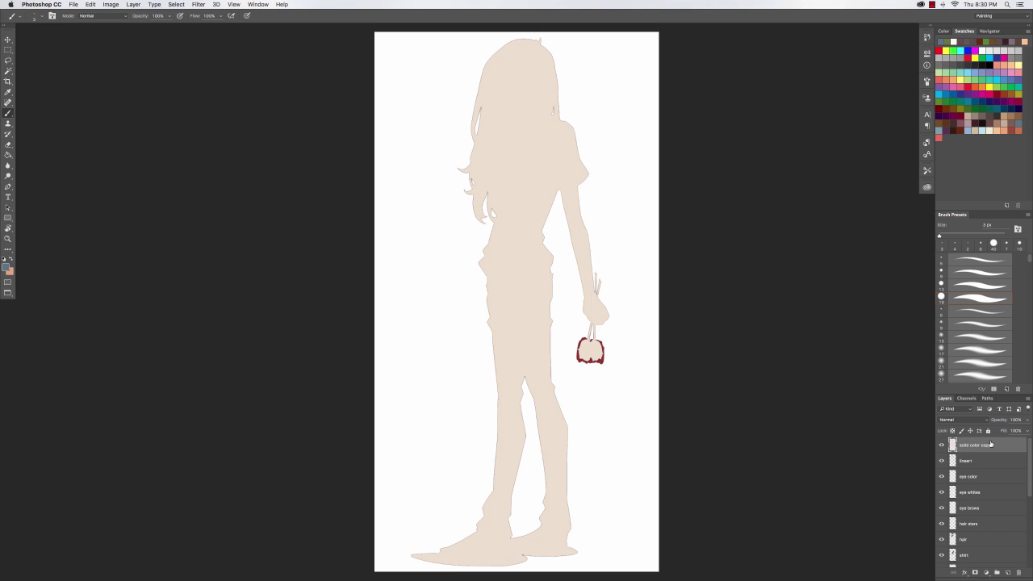
left_click(962, 420)
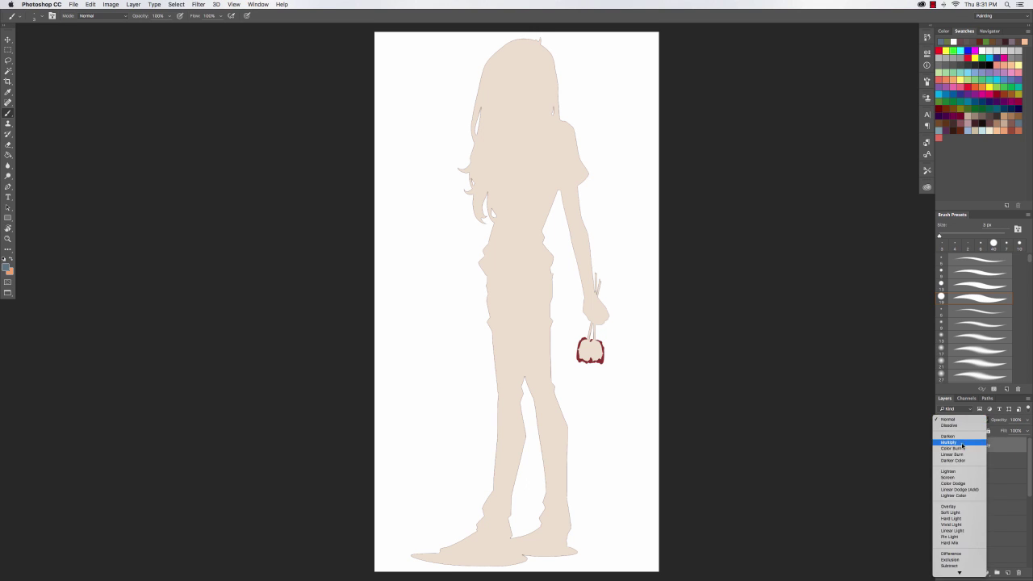
left_click(962, 444)
Delete the flowers layer's colour spill outside the solid color layer's silhouette.
scroll(994, 516, "down", 5)
left_click(998, 466)
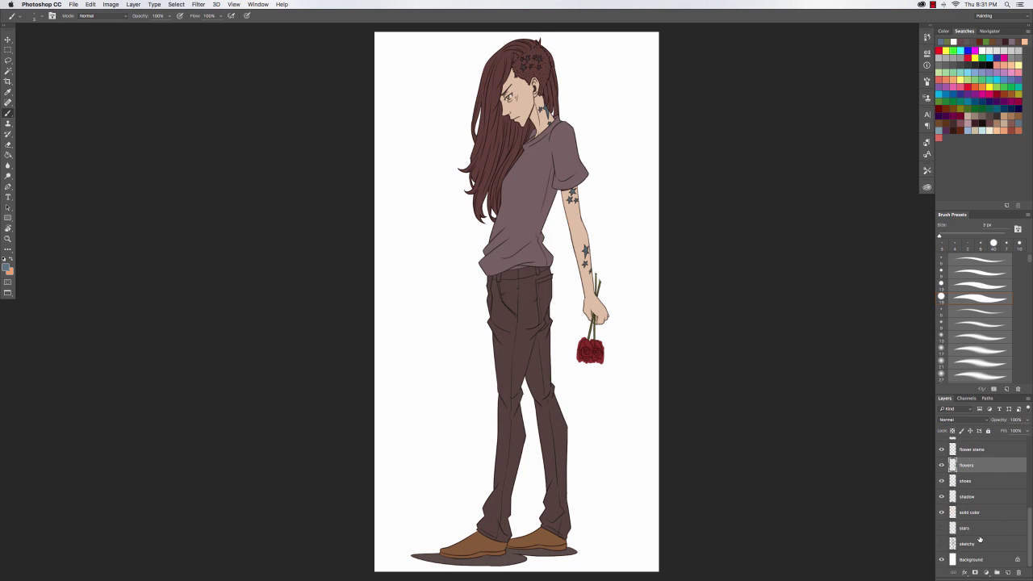
left_click(954, 515, "super")
key("super+shift+i")
key("Delete")
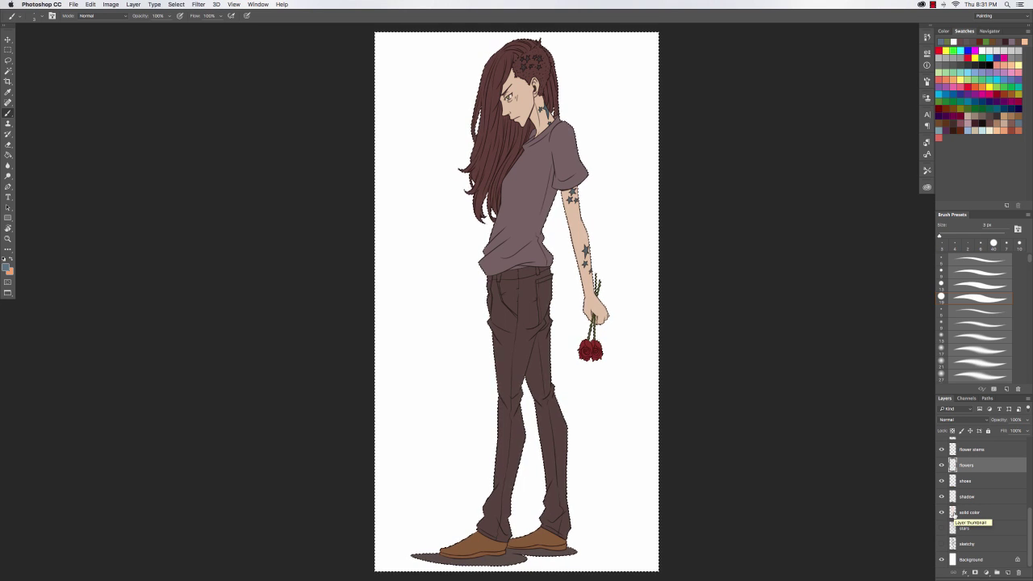
key("super+d")
Duplicate the solid color layer as "skin" and hide the Multiply solid color copy.
left_click(993, 515)
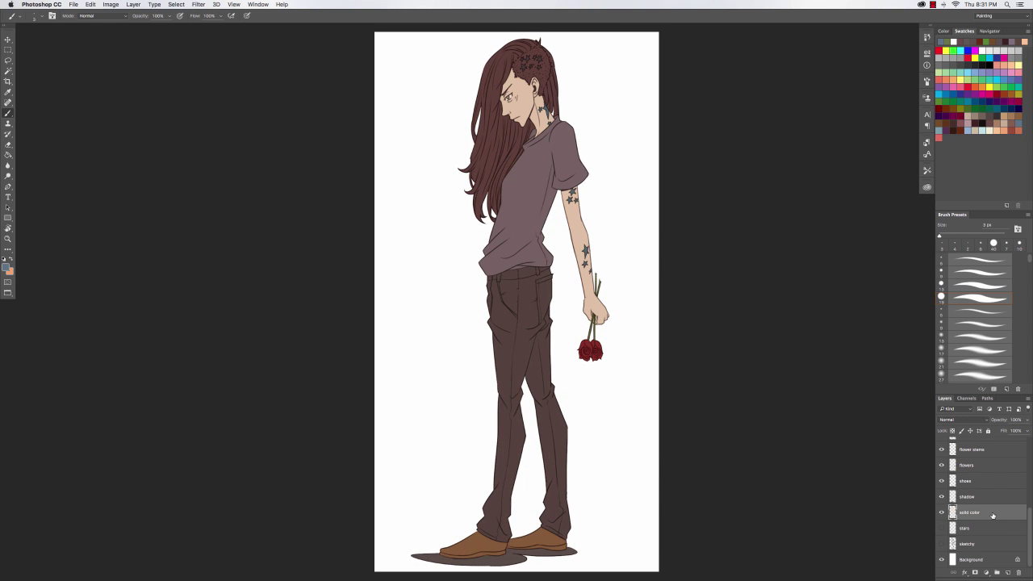
key("super+j")
double_click(993, 512)
left_click_drag(1031, 493, 1029, 533)
left_click(941, 445)
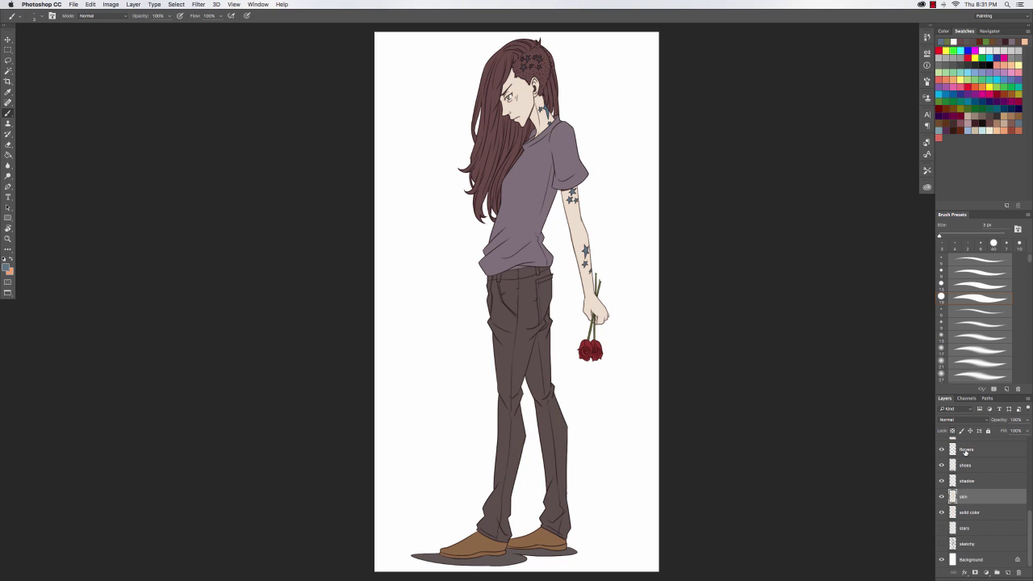
Delete from the skin layer everything covered by the shadow, shoes, flowers, flower stems, stars, pants, shirt and hair layers.
left_click(953, 482, "super")
left_click(953, 466, "shift+super")
left_click(953, 450, "shift+super")
scroll(991, 465, "up", 5)
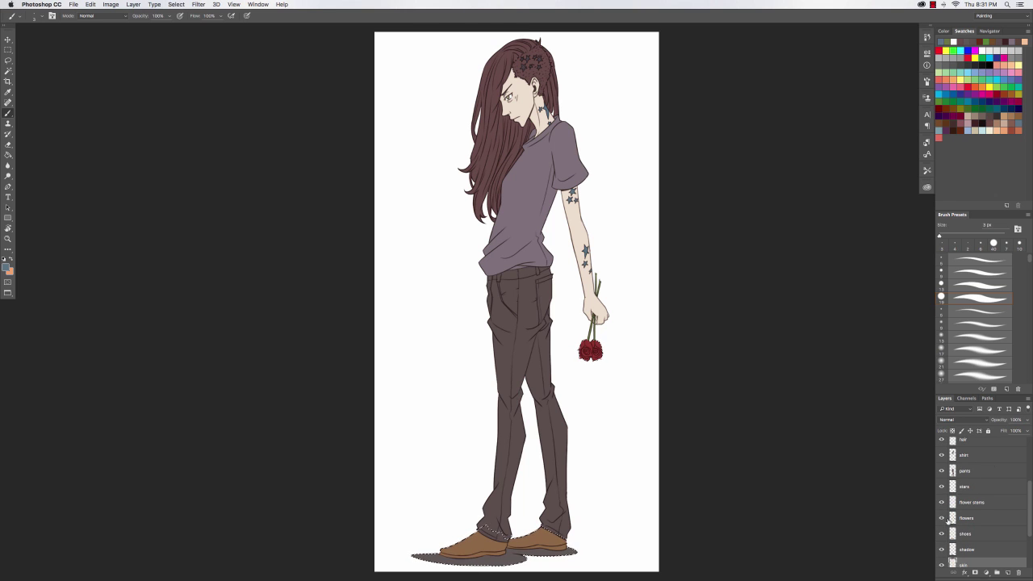
left_click(953, 502, "shift+super")
left_click(953, 488, "shift+super")
left_click(953, 472, "shift+super")
left_click(952, 456, "shift+super")
left_click(953, 441, "shift+super")
scroll(973, 480, "up", 3)
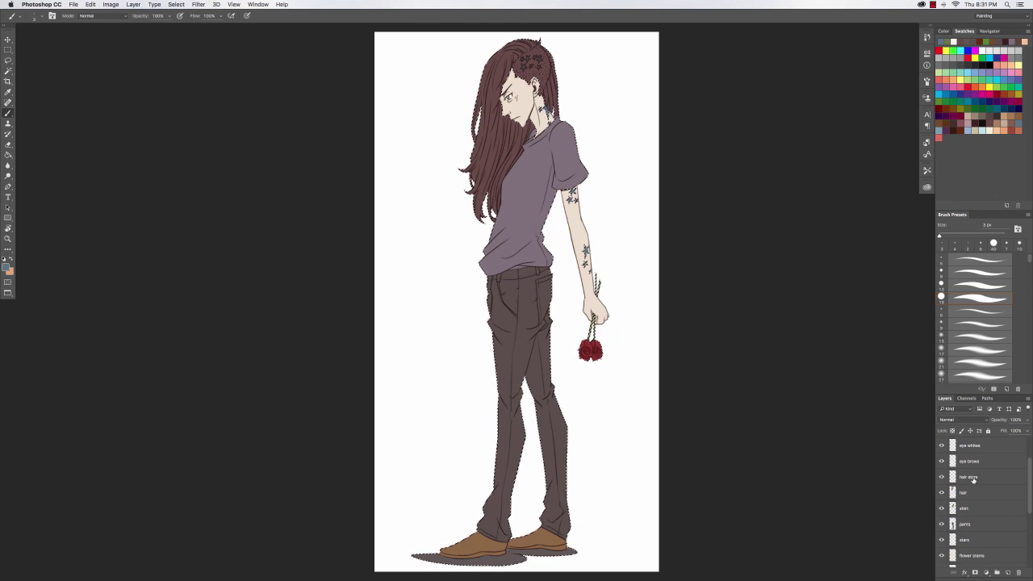
scroll(975, 508, "down", 5)
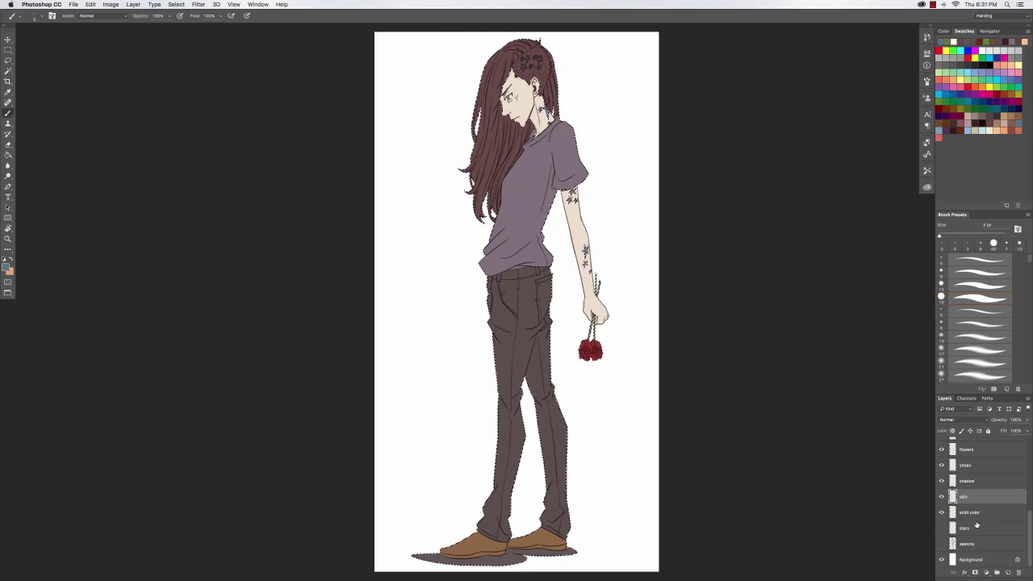
left_click(949, 500, "super")
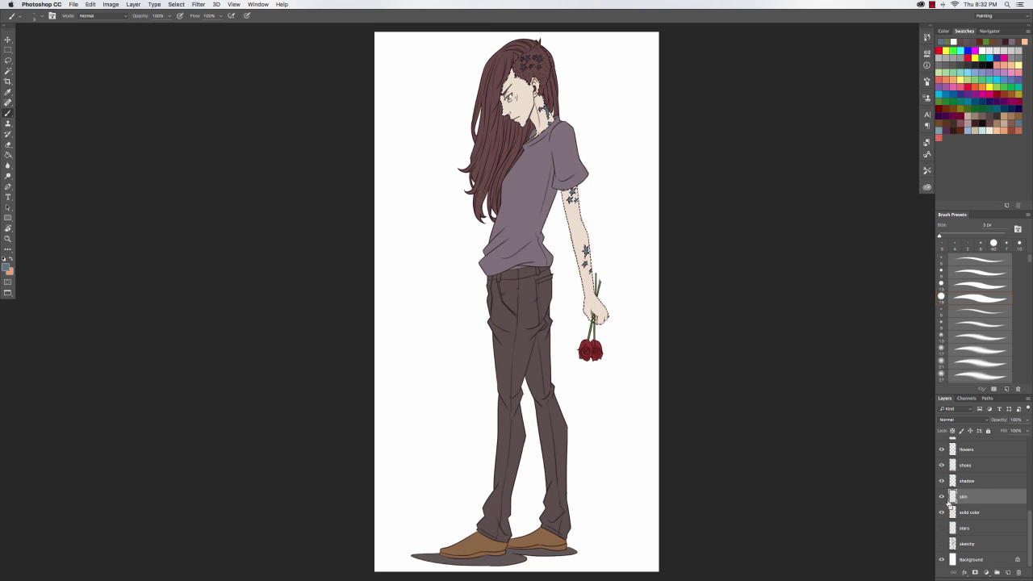
key("e")
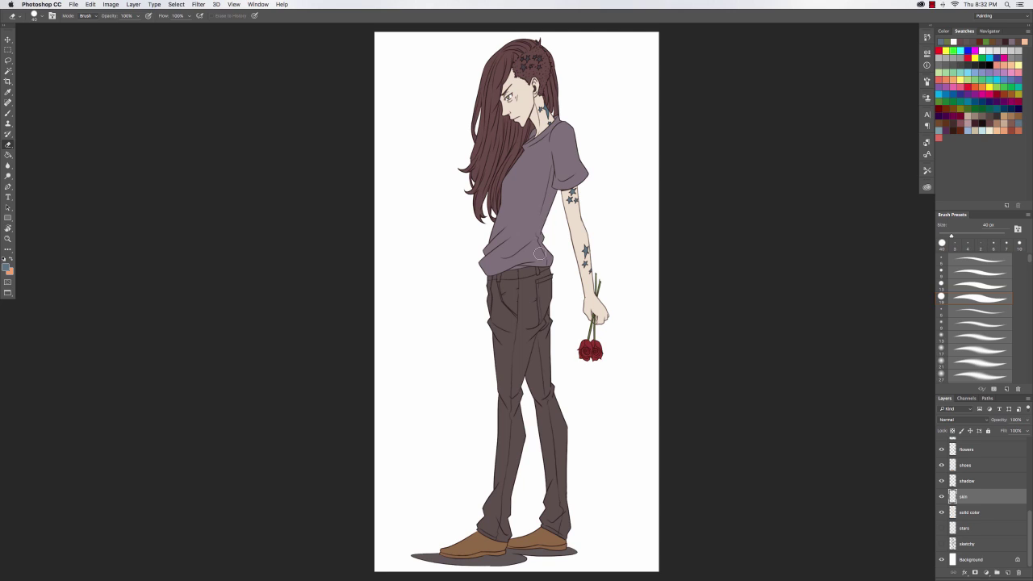
Compare the colours with and without the Multiply solid color copy, leaving it hidden.
scroll(960, 484, "up", 5)
left_click(941, 445)
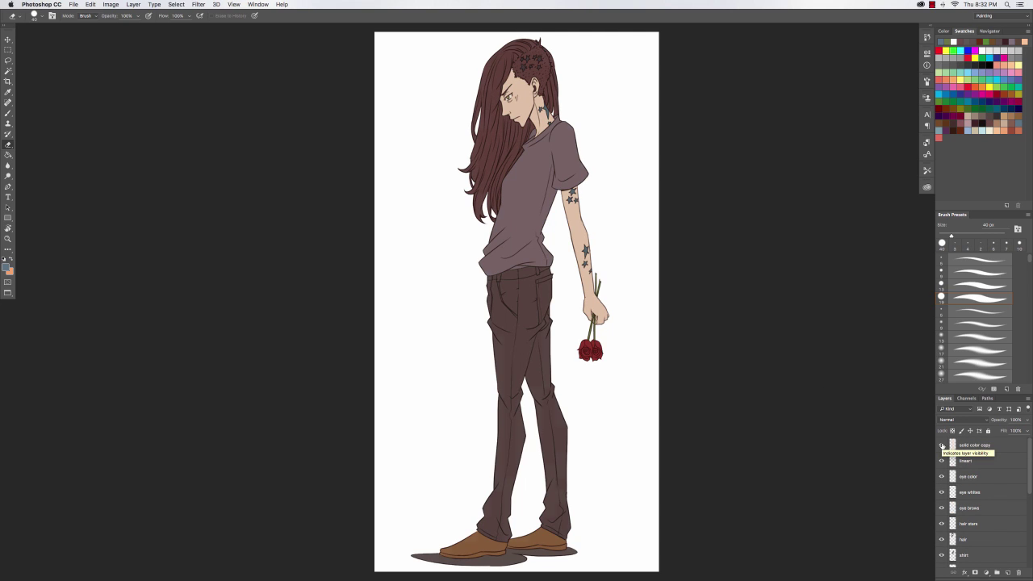
left_click(940, 446)
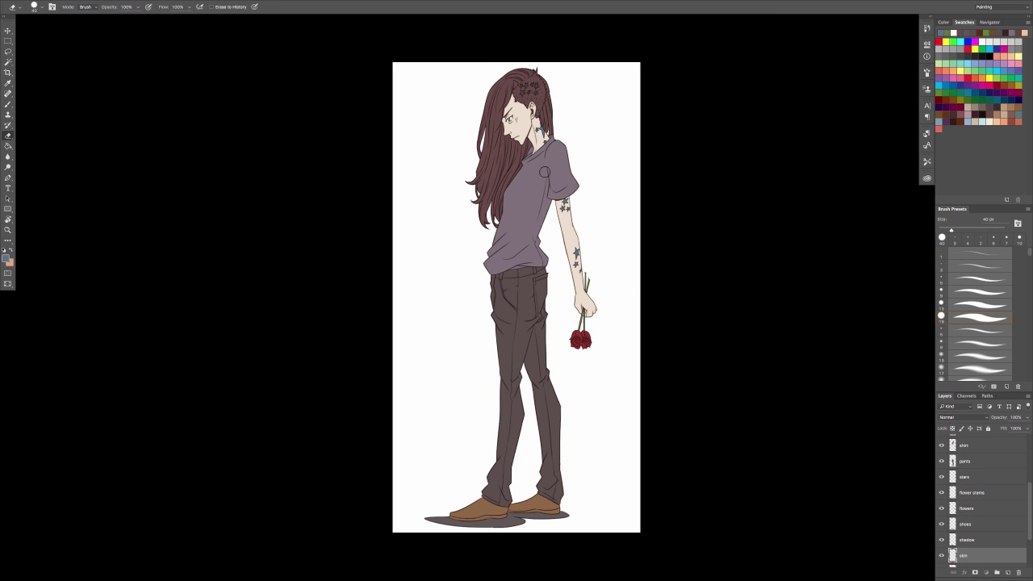
Shift the skin layer to a lighter, pinker tone with Hue/Saturation.
scroll(534, 129, "up", 5)
key("super+u")
left_click_drag(752, 283, 755, 282)
left_click_drag(752, 303, 755, 305)
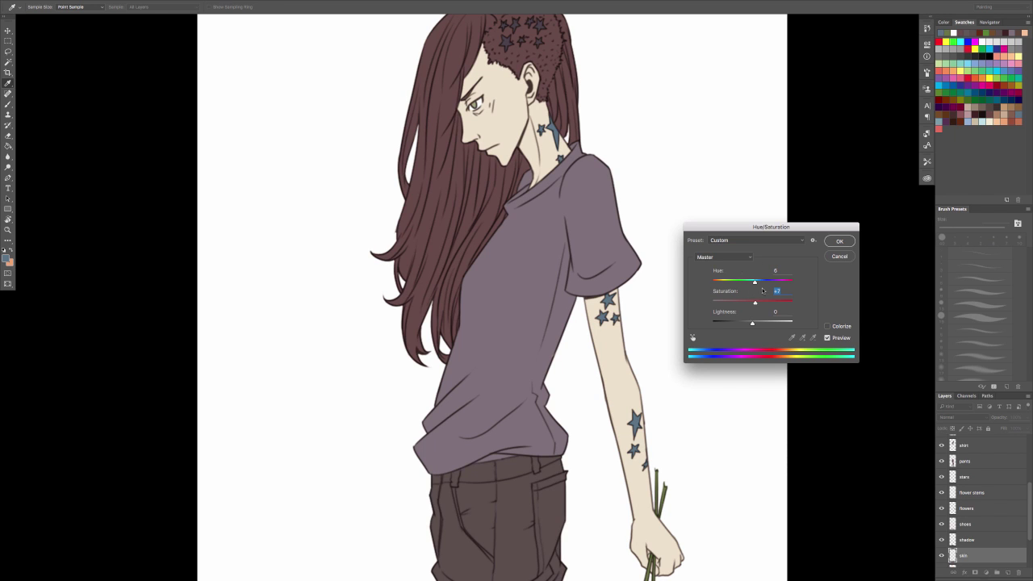
left_click_drag(755, 324, 759, 323)
left_click_drag(754, 282, 748, 283)
left_click(837, 244)
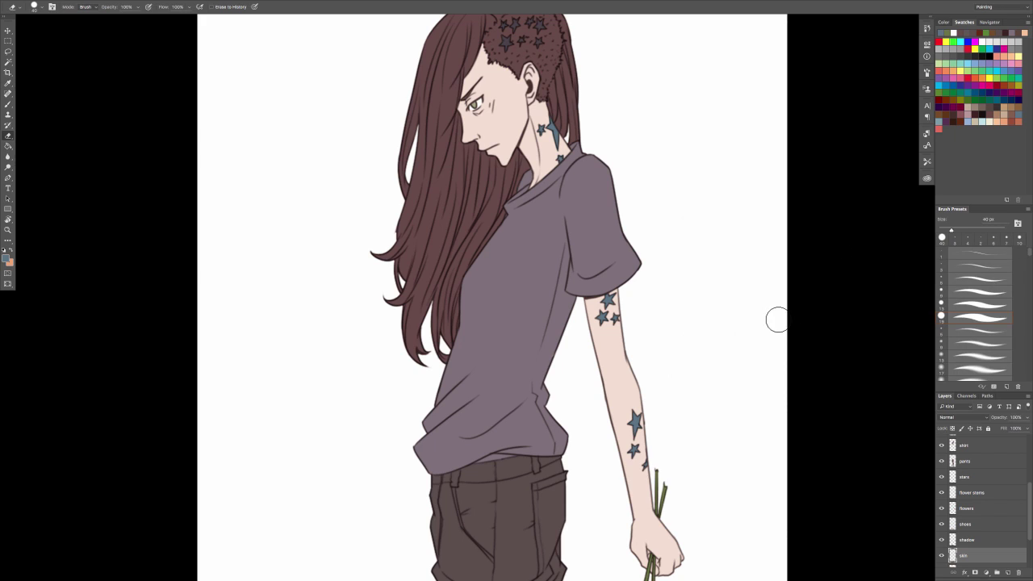
Sample the arm's skin tone and change the brush colour to a darker dusty pink (#c9a6a2) for shading.
left_click(611, 368, "alt")
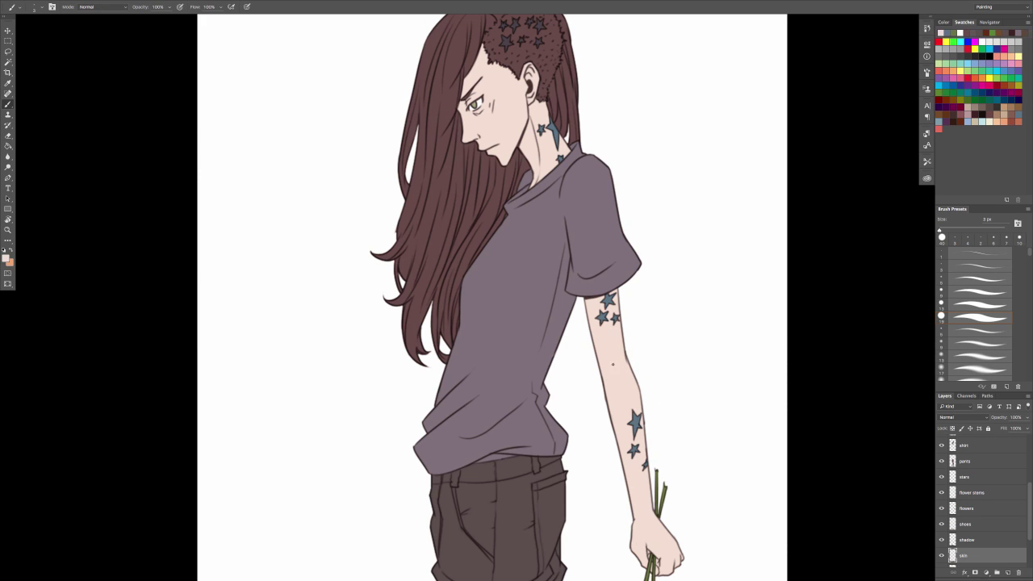
left_click(7, 258)
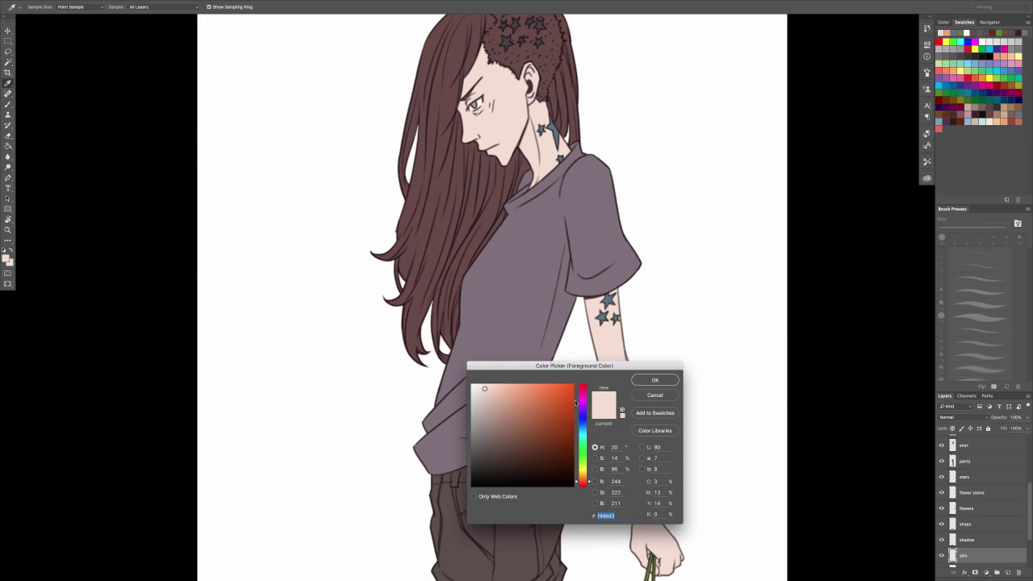
left_click_drag(576, 402, 578, 389)
left_click(489, 405)
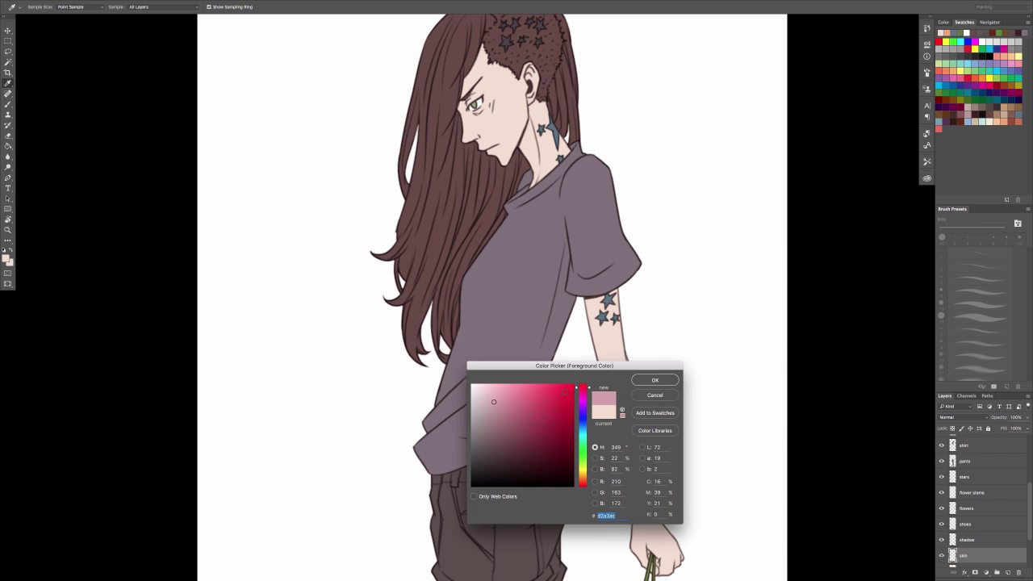
left_click_drag(493, 401, 489, 403)
left_click(584, 485)
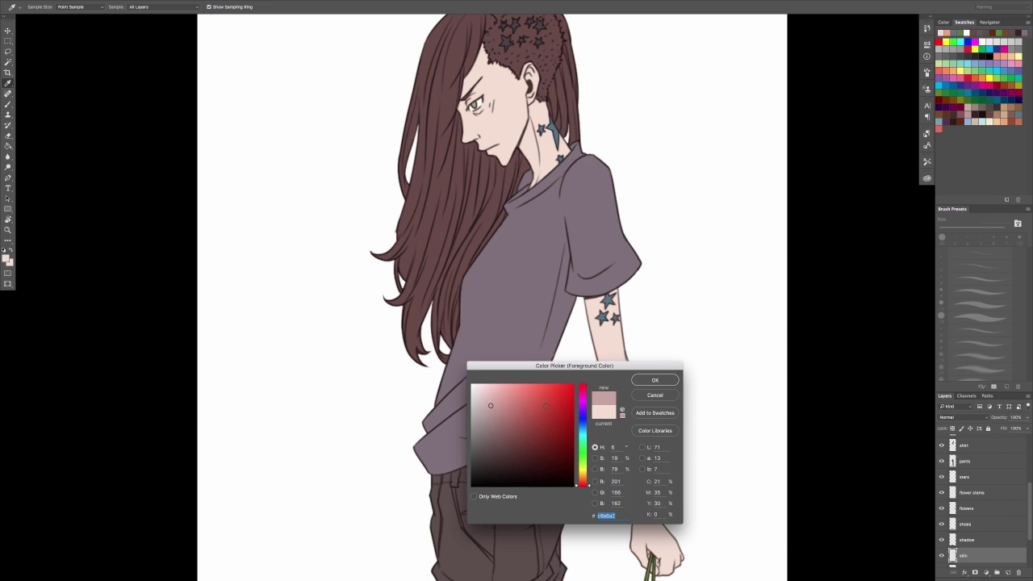
left_click(655, 380)
key("b")
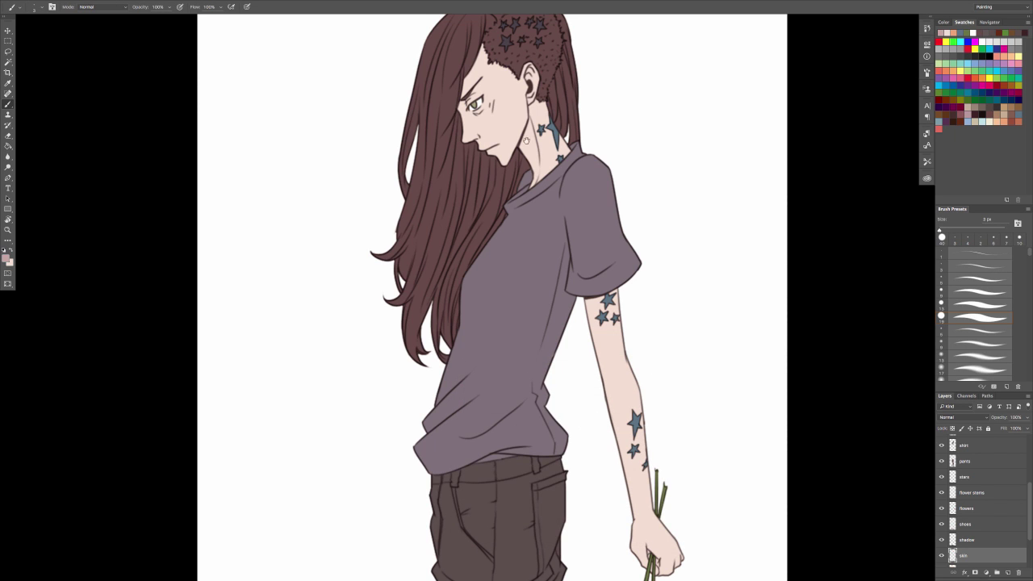
Choose a softly tapered brush preset and test it with a stroke along the arm, undoing the stroke.
scroll(1017, 289, "down", 5)
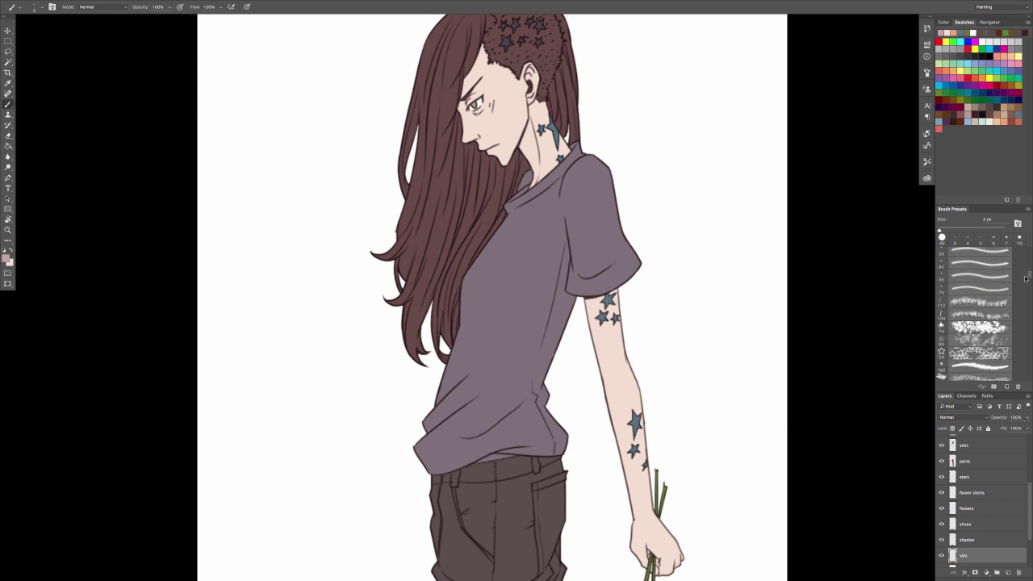
scroll(1024, 287, "down", 3)
left_click(976, 297)
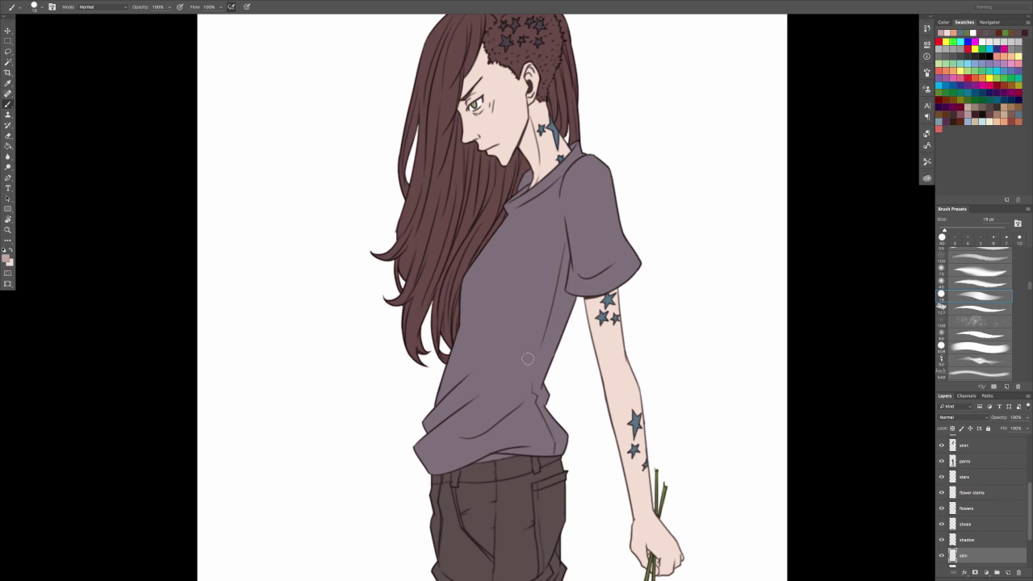
left_click_drag(637, 332, 686, 476)
key("ctrl+z")
Lock the transparent pixels of the skin layer and the colour layers above it, and make only the skin layer active.
scroll(1002, 456, "up", 5)
left_click(979, 458, "shift")
scroll(974, 536, "down", 5)
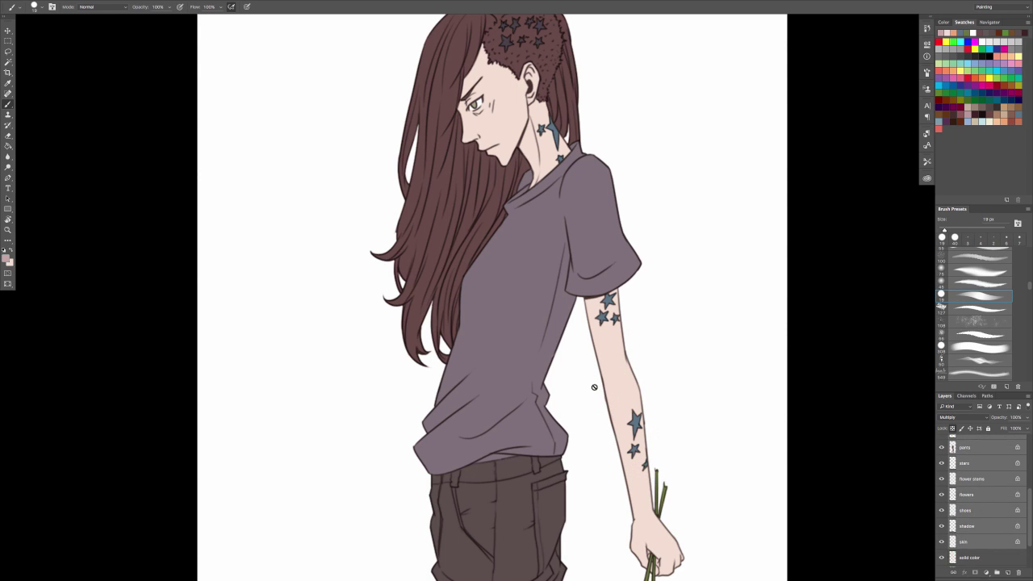
left_click(594, 387)
left_click(577, 180)
left_click(1016, 543)
left_click(624, 388)
left_click(577, 180)
left_click(972, 545)
left_click_drag(627, 332, 626, 472)
key("ctrl+z")
mouse_move(580, 403)
left_mouse_down()
mouse_move(651, 399)
mouse_move(642, 504)
left_mouse_up()
key("ctrl+z")
Brush a dusty pink shadow on the forehead along the hair's edge with a 10 px brush at reduced opacity.
mouse_move(507, 152)
left_mouse_down("super")
mouse_move(558, 166)
mouse_move(547, 401)
left_mouse_up("super")
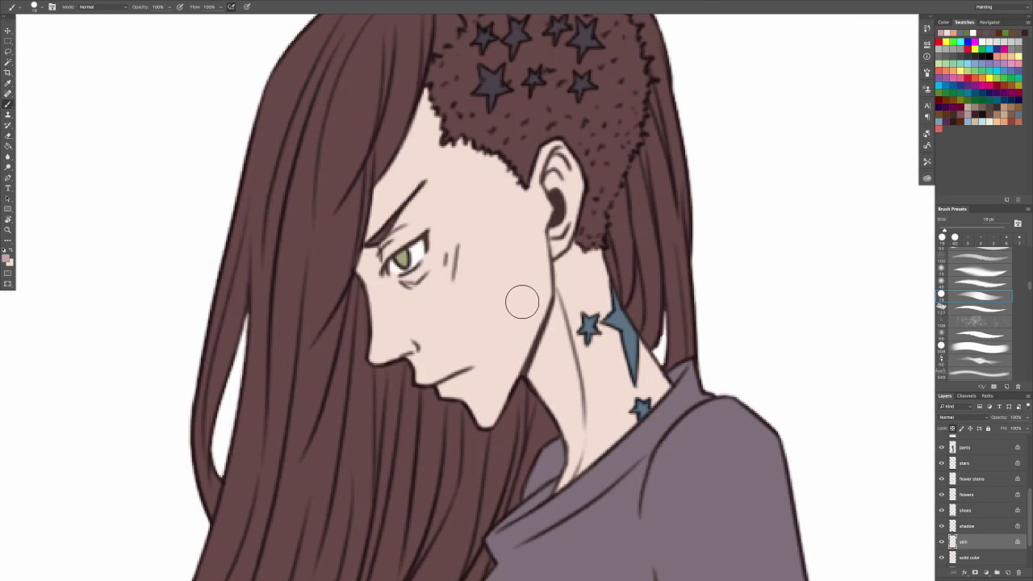
key("bracketleft")
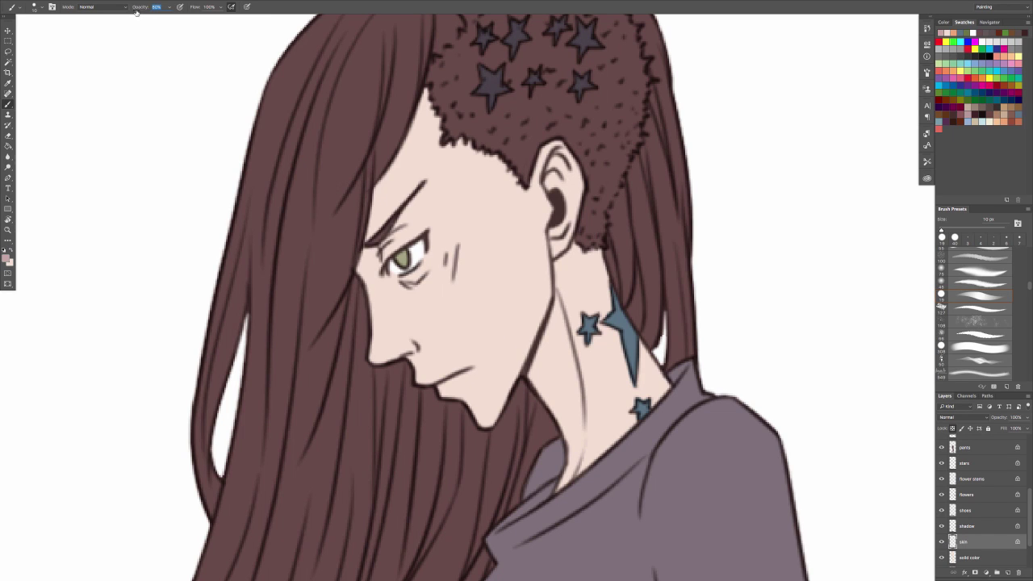
left_click_drag(136, 13, 135, 12)
left_click_drag(426, 91, 394, 142)
mouse_move(435, 72)
left_mouse_down()
mouse_move(376, 192)
mouse_move(371, 233)
left_mouse_up()
left_click_drag(385, 187, 375, 218)
left_click_drag(429, 108, 382, 191)
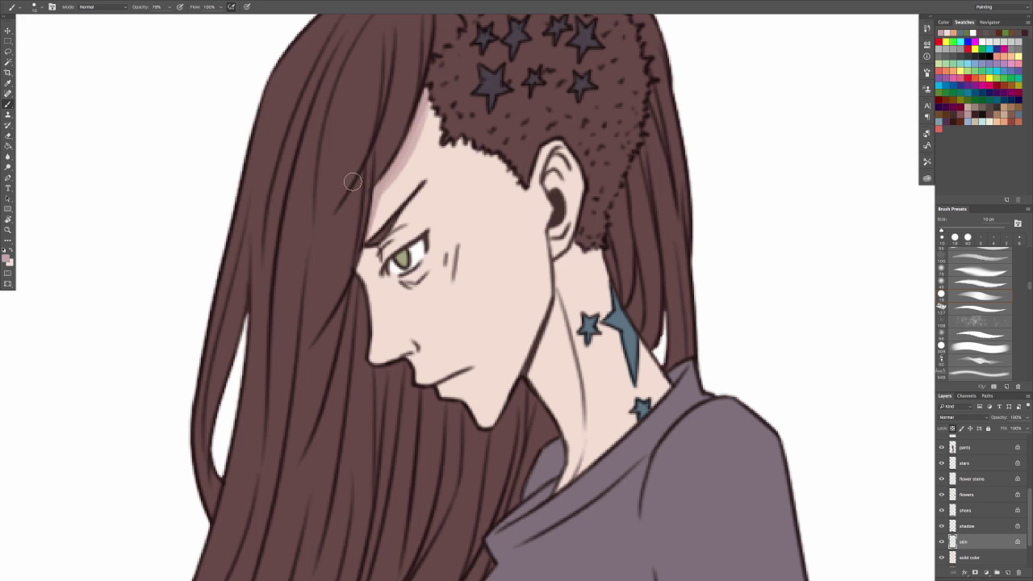
left_click_drag(364, 244, 359, 276)
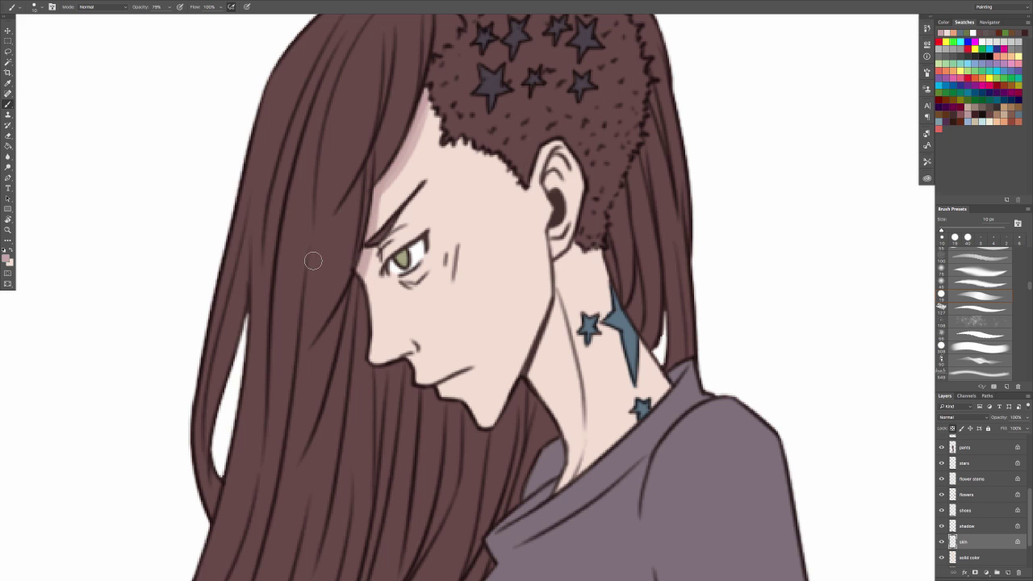
Shade the skin beneath the eyebrow and under the eye with a smaller brush.
scroll(395, 299, "up", 2)
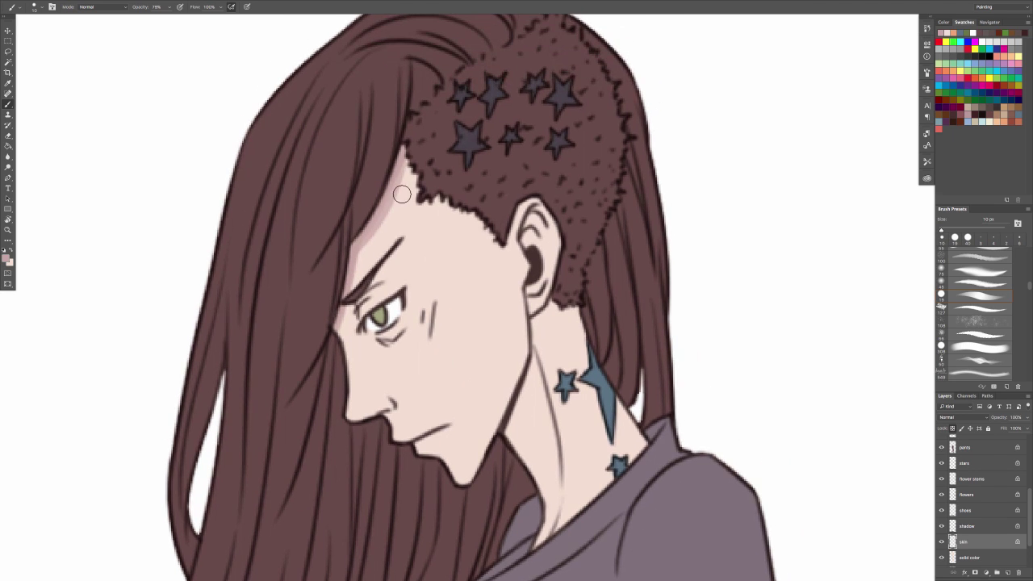
key("bracketleft")
key("bracketleft")
key("bracketleft")
key("bracketleft")
key("bracketleft")
left_click_drag(352, 303, 402, 238)
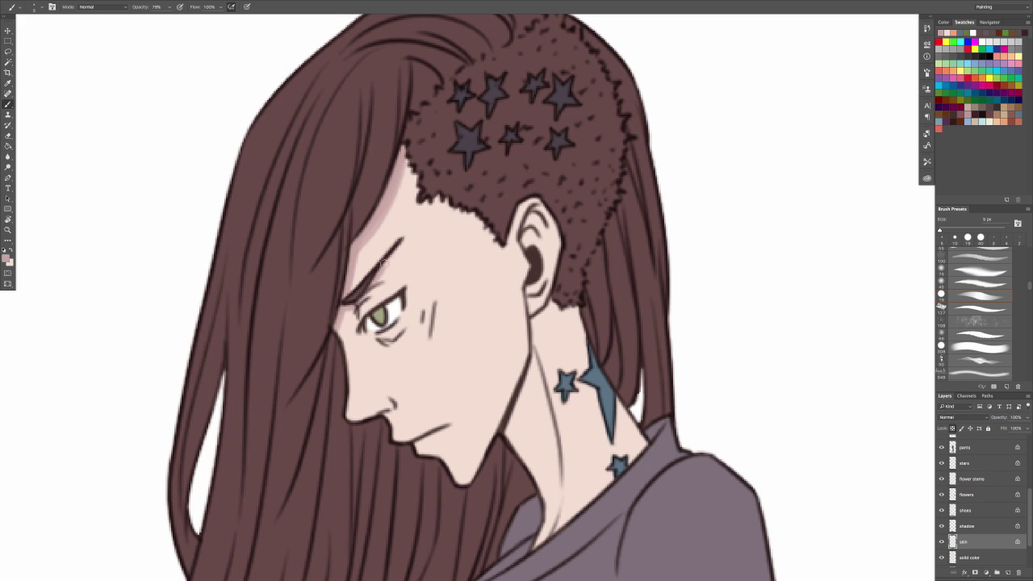
scroll(377, 281, "down", 2)
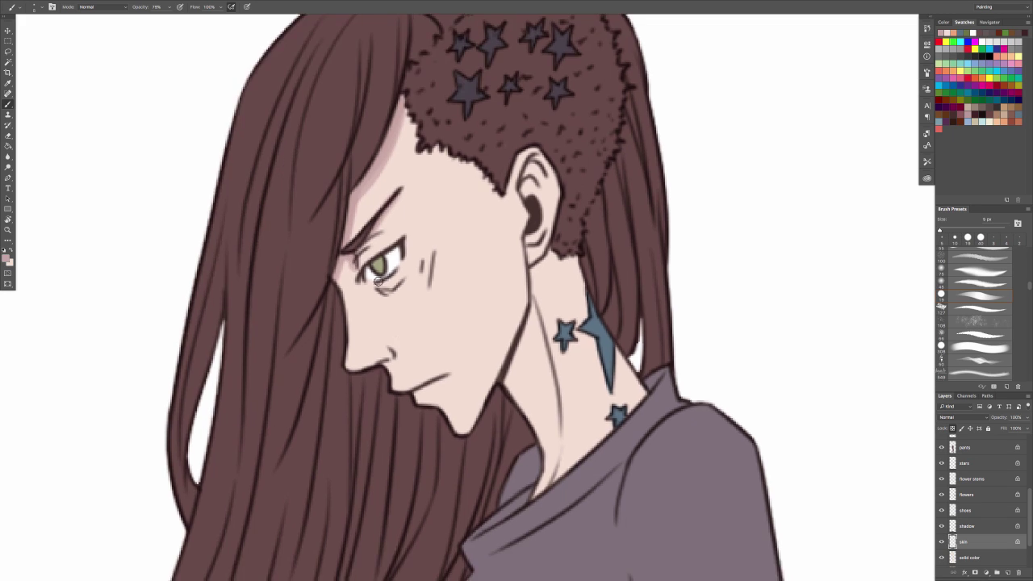
mouse_move(367, 280)
left_mouse_down()
mouse_move(397, 279)
mouse_move(384, 283)
left_mouse_up()
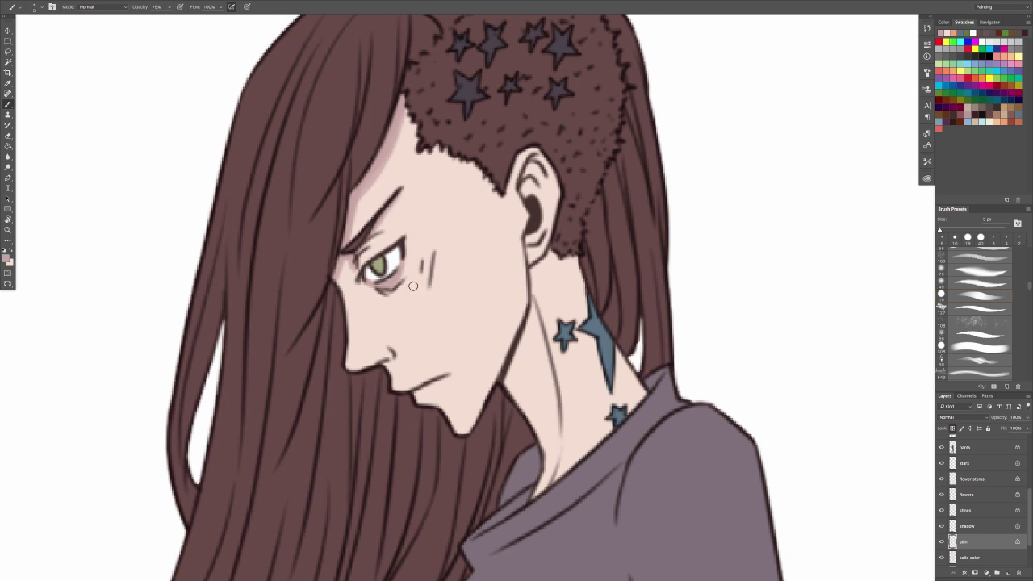
Brush dusty pink shadows on the neck beneath the jawline and below the ear, undoing the unwanted strokes.
scroll(412, 286, "up", 2)
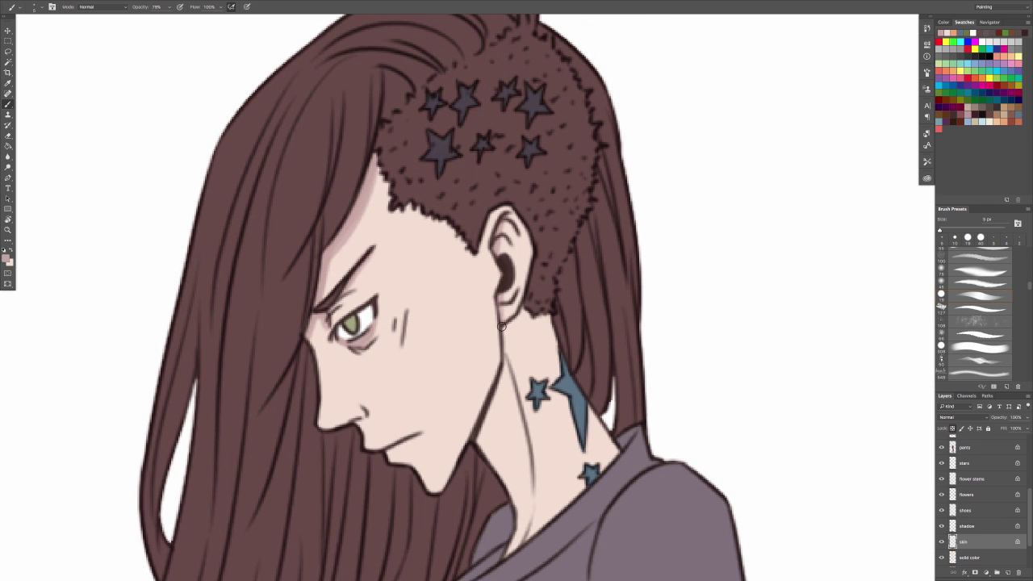
left_click_drag(502, 326, 489, 465)
mouse_move(499, 372)
left_mouse_down()
mouse_move(485, 453)
mouse_move(476, 446)
left_mouse_up()
left_click_drag(509, 359, 497, 474)
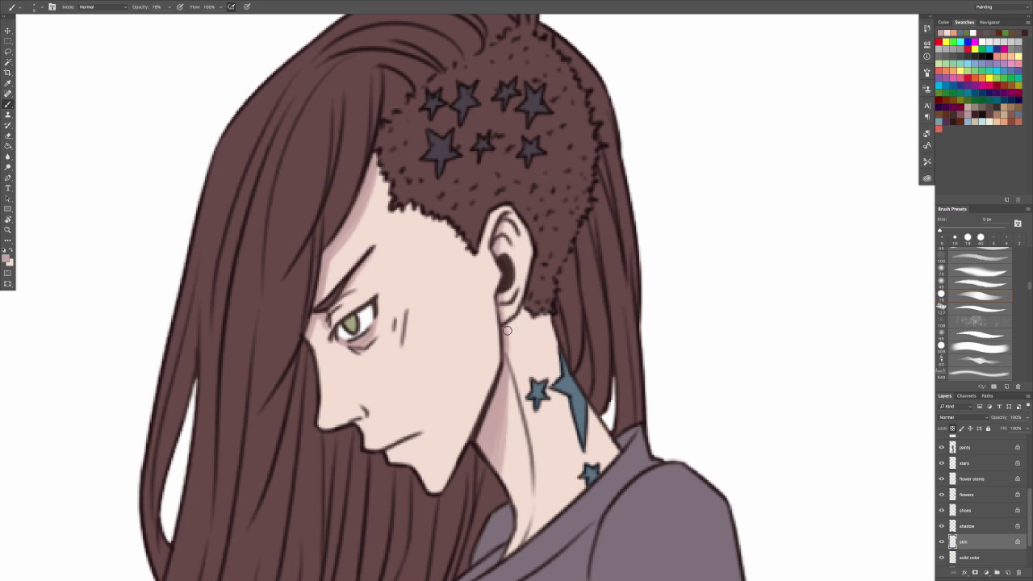
left_click_drag(507, 330, 522, 307)
key("ctrl+z")
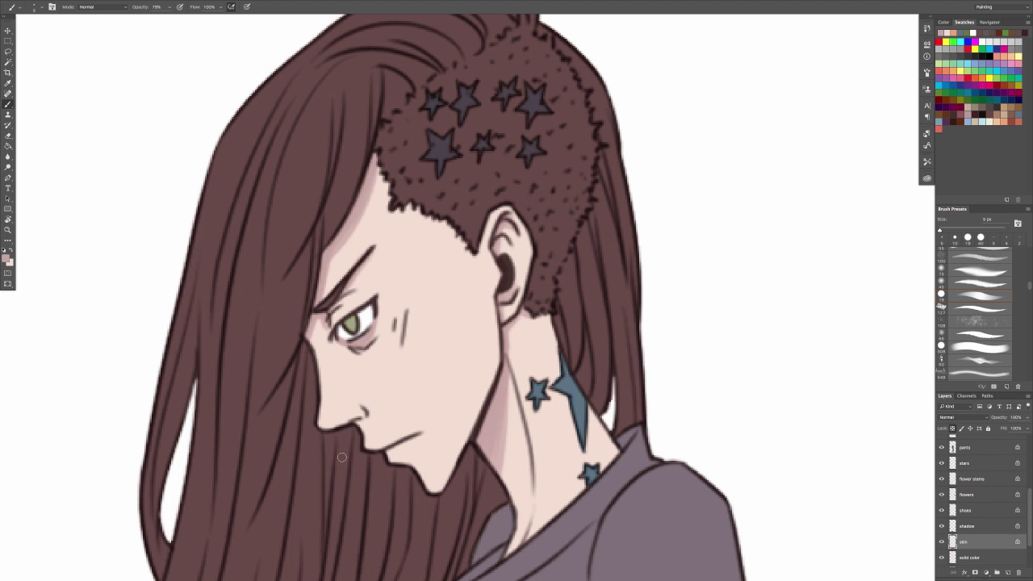
key("ctrl+z")
Shade the tip and underside of the nose with the canvas rotated, and return the canvas upright.
key("r")
mouse_move(325, 325)
left_mouse_down()
mouse_move(341, 213)
mouse_move(542, 95)
left_mouse_up()
key("space")
mouse_move(452, 89)
left_mouse_down()
mouse_move(433, 336)
mouse_move(431, 305)
left_mouse_up()
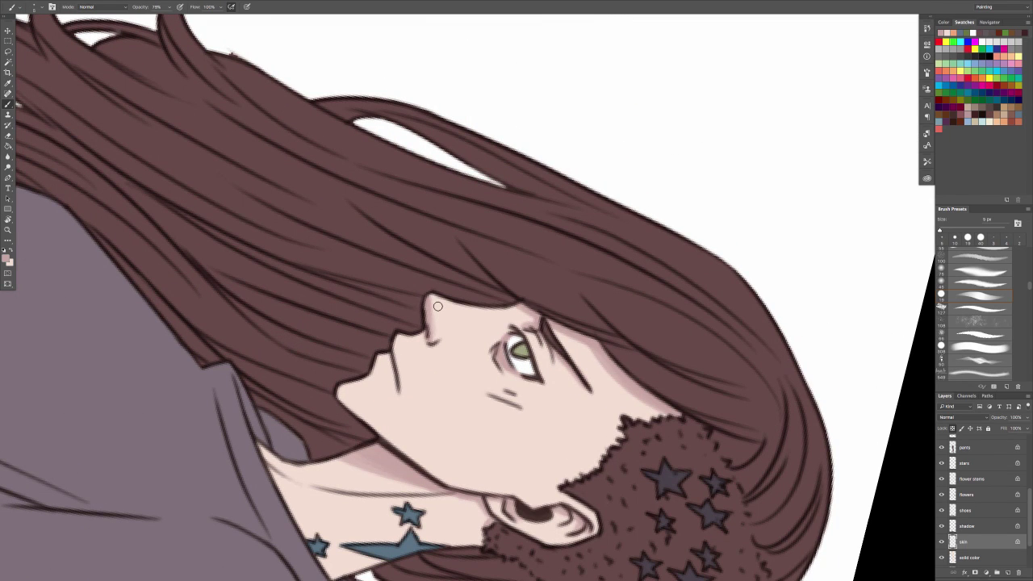
key("r")
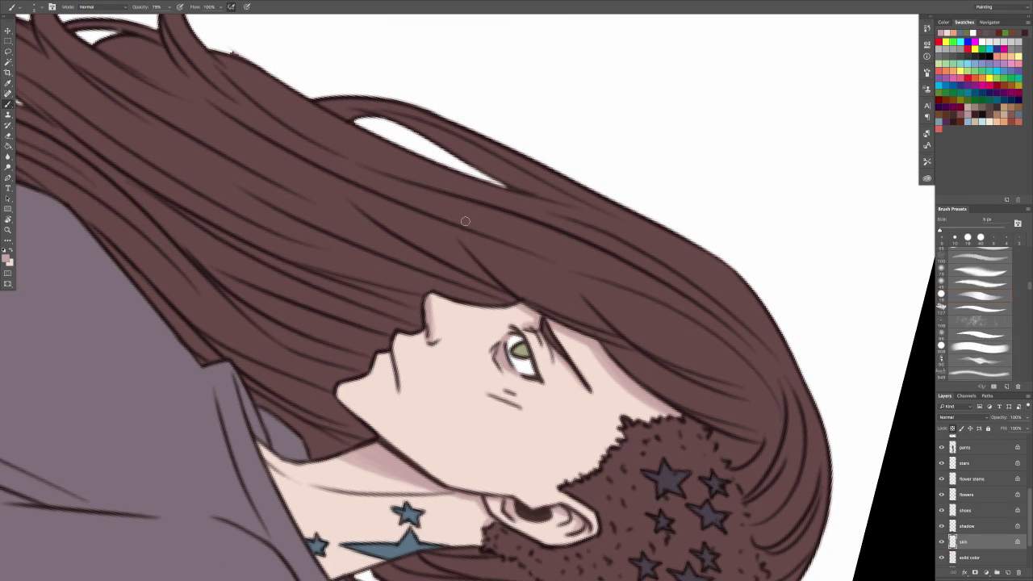
key("Escape")
key("b")
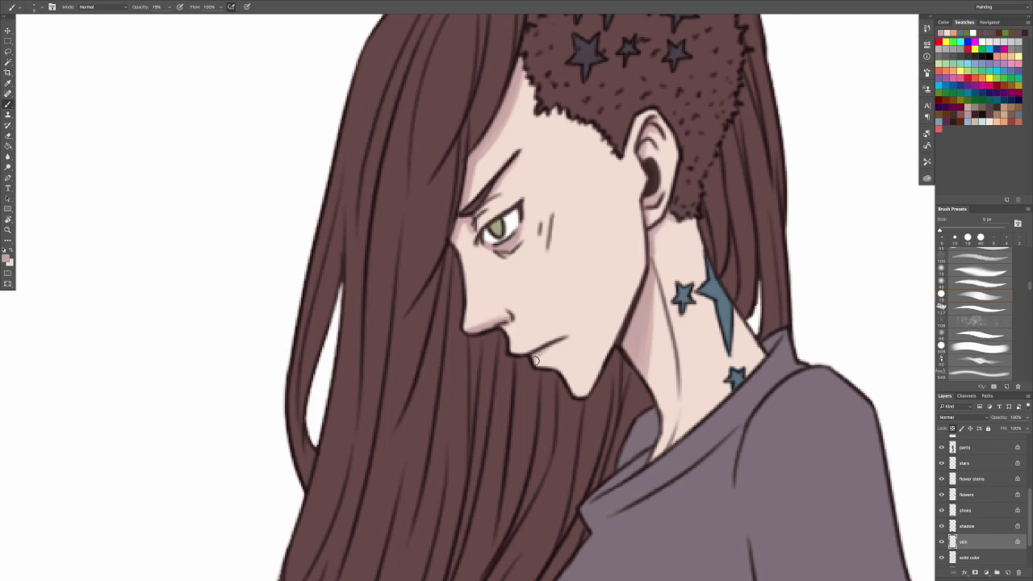
Brush a dusty pink shadow on the upper arm just below the sleeve hem.
scroll(516, 339, "right", 5)
scroll(477, 374, "down", 6)
left_click_drag(477, 374, 422, 151)
left_click_drag(581, 357, 617, 359)
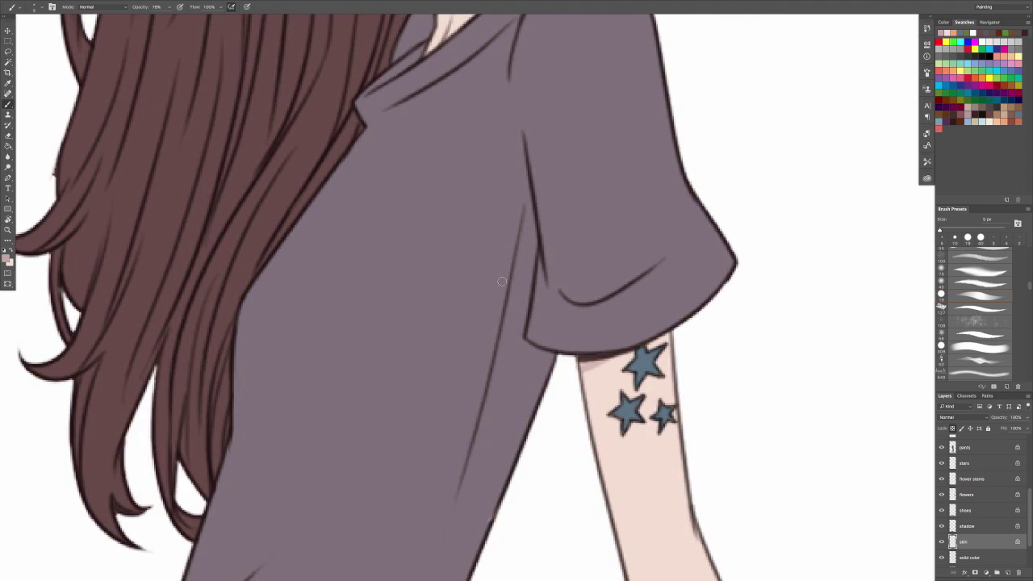
key("r")
left_click_drag(505, 280, 556, 268)
key("b")
left_click_drag(433, 420, 430, 333)
left_click_drag(425, 387, 425, 331)
Shade the curled fingers and the inside of the hand behind the flower stems.
key("r")
mouse_move(389, 242)
left_mouse_down()
mouse_move(380, 265)
mouse_move(492, 517)
left_mouse_up()
left_click_drag(360, 70, 482, 366)
key("b")
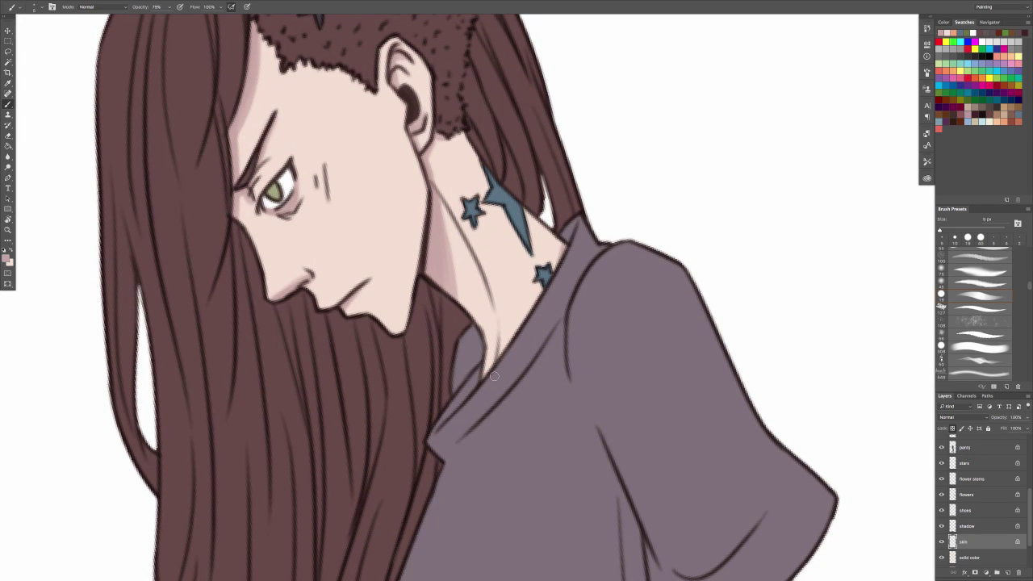
scroll(512, 352, "down", 15)
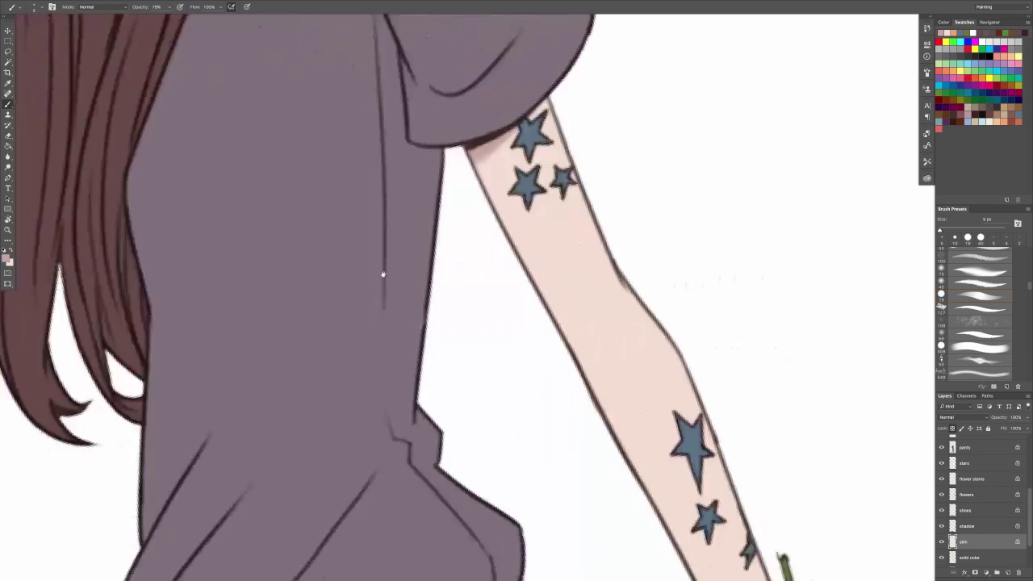
mouse_move(570, 329)
left_mouse_down()
mouse_move(579, 356)
mouse_move(573, 324)
mouse_move(557, 353)
mouse_move(568, 358)
left_mouse_up()
left_click_drag(526, 288, 551, 343)
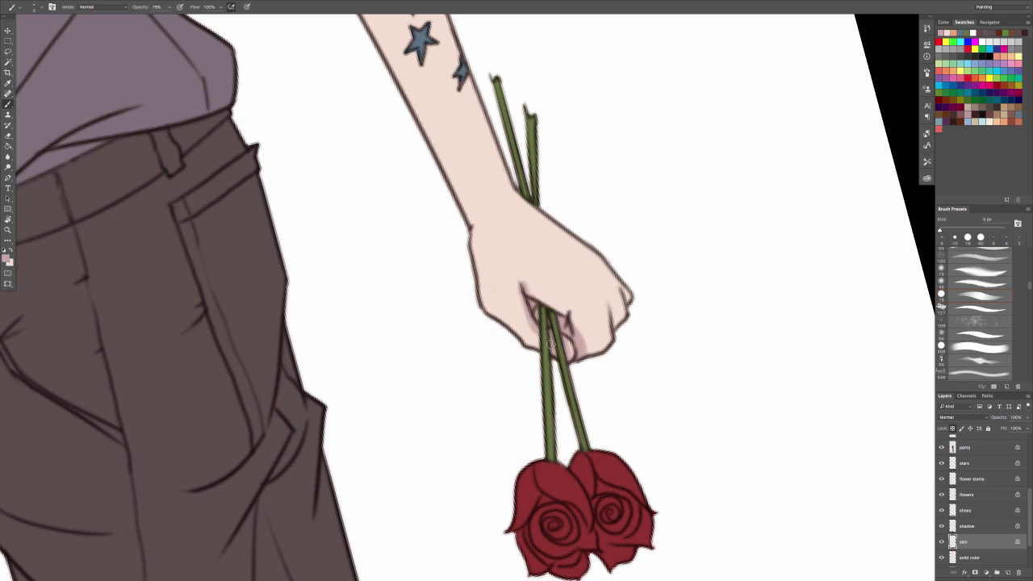
Shade the hand's edge below the wrist and the outer finger edges, undoing the last finger stroke.
left_click_drag(470, 227, 478, 291)
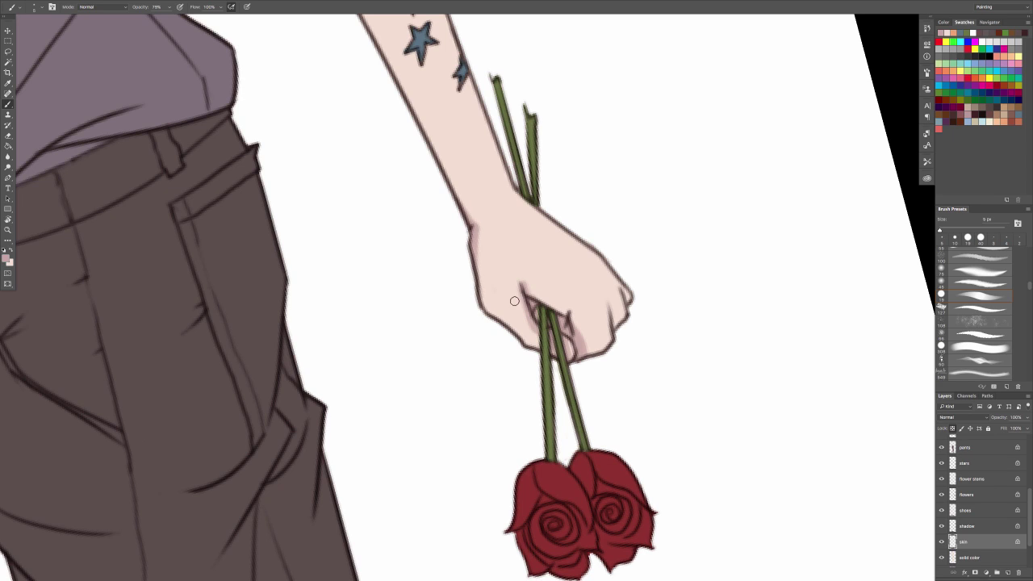
left_click_drag(627, 301, 623, 287)
left_click_drag(614, 332, 610, 309)
left_click_drag(586, 355, 603, 351)
mouse_move(534, 333)
left_mouse_down()
mouse_move(544, 353)
mouse_move(537, 348)
left_mouse_up()
key("ctrl+z")
mouse_move(507, 326)
left_mouse_down()
mouse_move(480, 302)
mouse_move(487, 250)
left_mouse_up()
left_click_drag(452, 194, 520, 517)
left_click_drag(371, 80, 474, 356)
scroll(474, 357, "up", 10)
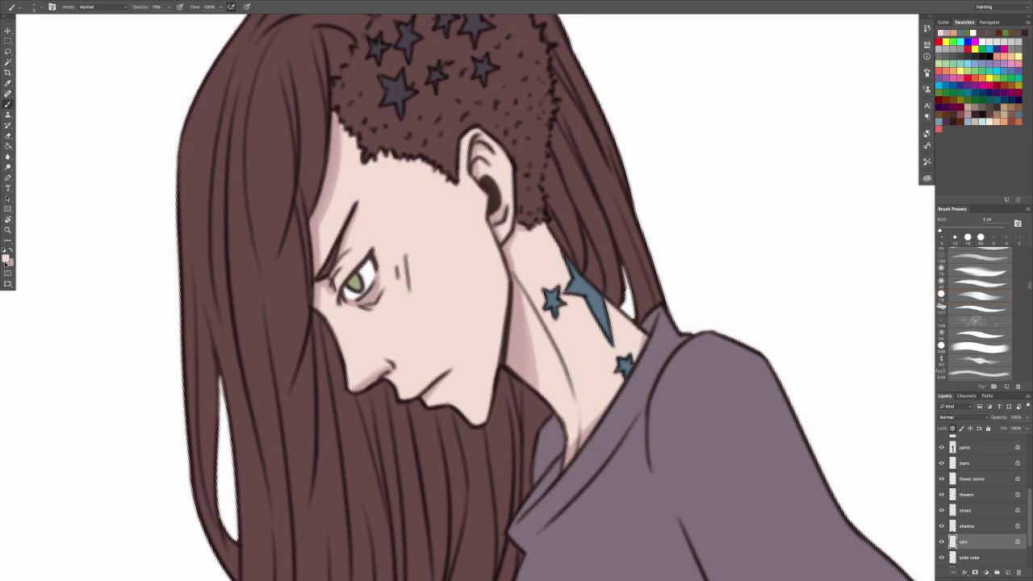
Set the foreground colour to a darker dusty pink with hue 0°, saturation 21% and brightness 73%, and return to the brush.
left_click(7, 258)
left_click(581, 485)
left_click(493, 410)
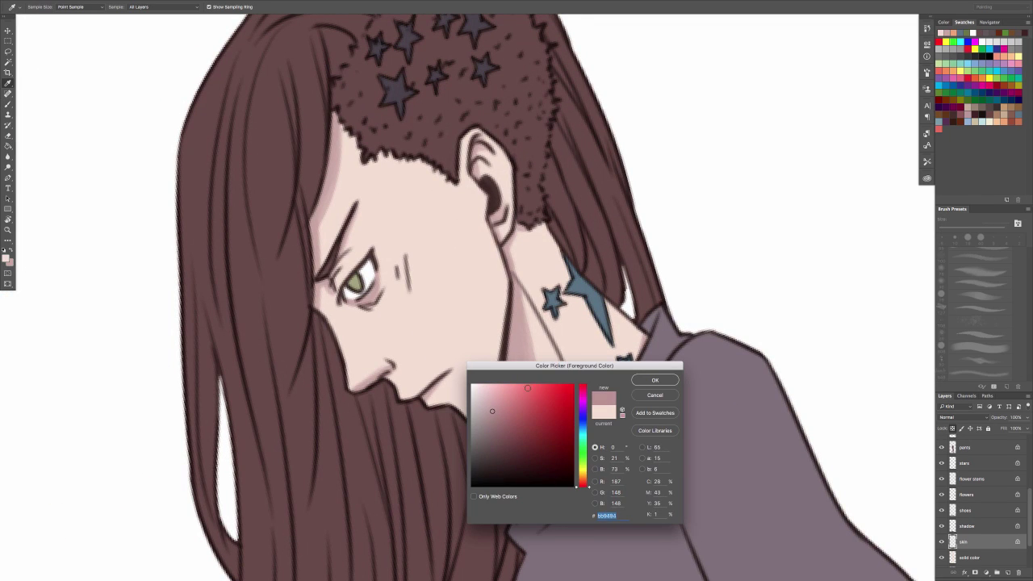
left_click(655, 380)
key("b")
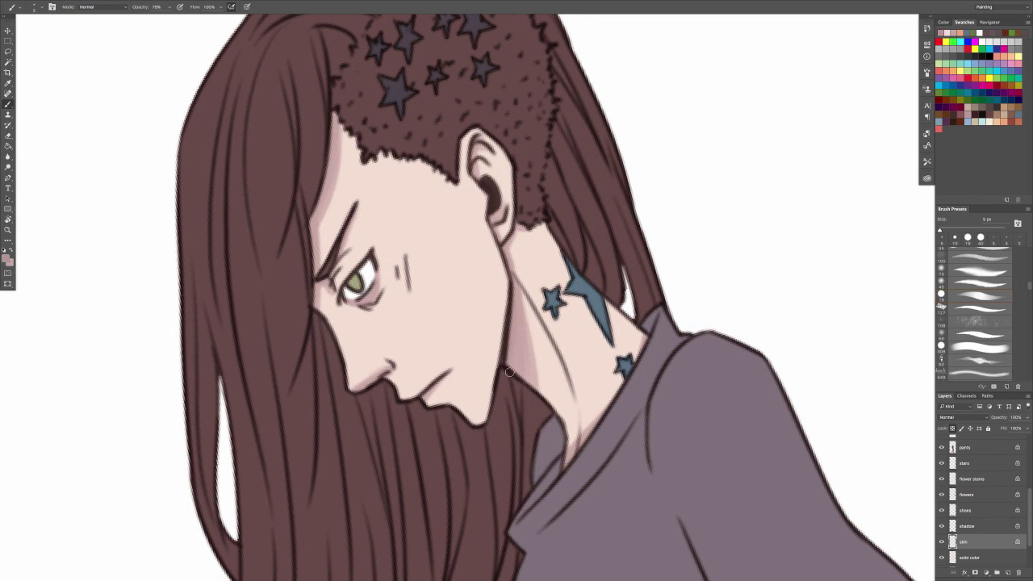
Review the whole upright figure with the solid color copy layer shown, and hide that layer again.
scroll(468, 360, "up", 2)
scroll(468, 361, "left", 3)
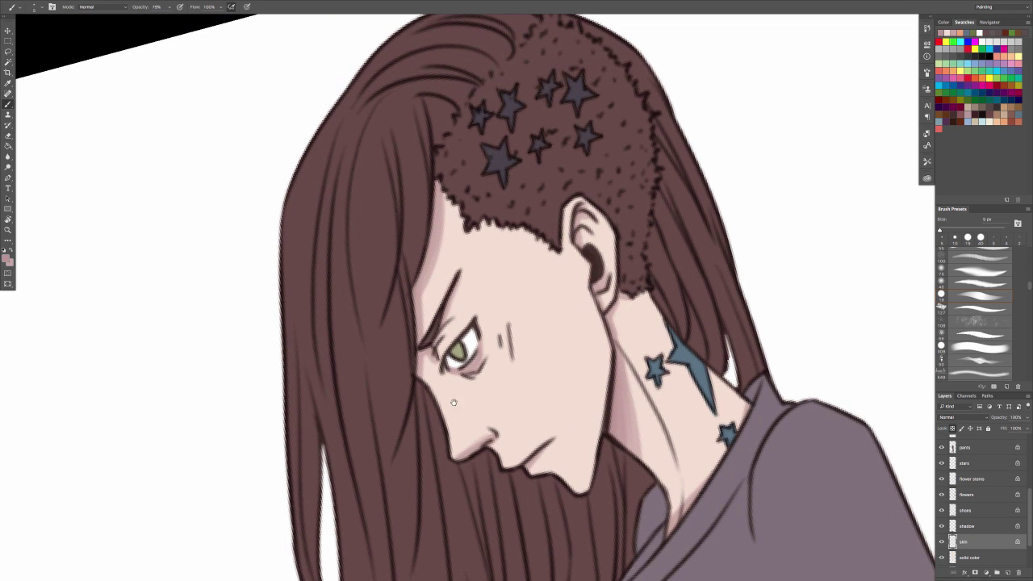
scroll(453, 402, "down", 9)
scroll(453, 402, "right", 9)
key("super+0")
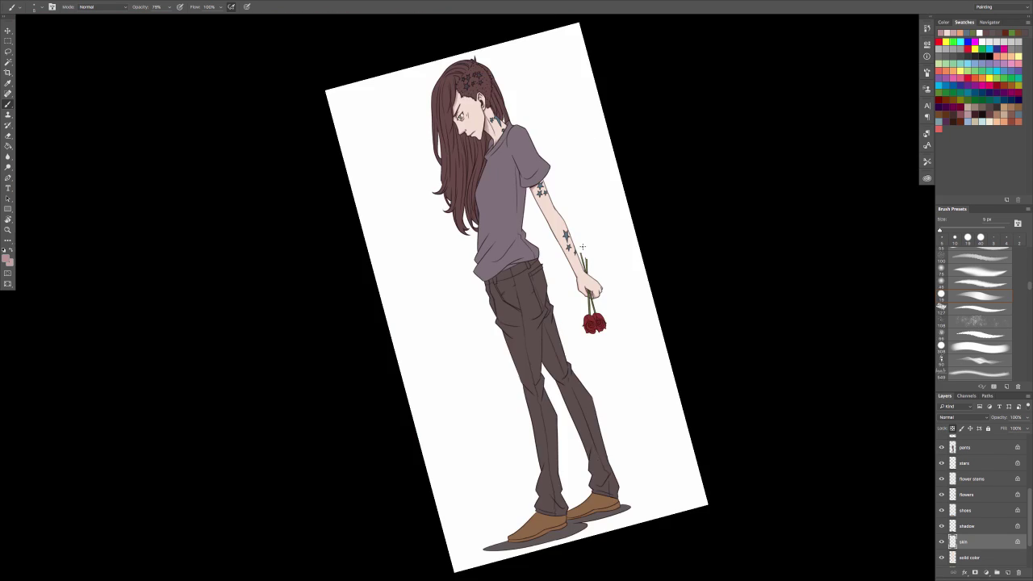
key("r")
key("Escape")
scroll(669, 399, "up", 5)
scroll(958, 454, "up", 4)
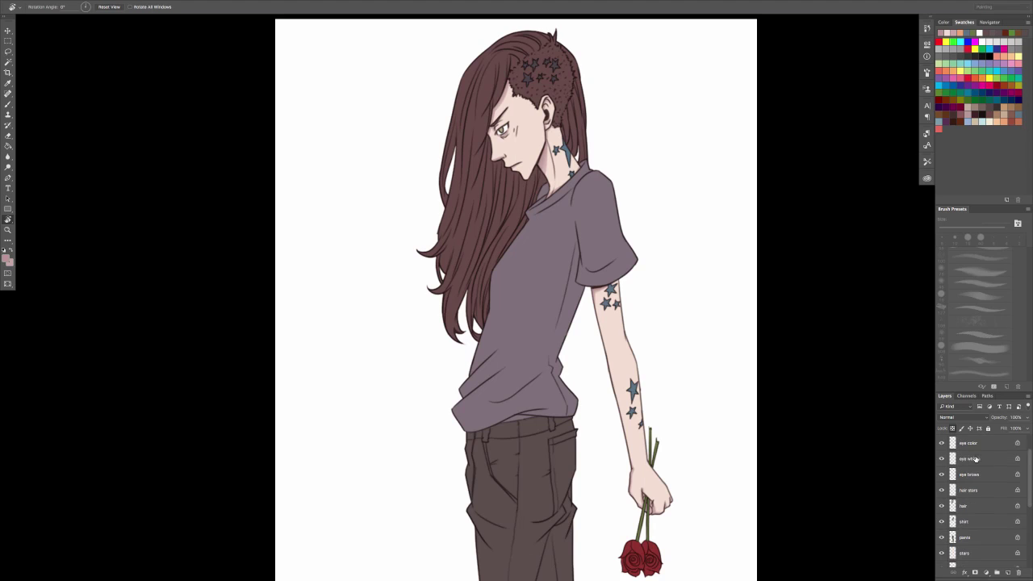
left_click(941, 442)
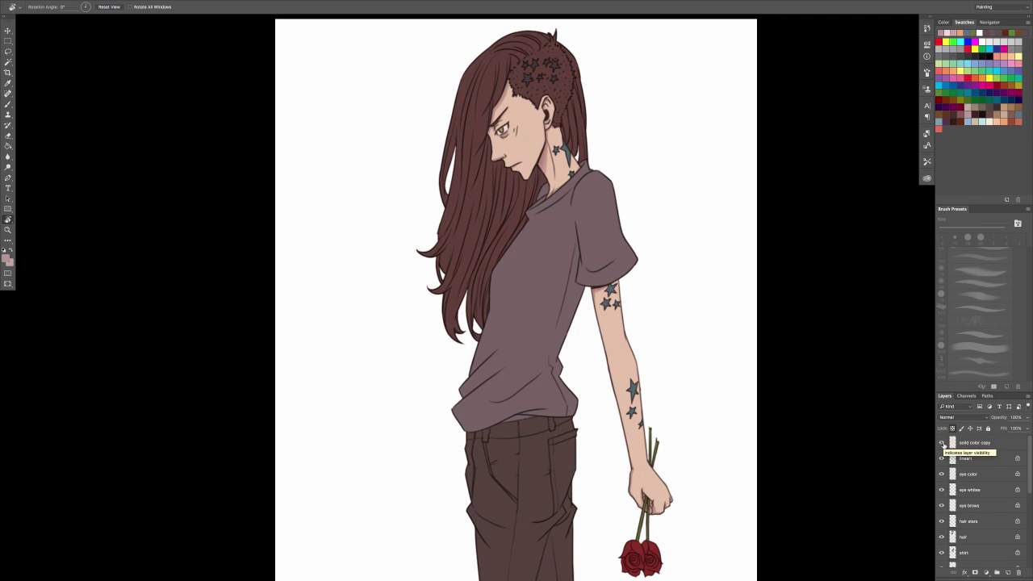
left_click(941, 442)
Make the shoes layer active and sample the brown of the shoes with the brush tool.
scroll(985, 469, "down", 5)
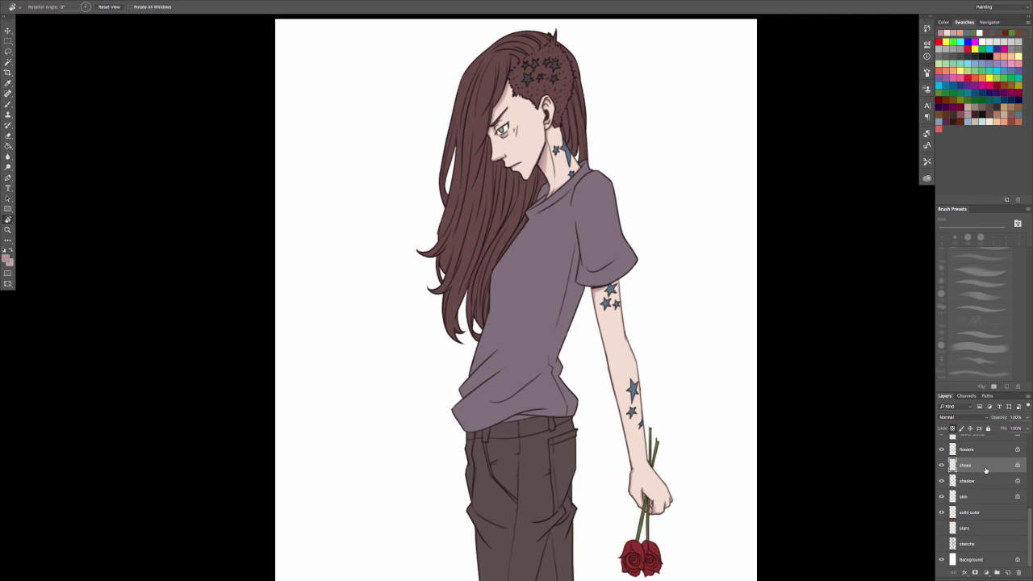
key("XF86AudioLowerVolume")
left_click_drag(638, 408, 680, 290)
left_click_drag(518, 553, 571, 429)
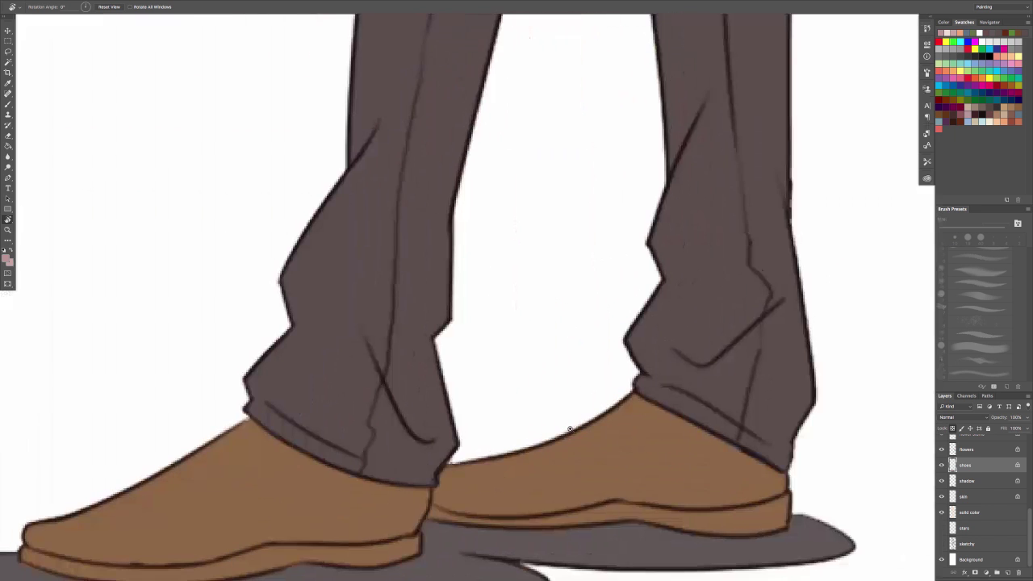
key("v")
key("b")
left_click(611, 481, "alt")
left_click_drag(548, 484, 712, 429)
Resample the shoe brown and change the foreground colour to a darker reddish brown.
left_click(12, 250)
left_click(695, 427, "alt")
left_click(6, 258)
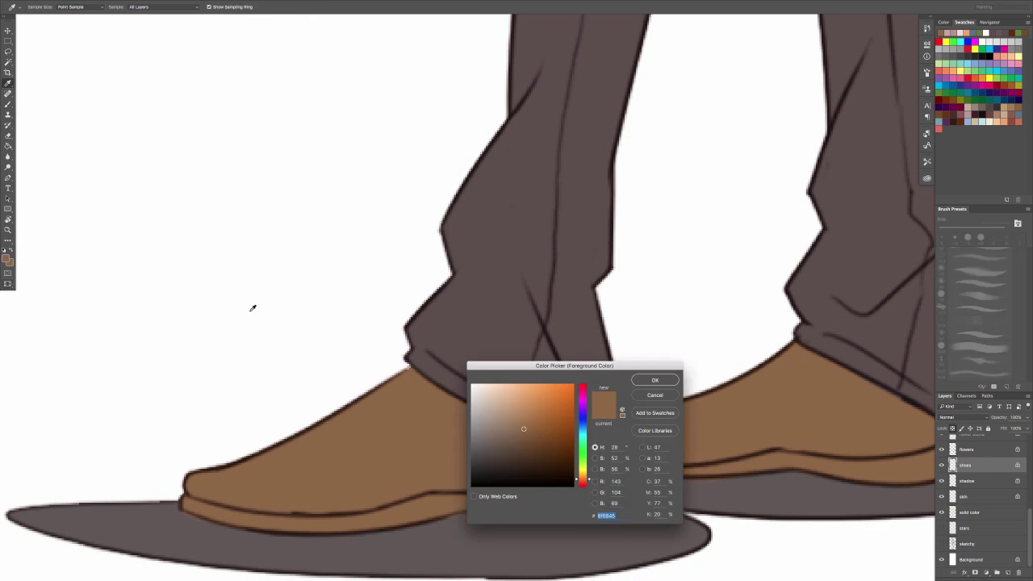
left_click(583, 482)
left_click(512, 443)
left_click(655, 380)
Brush a reddish brown shadow on the front shoe along the trouser cuff and around the heel.
key("r")
left_click_drag(387, 331, 398, 235)
mouse_move(393, 281)
left_mouse_down()
mouse_move(451, 429)
mouse_move(478, 465)
left_mouse_up()
key("x")
left_click_drag(426, 384, 464, 445)
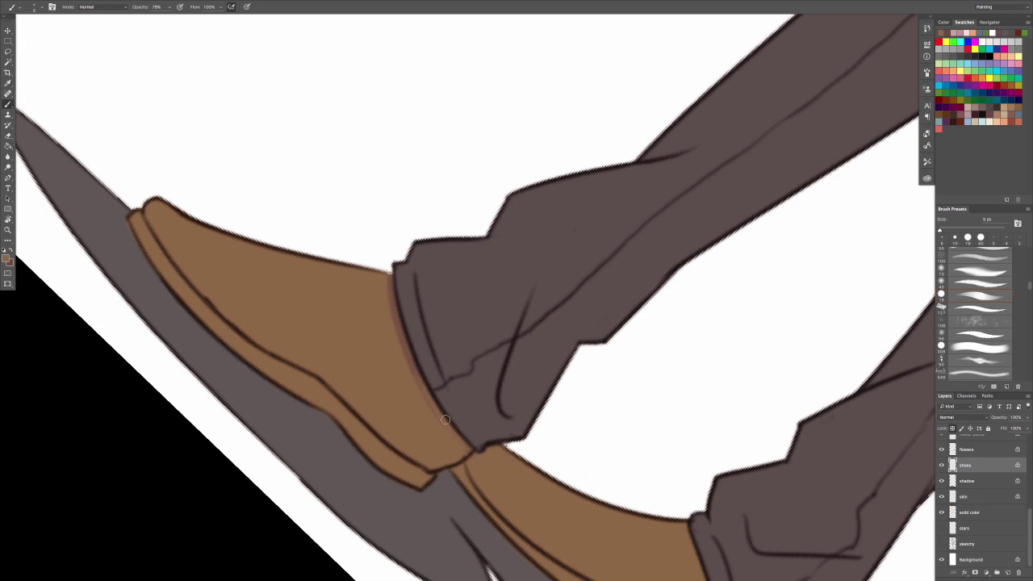
key("x")
left_click_drag(417, 373, 462, 450)
left_click_drag(424, 400, 450, 437)
Paint the full length of the front shoe's sole in the reddish brown shadow colour.
key("r")
left_click_drag(431, 200, 385, 283)
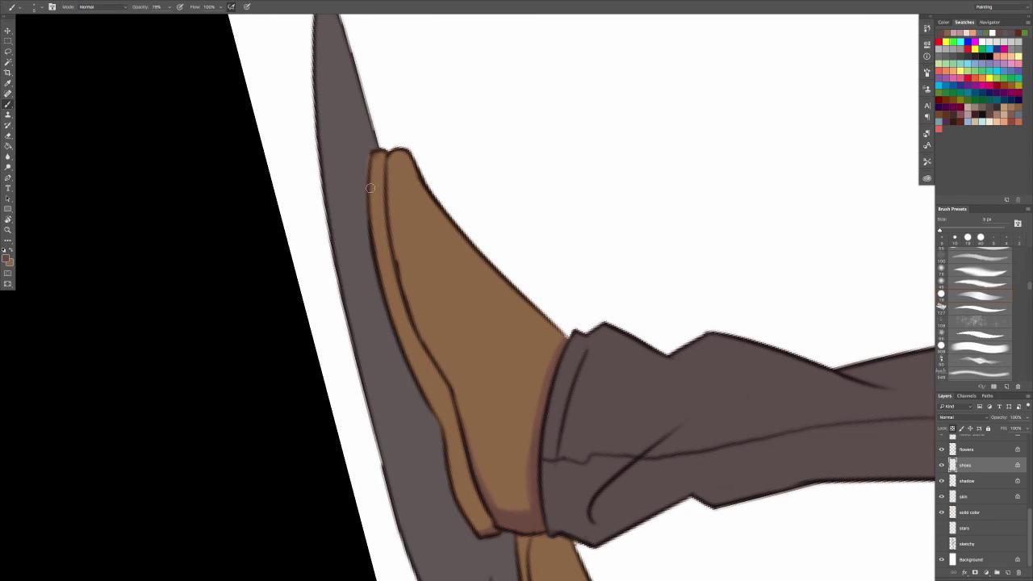
mouse_move(370, 188)
left_mouse_down()
mouse_move(419, 387)
mouse_move(456, 452)
mouse_move(448, 420)
mouse_move(485, 509)
left_mouse_up()
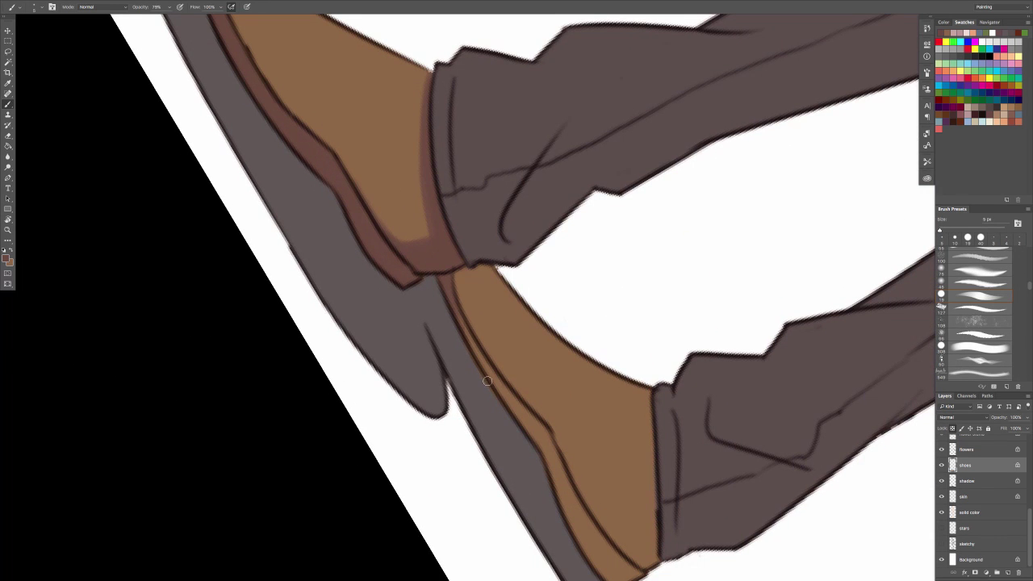
Paint the rear shoe's sole from toe to heel in the reddish brown shadow colour.
left_click_drag(465, 326, 542, 452)
left_click_drag(506, 394, 545, 451)
left_click_drag(618, 464, 606, 326)
left_click_drag(536, 318, 574, 419)
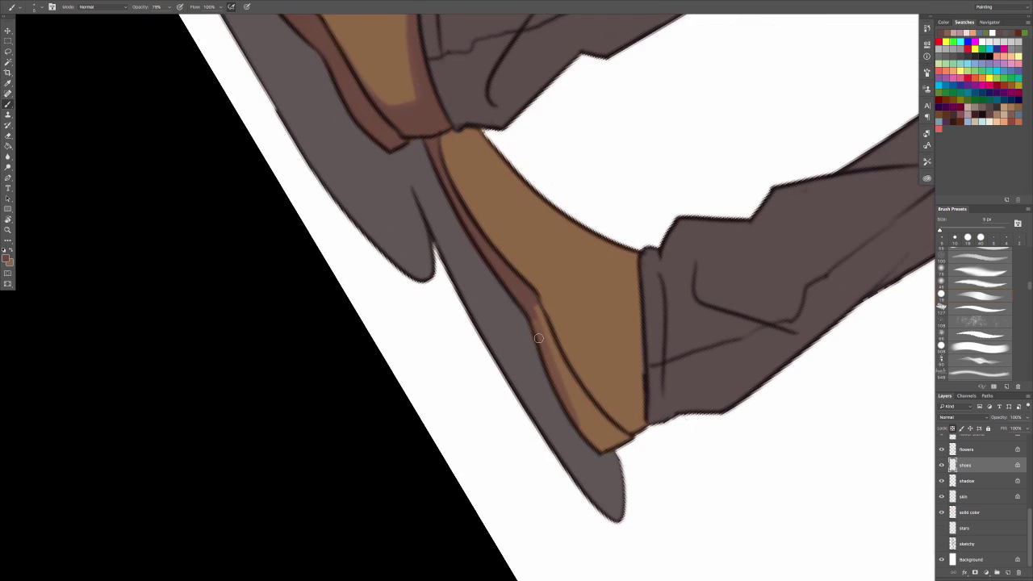
left_click_drag(538, 338, 623, 444)
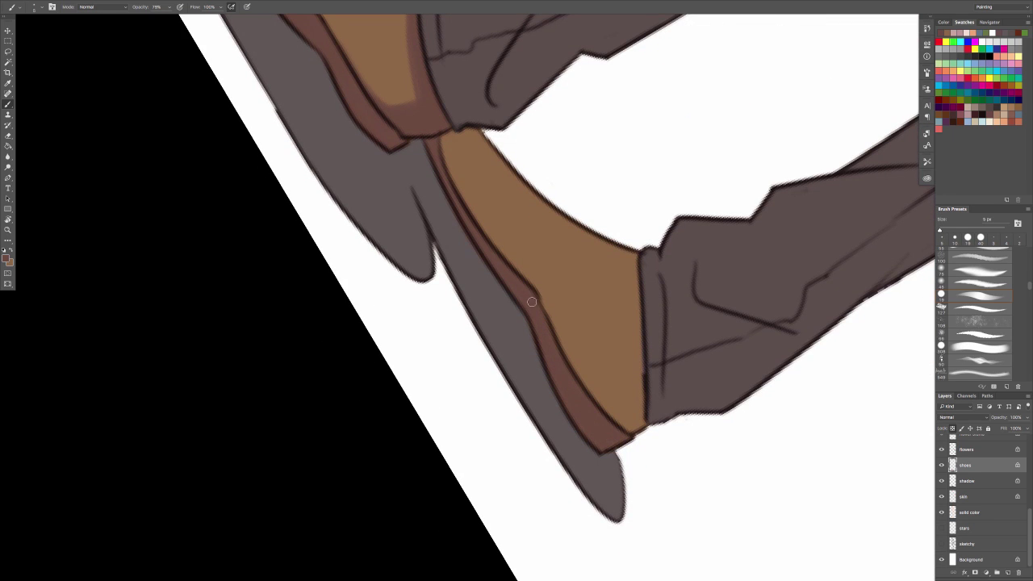
Shade the rear shoe beneath the trouser cuff with reddish brown strokes.
key("r")
left_click_drag(553, 234, 479, 231)
mouse_move(561, 179)
left_mouse_down()
mouse_move(417, 368)
mouse_move(551, 450)
left_mouse_up()
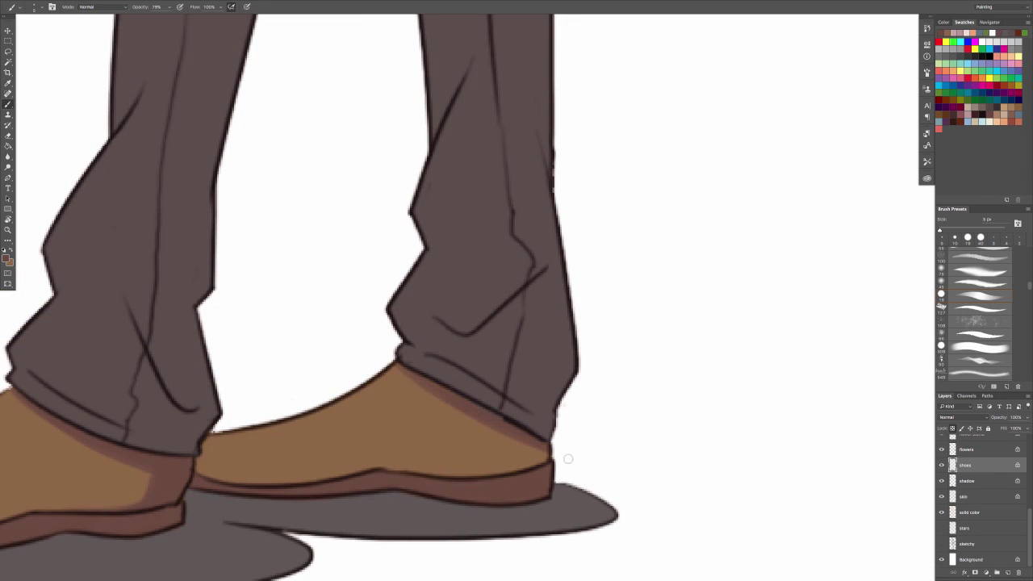
left_click_drag(393, 369, 482, 413)
mouse_move(543, 452)
left_mouse_down()
mouse_move(518, 452)
mouse_move(675, 404)
left_mouse_up()
left_click_drag(420, 382, 564, 367)
Change the foreground colour to a pale beige for highlighting the toe of the front shoe.
key("x")
left_click(5, 258)
left_click_drag(589, 481, 589, 474)
left_click_drag(495, 413, 486, 402)
left_click_drag(589, 475, 589, 478)
key("Return")
left_click_drag(395, 385, 397, 387)
left_click_drag(92, 406, 306, 442)
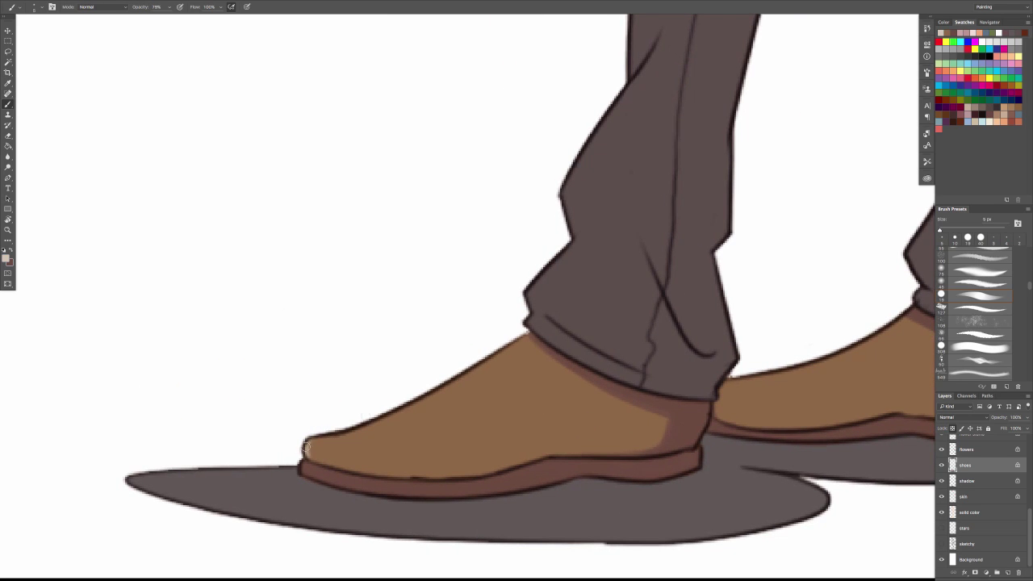
Make the flowers layer active, sample the rose red, and set the foreground colour to a muted dark plum (#5c494e).
key("ctrl+0")
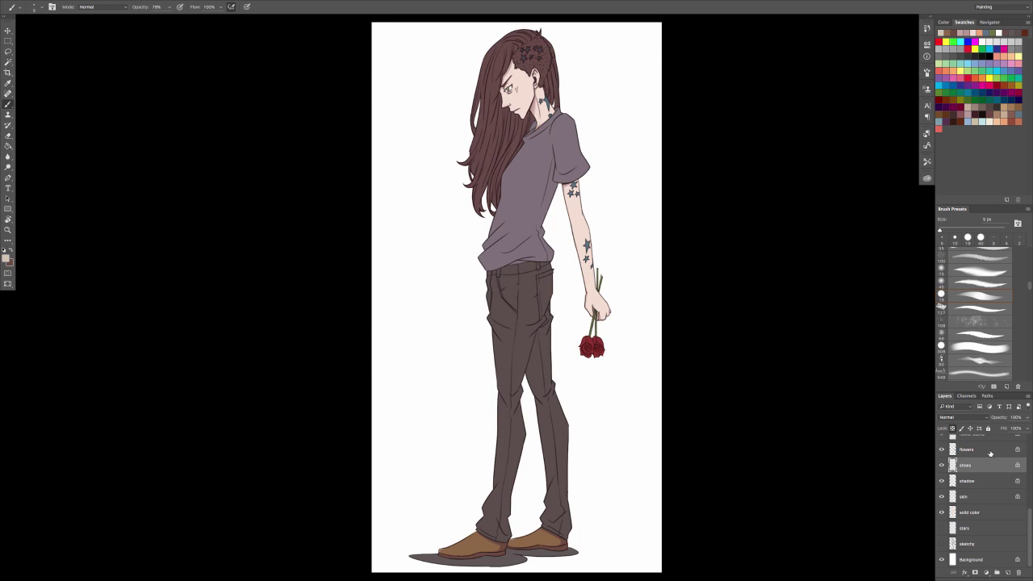
left_click(990, 453)
left_click_drag(590, 342, 694, 313)
left_click(557, 346, "alt")
left_click(6, 258)
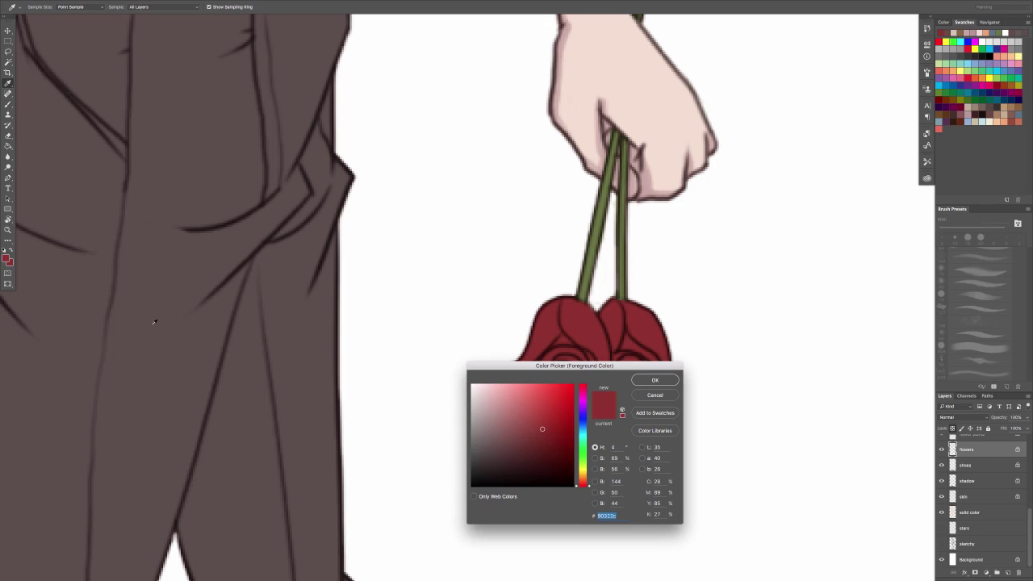
left_click_drag(506, 449, 502, 445)
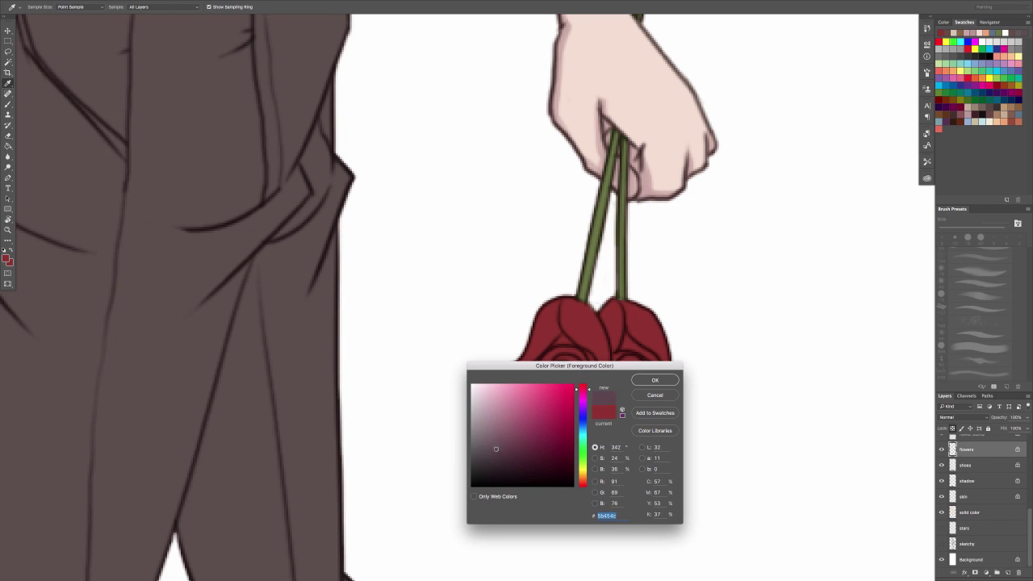
left_click(654, 380)
key("b")
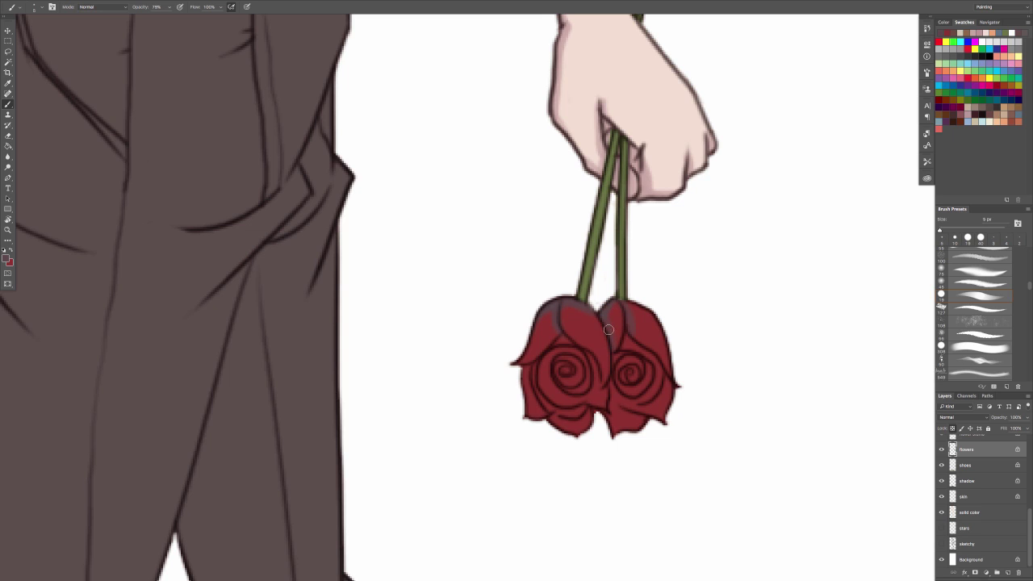
scroll(602, 321, "down", 2)
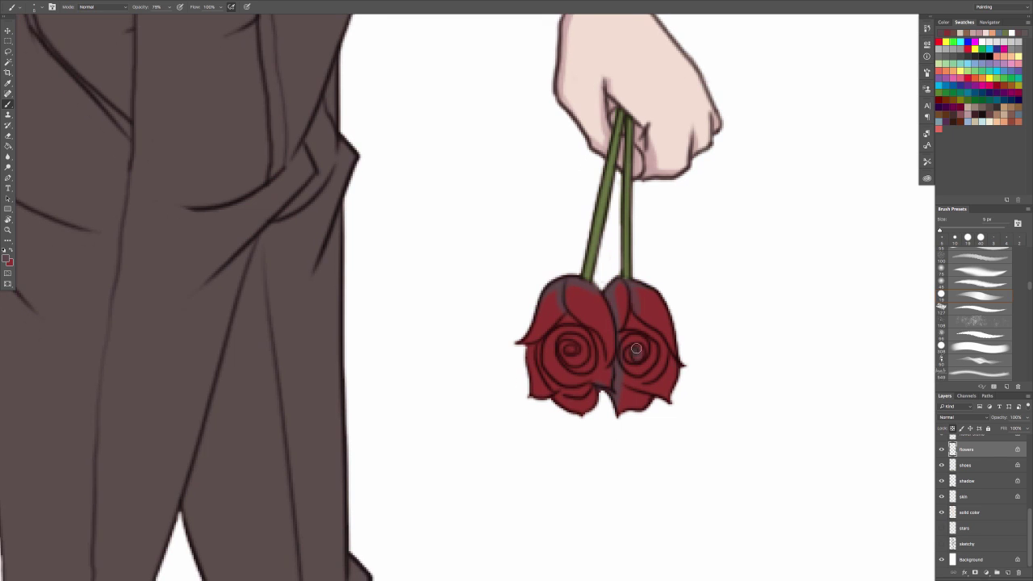
scroll(637, 355, "right", 2)
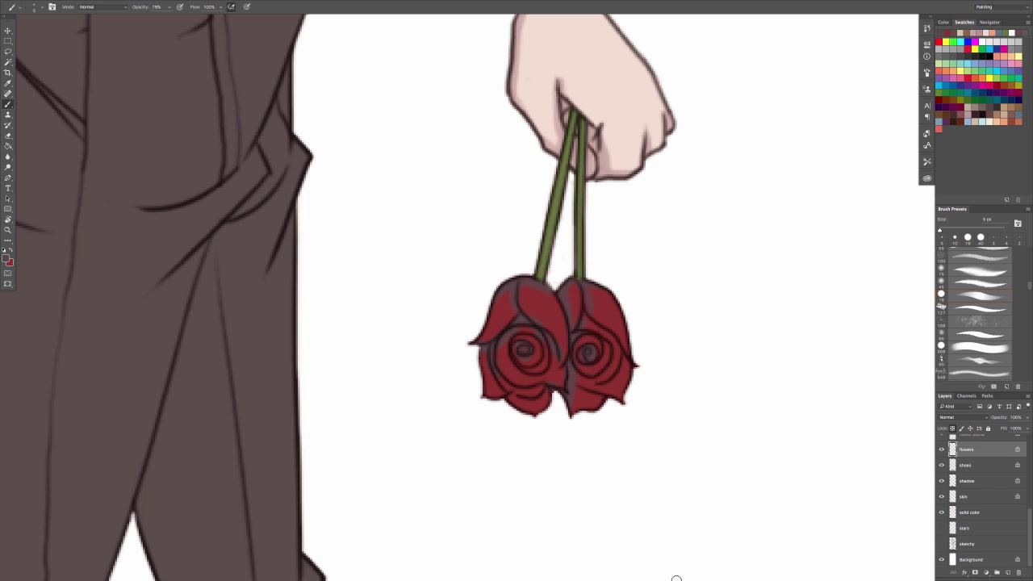
left_click(7, 259)
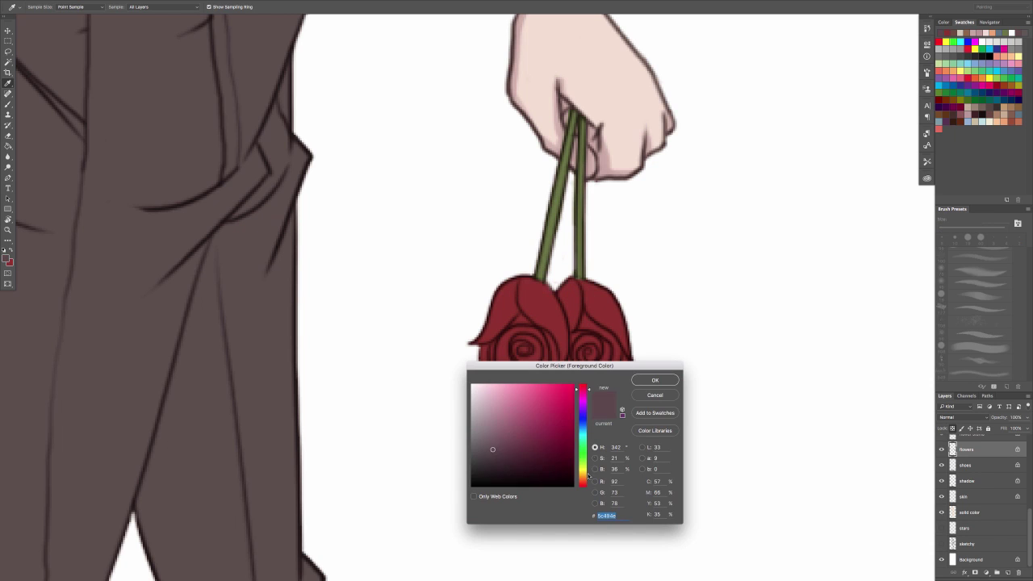
left_click(582, 476)
left_click(487, 468)
left_click(581, 483)
left_click(482, 464)
left_click(655, 380)
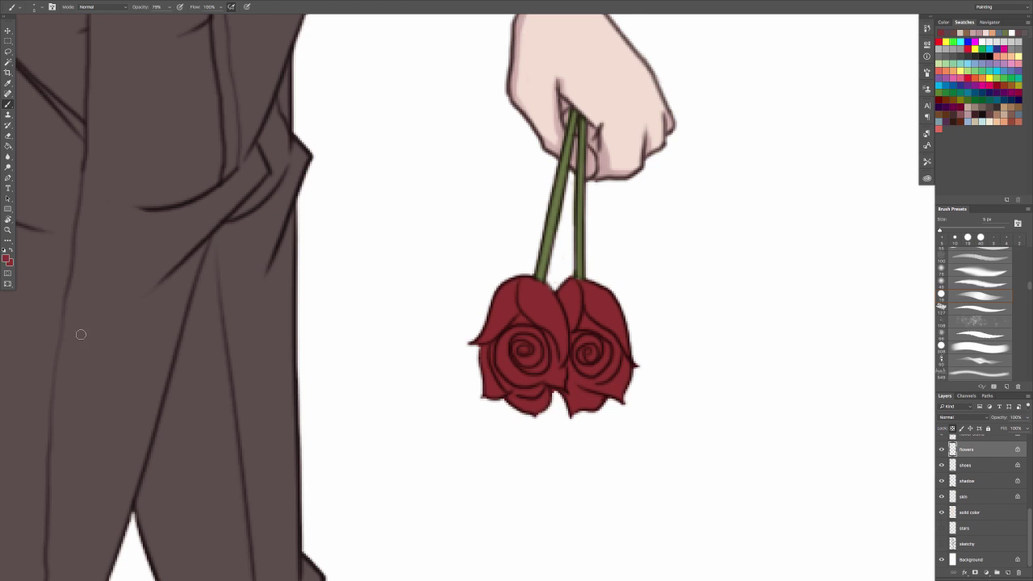
Set the foreground colour to a dark reddish brown and shade the roses' petals and inner folds.
left_click(7, 259)
left_click(582, 482)
left_click(519, 436)
left_click(526, 449)
left_click(654, 380)
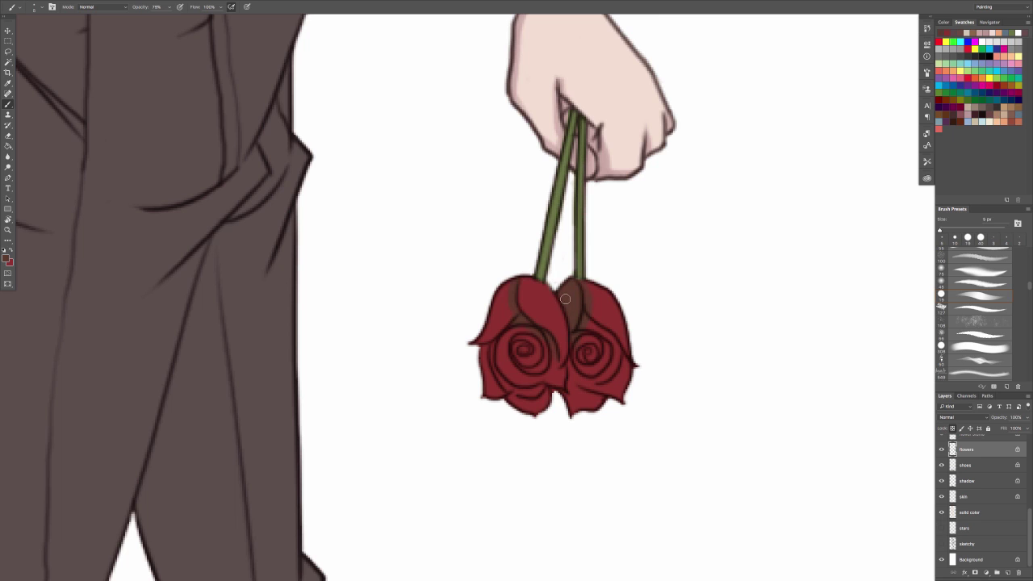
left_click_drag(539, 357, 547, 310)
left_click_drag(530, 302, 530, 312)
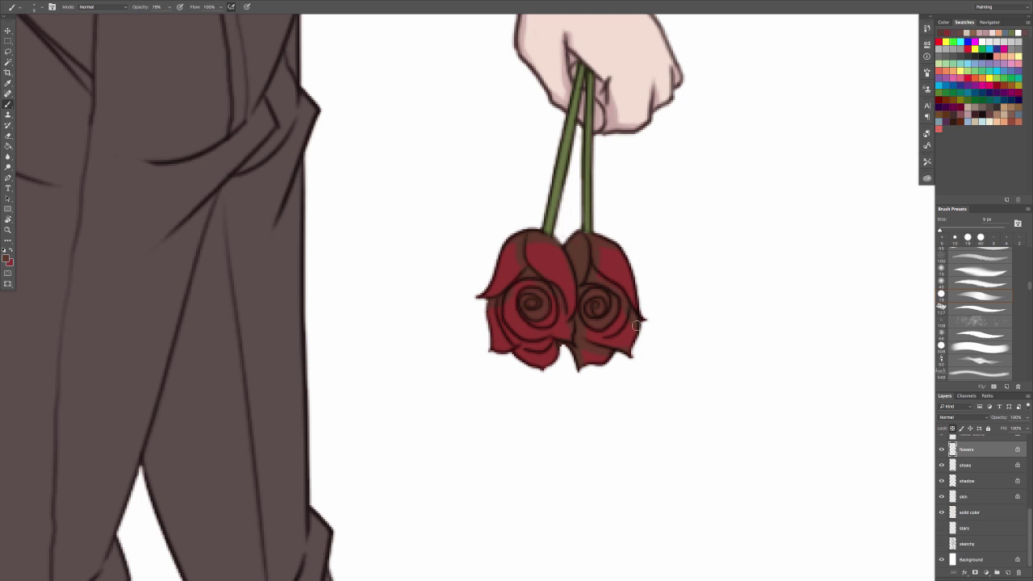
Set the foreground colour to a pale beige and paint thin highlights along the outer edges of the rose petals.
left_click(6, 259)
left_click(581, 477)
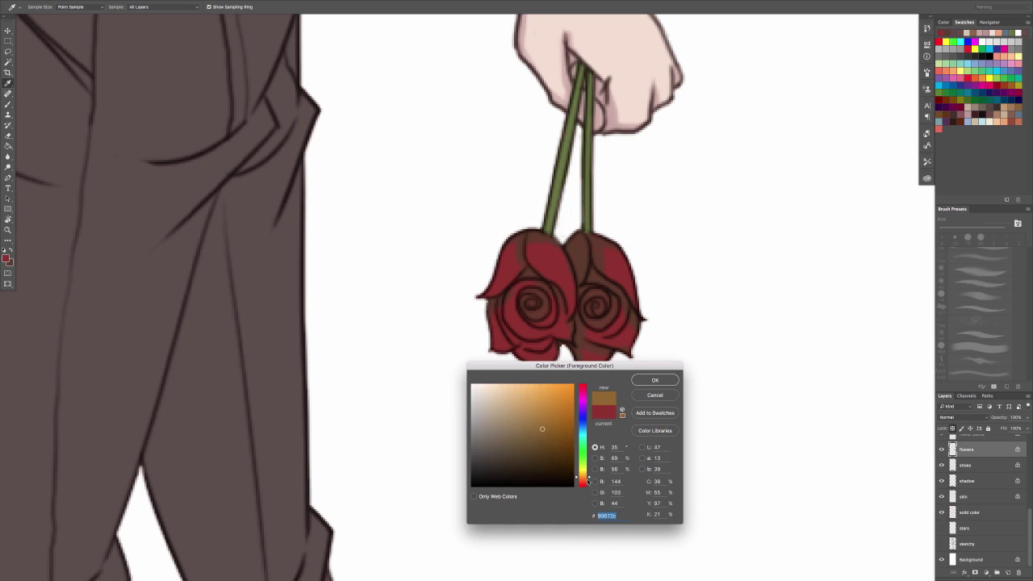
left_click(487, 397)
left_click(654, 379)
mouse_move(505, 247)
left_mouse_down()
mouse_move(481, 297)
mouse_move(493, 351)
left_mouse_up()
key("super+z")
mouse_move(516, 355)
left_mouse_down()
mouse_move(548, 369)
mouse_move(611, 358)
left_mouse_up()
key("super+z")
mouse_move(620, 251)
left_mouse_down()
mouse_move(642, 311)
mouse_move(627, 355)
mouse_move(608, 360)
mouse_move(653, 339)
mouse_move(701, 367)
left_mouse_up()
Adjust the hue and saturation of the flowers layer to turn the roses a more vivid crimson.
key("ctrl+0")
key("super+u")
left_click_drag(752, 323, 746, 303)
left_click_drag(751, 282, 752, 323)
left_click(839, 241)
Make the flower stems layer active, sample the stem green, and set the foreground colour to a darker green.
scroll(975, 539, "up", 5)
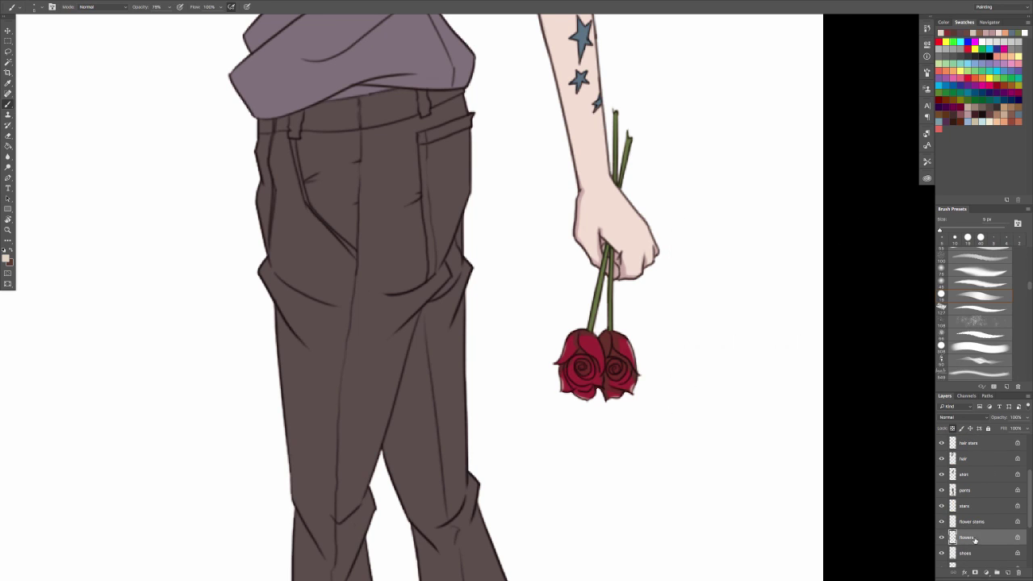
left_click(975, 525)
left_click_drag(667, 244, 708, 244)
left_click(522, 355, "alt")
left_click(11, 250)
left_click(519, 369, "alt")
left_click(6, 258)
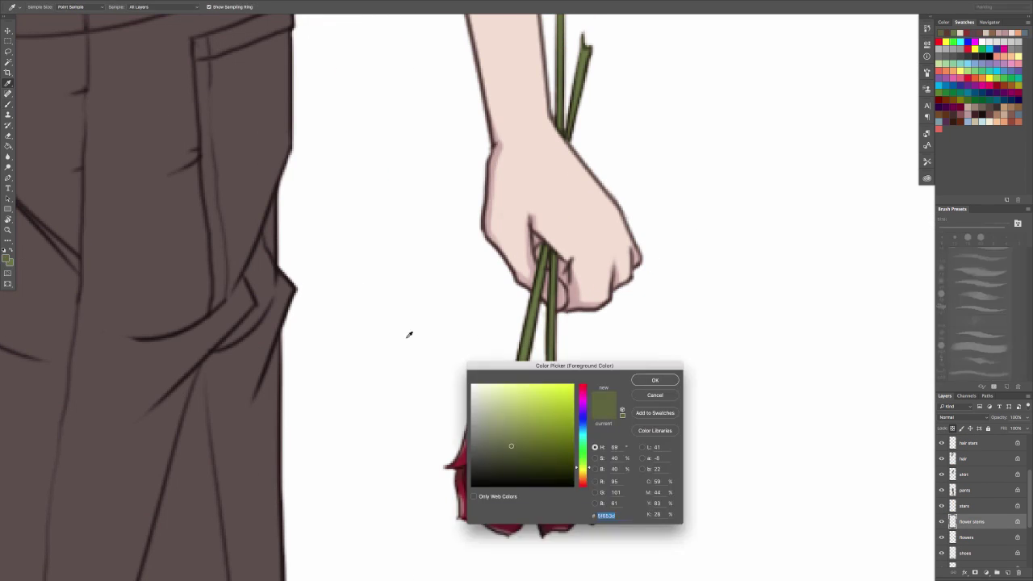
left_click_drag(588, 466, 588, 459)
left_click(506, 458)
left_click(654, 380)
Shade the flower stems above the wrist and below the fingers in the darker green.
left_click_drag(547, 248, 555, 269)
mouse_move(559, 120)
left_mouse_down()
mouse_move(566, 139)
mouse_move(550, 205)
left_mouse_up()
mouse_move(550, 297)
left_mouse_down()
mouse_move(545, 433)
mouse_move(518, 387)
mouse_move(513, 447)
left_mouse_up()
right_click(517, 309)
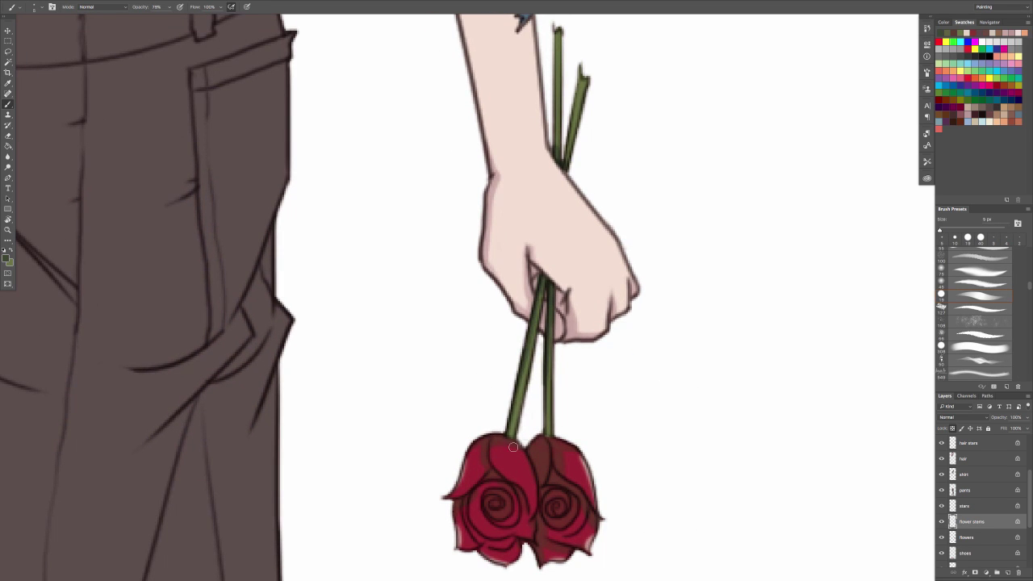
left_click_drag(603, 340, 590, 446)
Make the stars layer active, sample the tattoo blue, and set the foreground colour to a darker, muted blue.
left_click(966, 506)
left_click_drag(654, 283, 698, 517)
left_click_drag(597, 153, 642, 524)
left_click(519, 337, "alt")
left_click(11, 250)
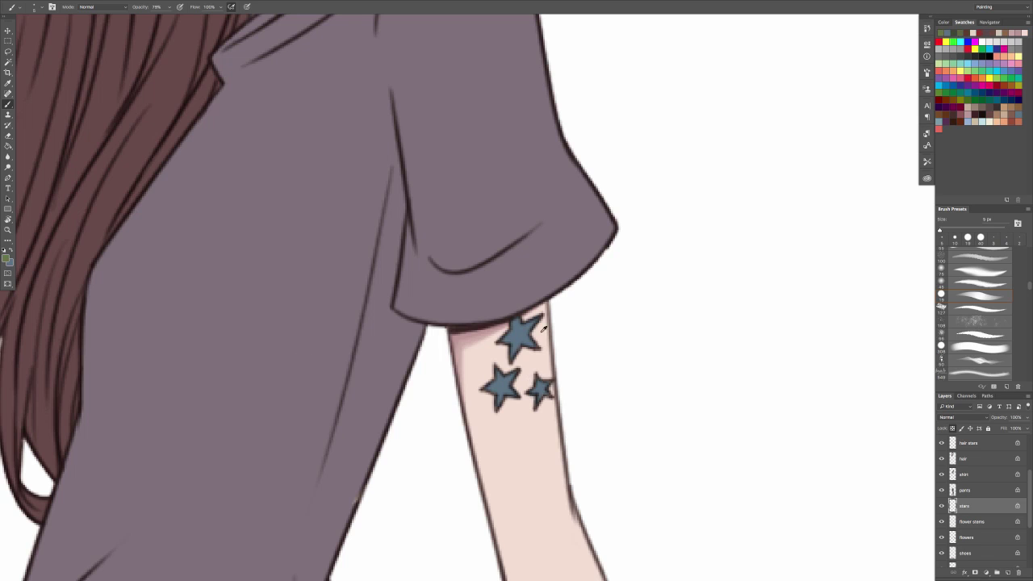
left_click(520, 335, "alt")
left_click(7, 260)
left_click(493, 438)
key("Return")
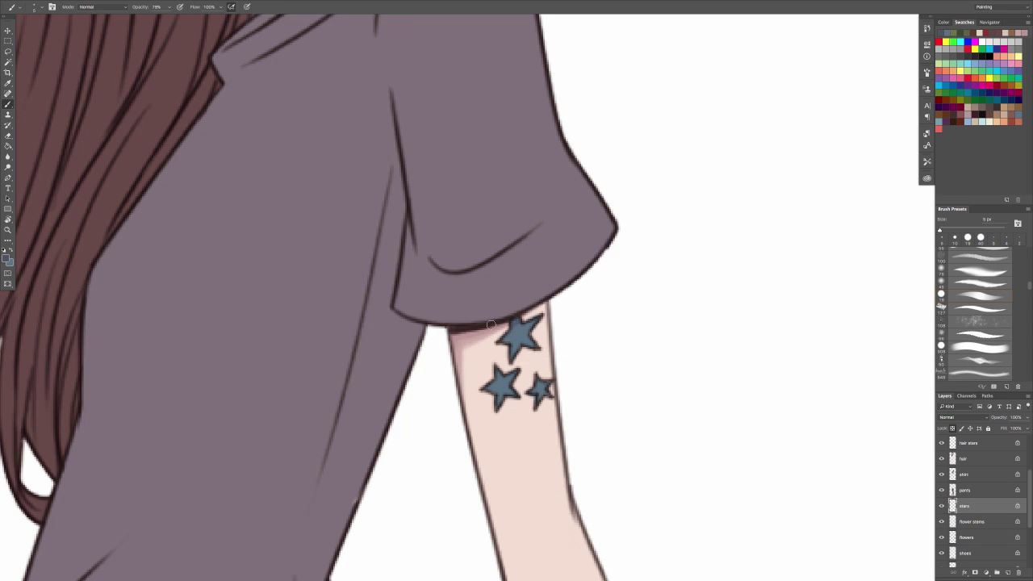
Shade the star tattoos on the arm and neck in the muted dark blue.
left_click_drag(500, 309, 540, 561)
left_click_drag(452, 274, 497, 529)
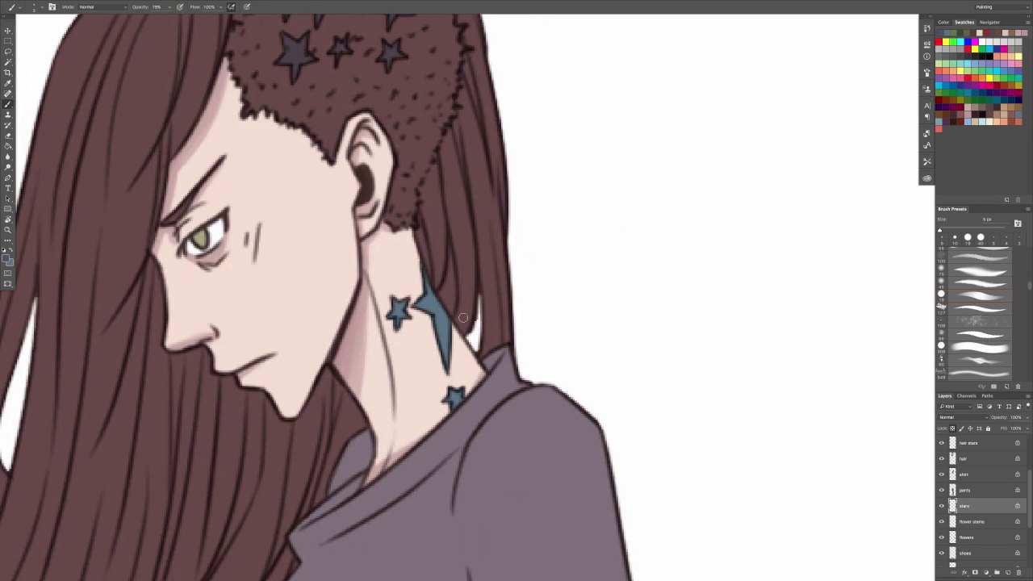
left_click_drag(430, 380, 355, 64)
left_click_drag(460, 517, 387, 105)
left_click_drag(415, 383, 409, 267)
Make the pants layer active, sample the trouser brown, and set the foreground colour to a darker plum shadow tone.
left_click(966, 491)
left_click_drag(242, 452, 756, 403)
left_click(578, 392, "alt")
left_click(11, 250)
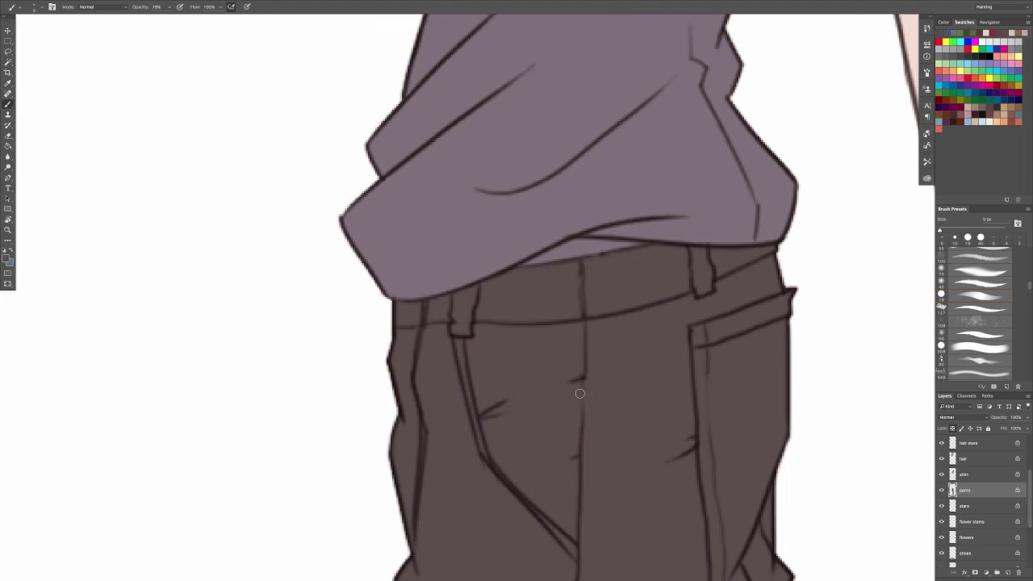
left_click(579, 392, "alt")
left_click(7, 259)
key("Return")
key("b")
Shade the front of the trouser waistband beneath the shirt hem in the dark plum.
key("r")
mouse_move(466, 269)
left_mouse_down()
mouse_move(604, 283)
mouse_move(570, 244)
left_mouse_up()
mouse_move(526, 176)
left_mouse_down()
mouse_move(549, 322)
mouse_move(565, 328)
left_mouse_up()
key("ctrl+z")
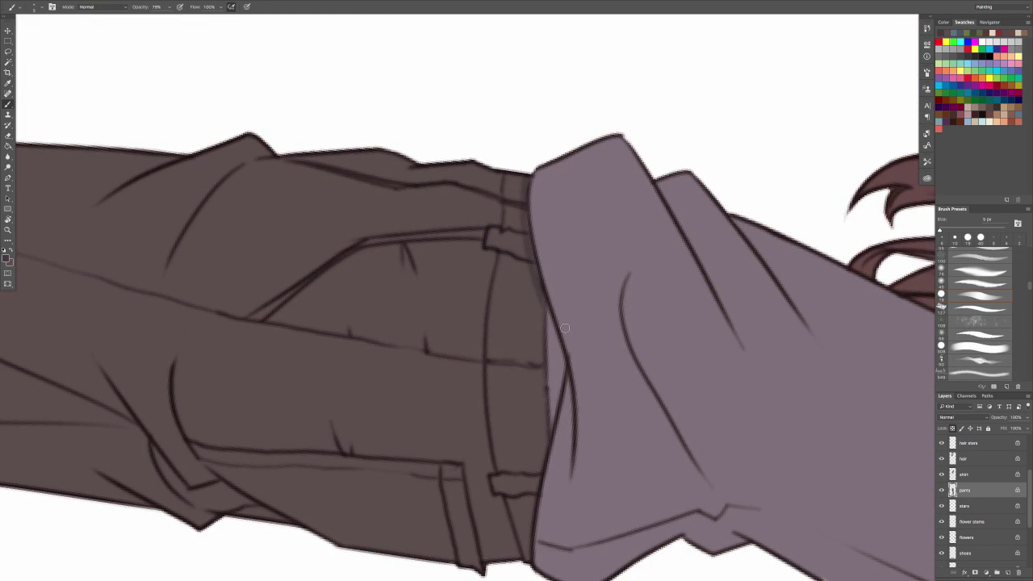
left_click_drag(521, 191, 525, 257)
key("r")
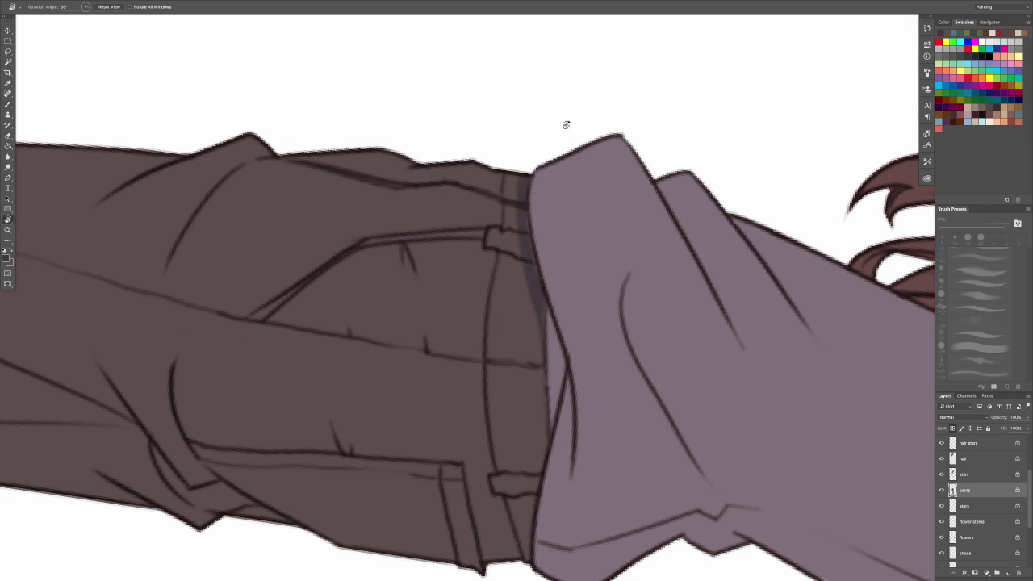
mouse_move(555, 420)
left_mouse_down()
mouse_move(549, 136)
mouse_move(537, 136)
left_mouse_up()
key("space")
Extend the dark plum shadow along the shirt hem toward the back of the waistband.
left_click_drag(539, 139, 465, 268)
mouse_move(470, 299)
left_mouse_down()
mouse_move(539, 176)
mouse_move(434, 379)
left_mouse_up()
key("r")
mouse_move(478, 213)
left_mouse_down()
mouse_move(541, 219)
mouse_move(564, 402)
left_mouse_up()
key("space")
left_click_drag(529, 225, 392, 376)
left_click_drag(483, 203, 469, 248)
Clean up the shirt layer's edge along the hem with the Eraser and make the pants layer active again.
left_click(988, 482)
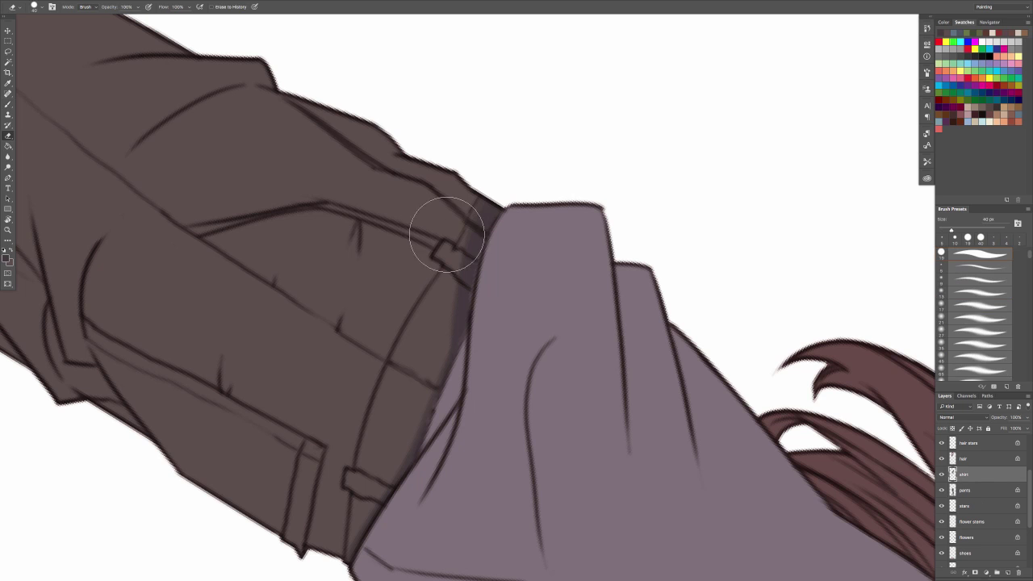
key("r")
mouse_move(454, 341)
left_mouse_down()
mouse_move(442, 312)
mouse_move(433, 166)
left_mouse_up()
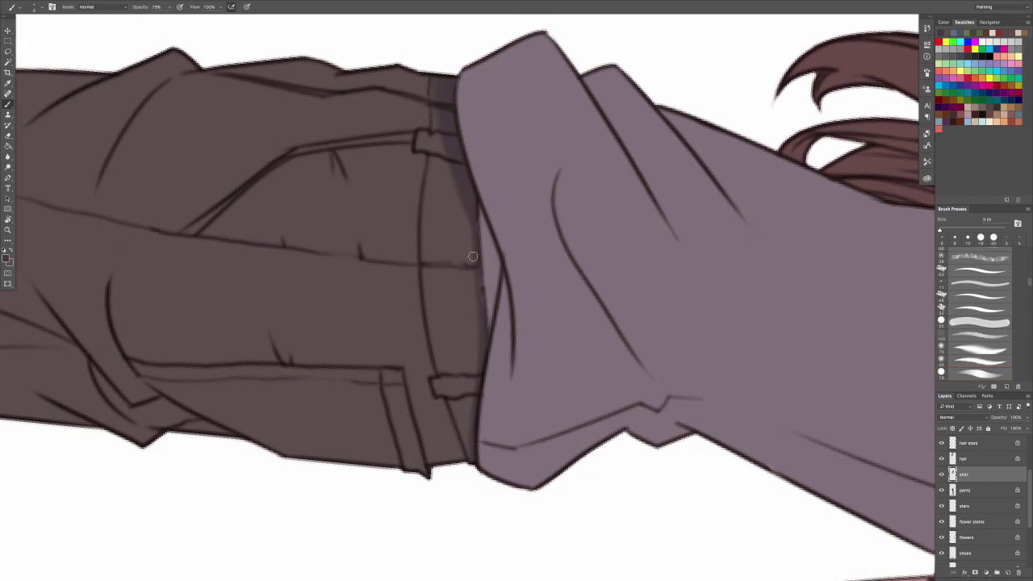
key("e")
left_click_drag(473, 255, 470, 258)
key("b")
left_click(988, 494)
left_click(991, 478)
key("slash")
left_click(997, 492)
Shade the folds along the front edge of the thigh in dark plum.
key("r")
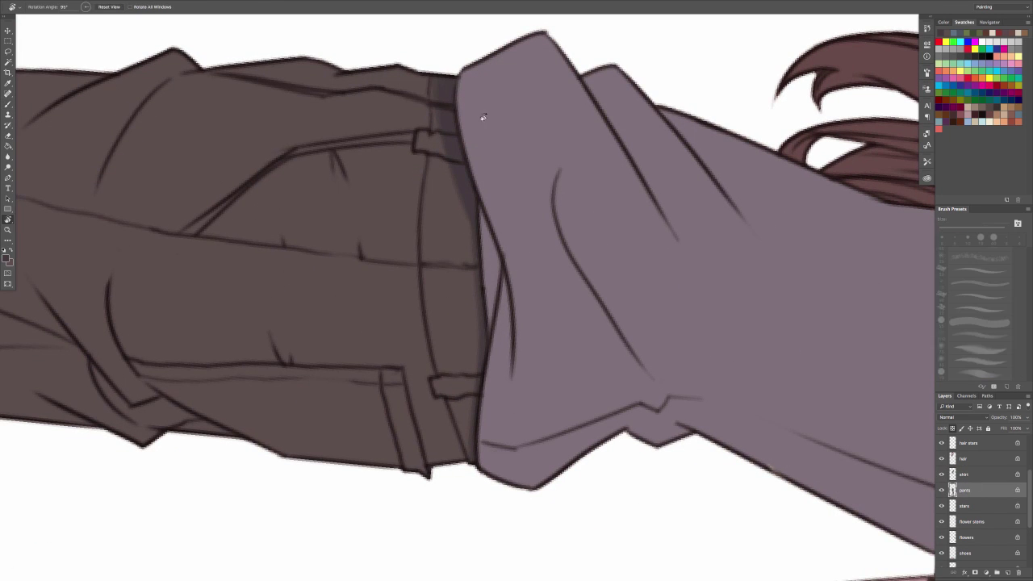
left_click_drag(482, 115, 287, 303)
key("b")
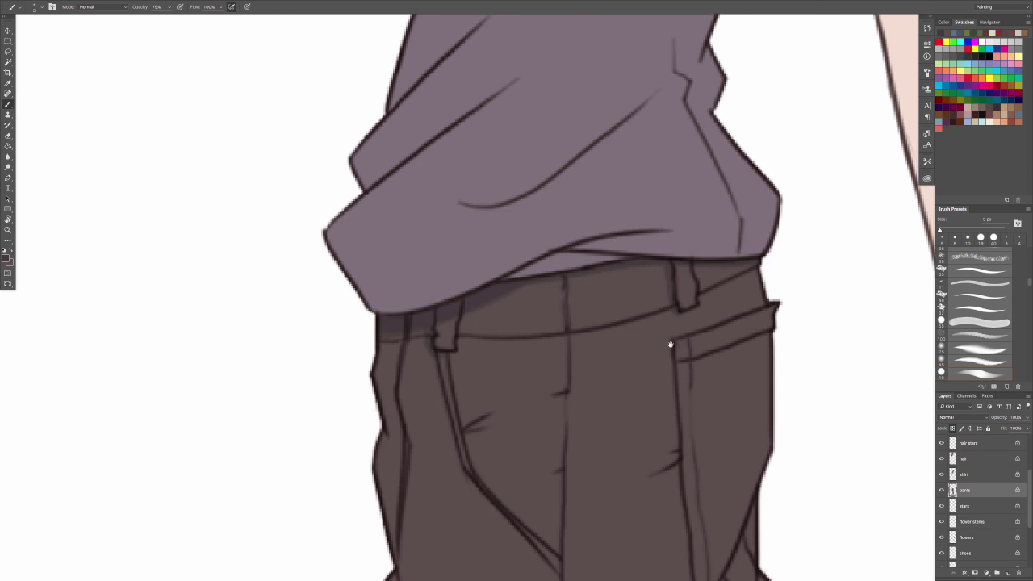
scroll(666, 250, "right", 3)
scroll(665, 250, "down", 1)
scroll(643, 262, "left", 4)
scroll(643, 262, "down", 3)
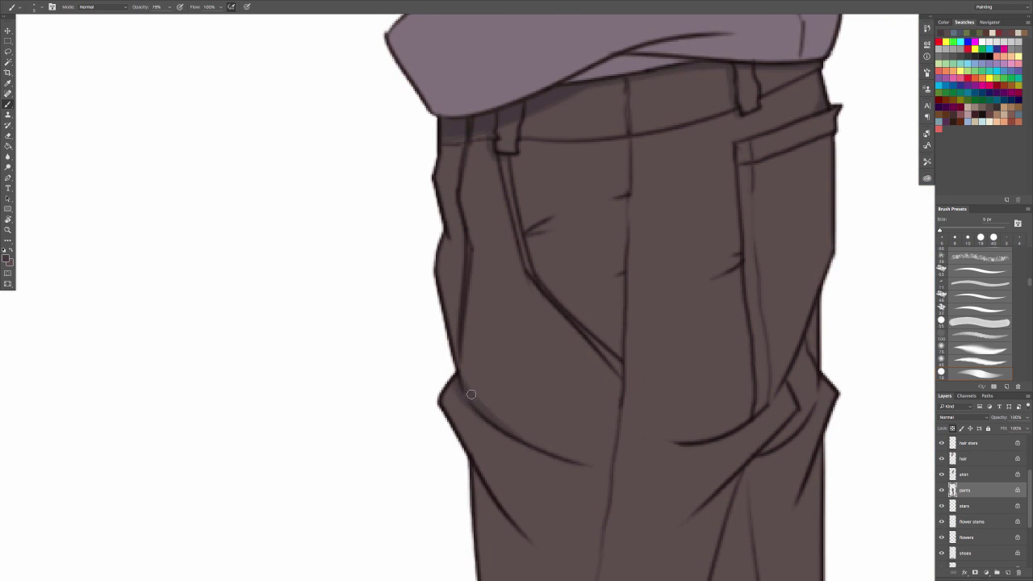
scroll(421, 322, "down", 3)
scroll(421, 322, "right", 2)
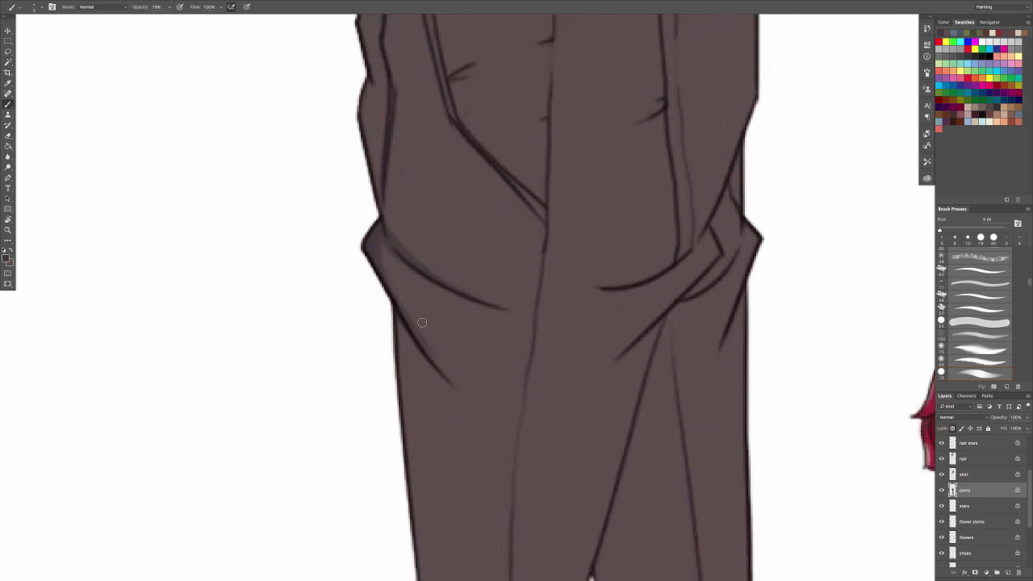
Shade beneath the belt loops, the crease beside the front pocket, and along the pocket's seam.
scroll(465, 374, "up", 5)
scroll(465, 373, "left", 2)
scroll(484, 339, "right", 4)
scroll(552, 247, "up", 1)
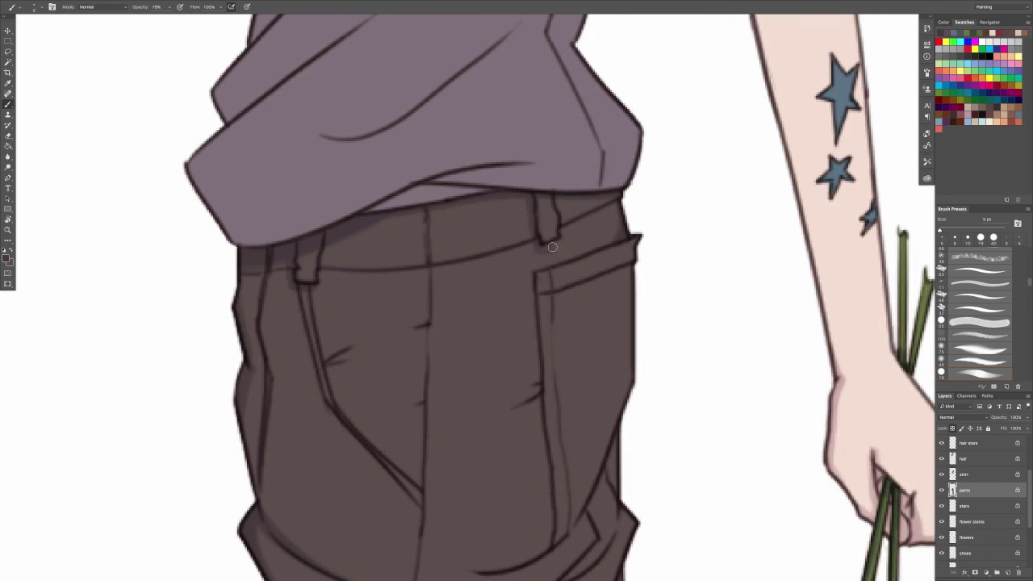
scroll(552, 246, "down", 1)
scroll(552, 246, "right", 1)
mouse_move(497, 430)
left_mouse_down()
mouse_move(470, 261)
mouse_move(565, 406)
left_mouse_up()
left_click_drag(377, 247, 409, 234)
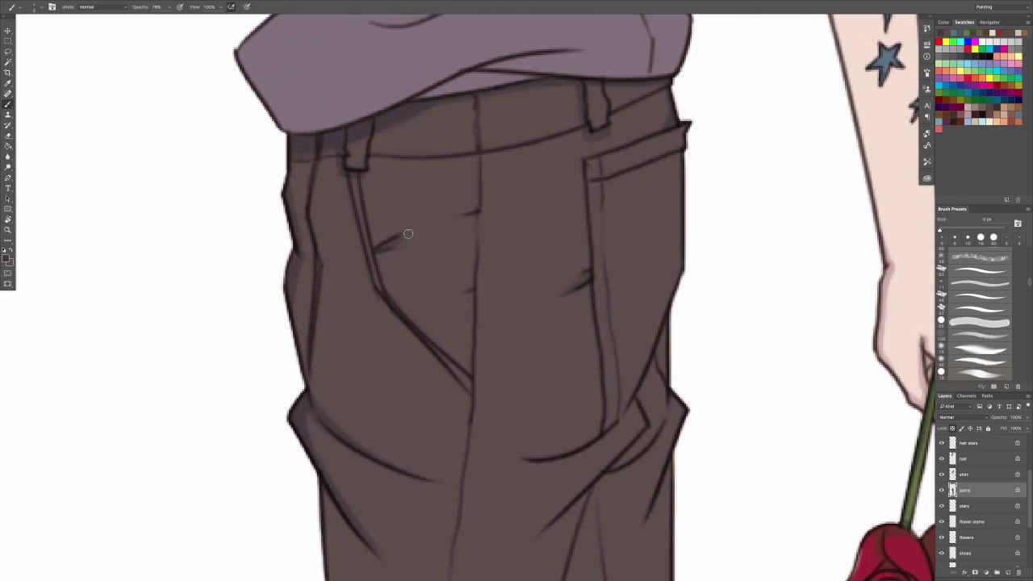
mouse_move(365, 183)
left_mouse_down()
mouse_move(371, 240)
mouse_move(449, 356)
left_mouse_up()
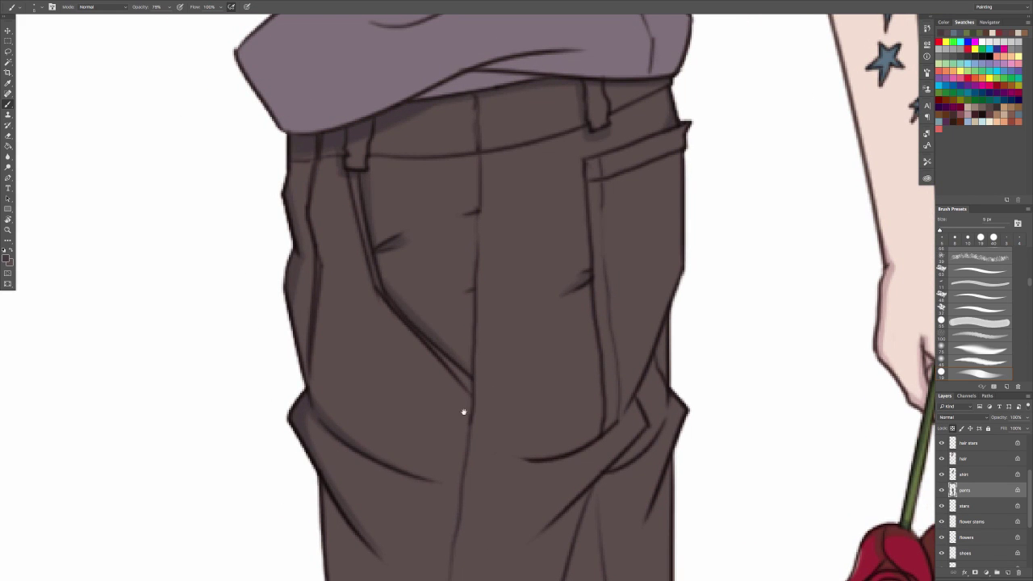
Shade the rear leg along the inner edge where the front leg overlaps it, and the crease behind the front knee.
left_click_drag(464, 412, 570, 129)
left_click_drag(557, 493, 365, 151)
mouse_move(402, 313)
left_mouse_down()
mouse_move(372, 376)
mouse_move(399, 364)
left_mouse_up()
key("ctrl+z")
left_click_drag(409, 231, 433, 379)
left_click_drag(431, 347, 406, 377)
left_click_drag(492, 121, 413, 271)
left_click_drag(441, 195, 379, 427)
left_click_drag(386, 436, 444, 170)
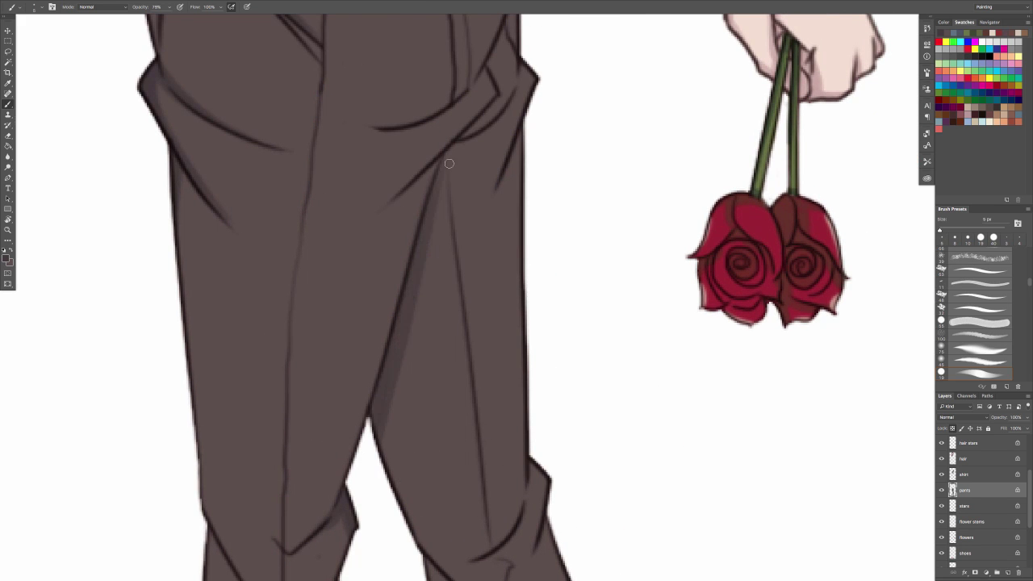
Shade the creases on both sides of the front leg just below the knee.
scroll(391, 498, "down", 5)
scroll(391, 498, "left", 5)
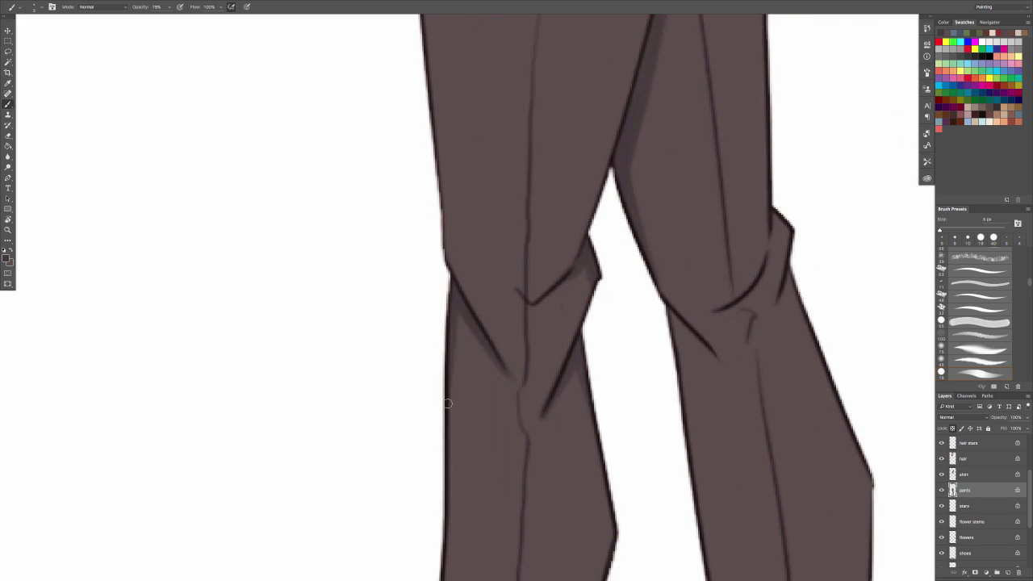
key("ctrl+0")
mouse_move(430, 236)
left_mouse_down()
mouse_move(511, 277)
mouse_move(494, 316)
left_mouse_up()
left_click_drag(479, 403, 479, 391)
scroll(478, 392, "down", 5)
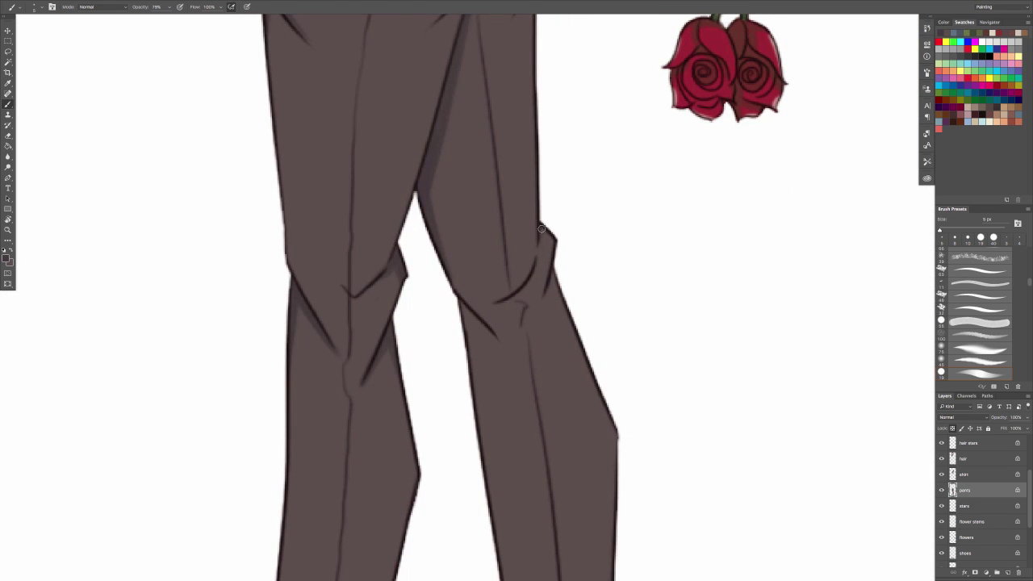
Shade the folds around the rear leg's knee with dark plum strokes.
left_click_drag(539, 267, 624, 227)
mouse_move(365, 557)
left_mouse_down()
mouse_move(385, 355)
mouse_move(457, 460)
left_mouse_up()
mouse_move(471, 303)
left_mouse_down()
mouse_move(450, 340)
mouse_move(489, 274)
left_mouse_up()
left_click_drag(452, 320, 467, 268)
Shade the front leg's calf crease and the cuff above the front shoe.
mouse_move(372, 516)
left_mouse_down()
mouse_move(417, 396)
mouse_move(439, 468)
mouse_move(380, 404)
left_mouse_up()
mouse_move(379, 362)
left_mouse_down()
mouse_move(411, 433)
mouse_move(460, 474)
left_mouse_up()
key("r")
left_click_drag(506, 184, 415, 249)
left_click_drag(597, 442, 645, 395)
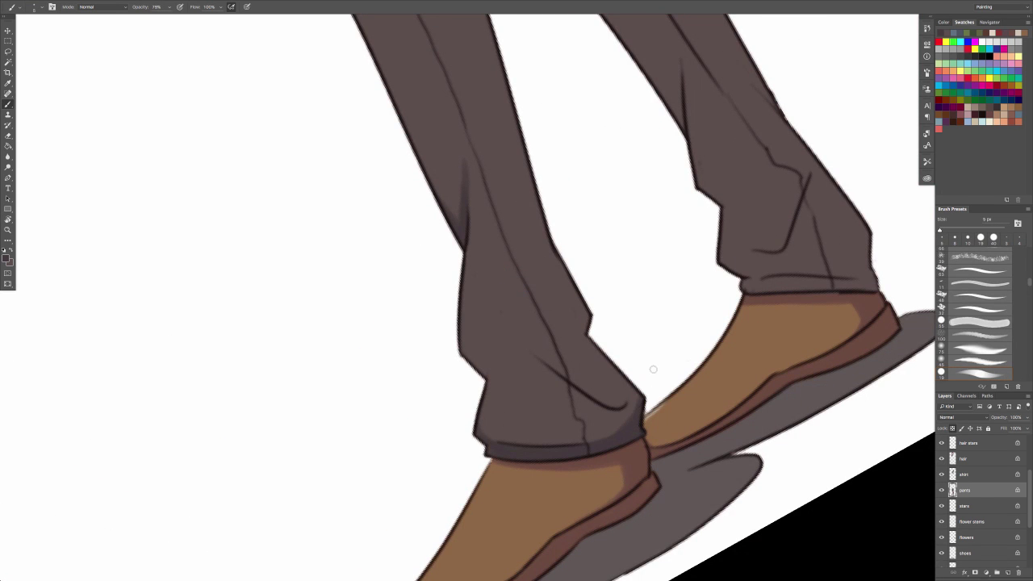
Deepen the shadow in the creases at the back of the rear leg's knee.
key("r")
left_click_drag(628, 222, 652, 288)
left_click_drag(614, 129, 516, 404)
mouse_move(577, 162)
left_mouse_down()
mouse_move(477, 455)
mouse_move(448, 501)
left_mouse_up()
mouse_move(458, 303)
left_mouse_down()
mouse_move(483, 328)
mouse_move(473, 405)
left_mouse_up()
left_click_drag(560, 255, 497, 357)
left_click_drag(478, 373, 475, 392)
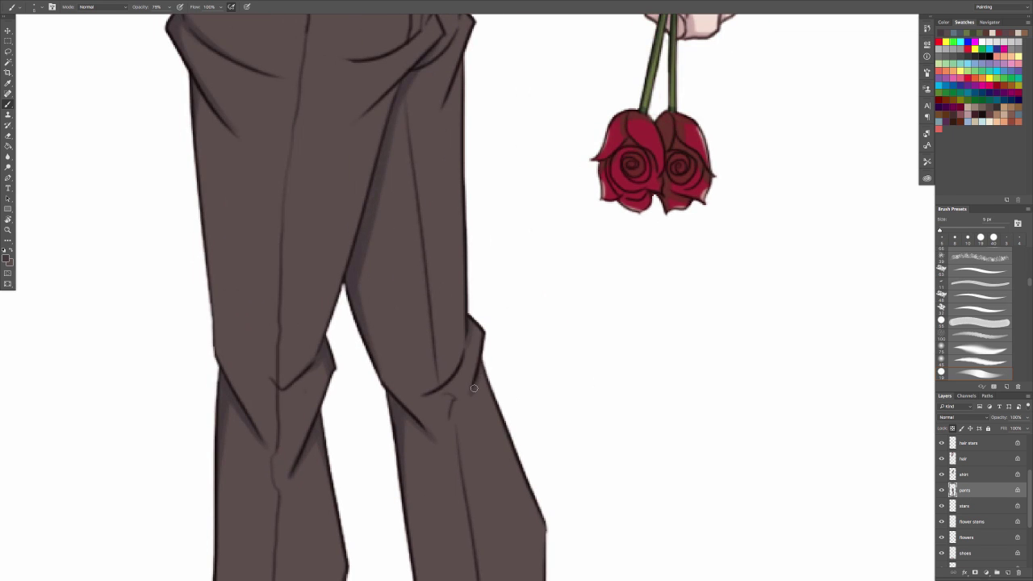
Shade the rear leg's cuff along its hem above the rear shoe.
left_click_drag(484, 516, 516, 97)
key("r")
left_click_drag(487, 266, 504, 257)
mouse_move(445, 339)
left_mouse_down()
mouse_move(510, 443)
mouse_move(488, 401)
left_mouse_up()
key("r")
mouse_move(555, 240)
left_mouse_down()
mouse_move(480, 235)
mouse_move(456, 258)
left_mouse_up()
left_click_drag(563, 359, 650, 309)
key("r")
mouse_move(645, 218)
left_mouse_down()
mouse_move(657, 385)
mouse_move(667, 357)
left_mouse_up()
left_click_drag(461, 338, 492, 366)
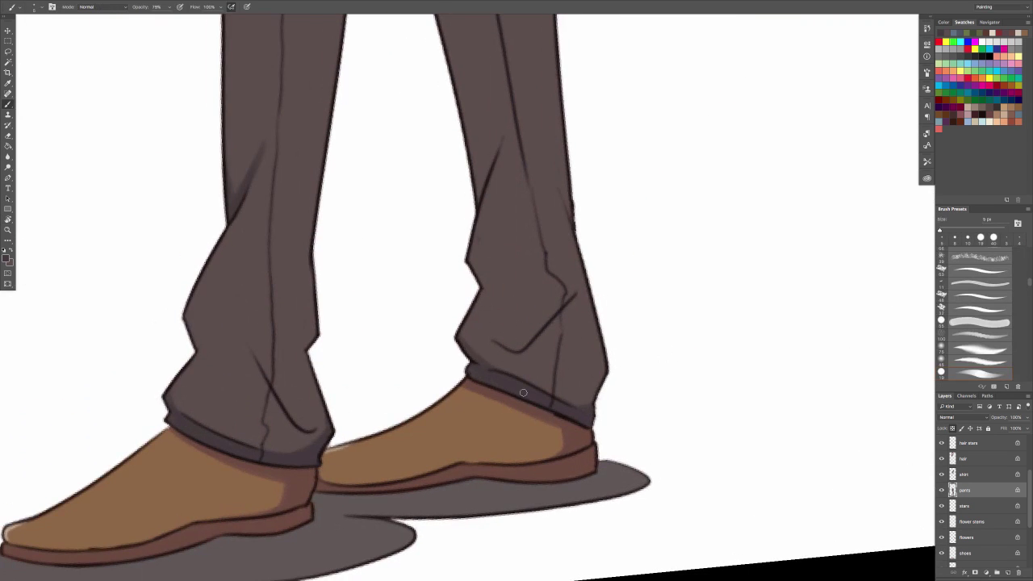
Shade the ankle folds above both cuffs and the calf crease on the rear leg.
left_click_drag(260, 361, 312, 415)
left_click_drag(523, 343, 561, 305)
left_click_drag(510, 234, 510, 347)
left_click_drag(501, 258, 476, 331)
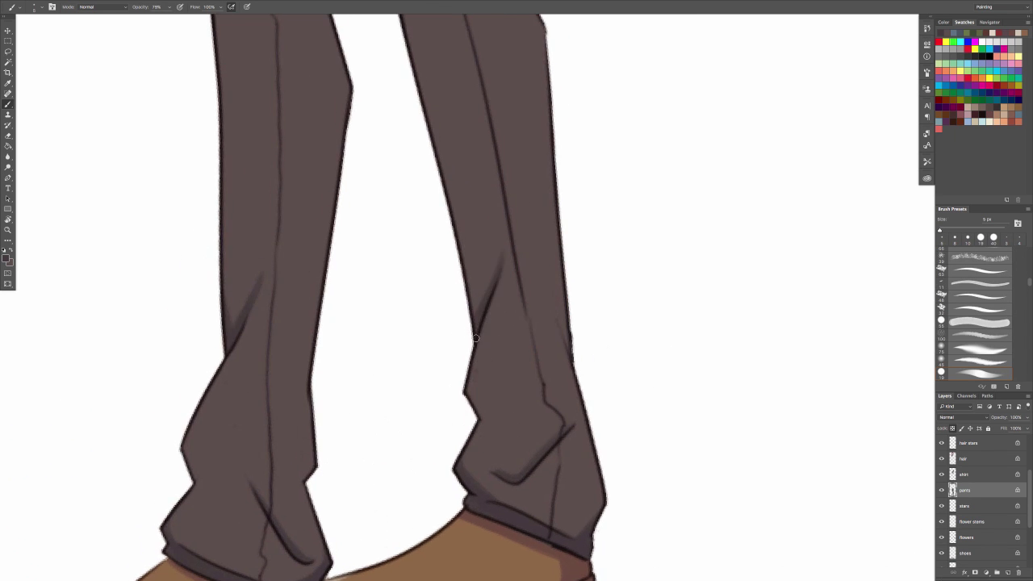
left_click_drag(490, 105, 508, 346)
Shade the trouser creases at the back of the hip below the rear pocket.
key("super+0")
key("r")
left_click_drag(533, 242, 538, 244)
left_click_drag(554, 308, 646, 310, "super")
key("b")
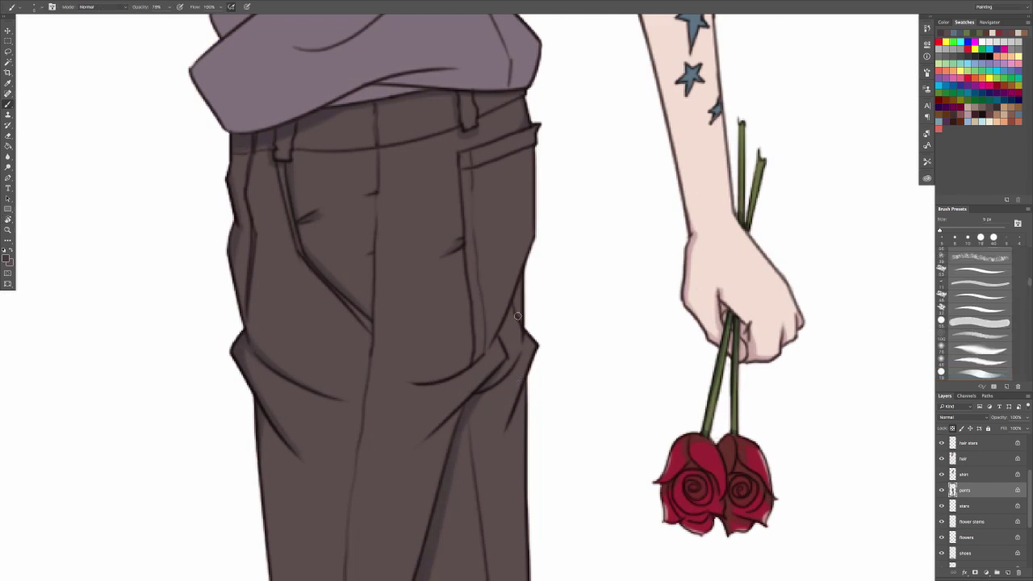
left_click_drag(518, 291, 476, 421)
mouse_move(526, 336)
left_mouse_down()
mouse_move(508, 354)
mouse_move(523, 341)
left_mouse_up()
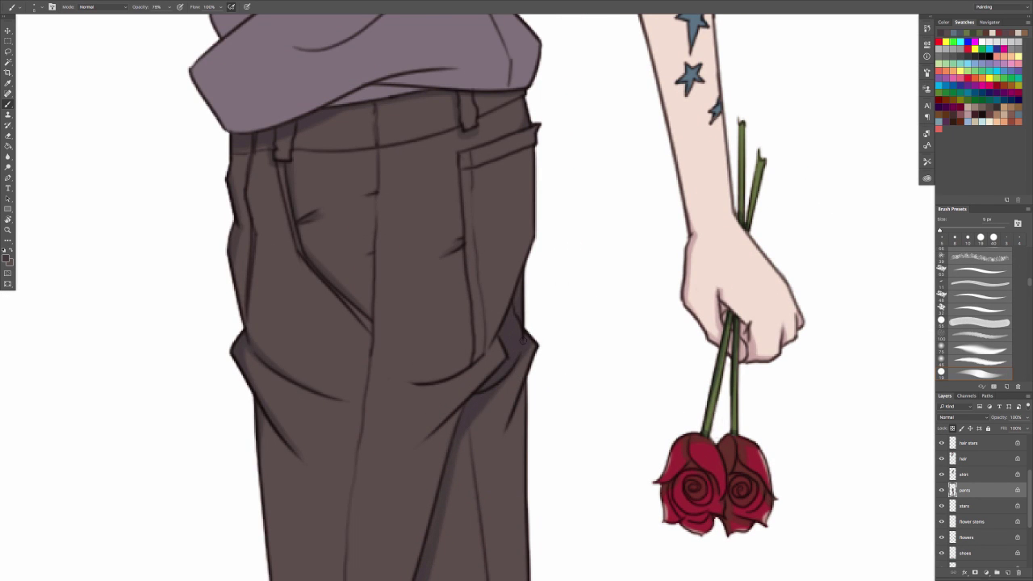
key("ctrl+0")
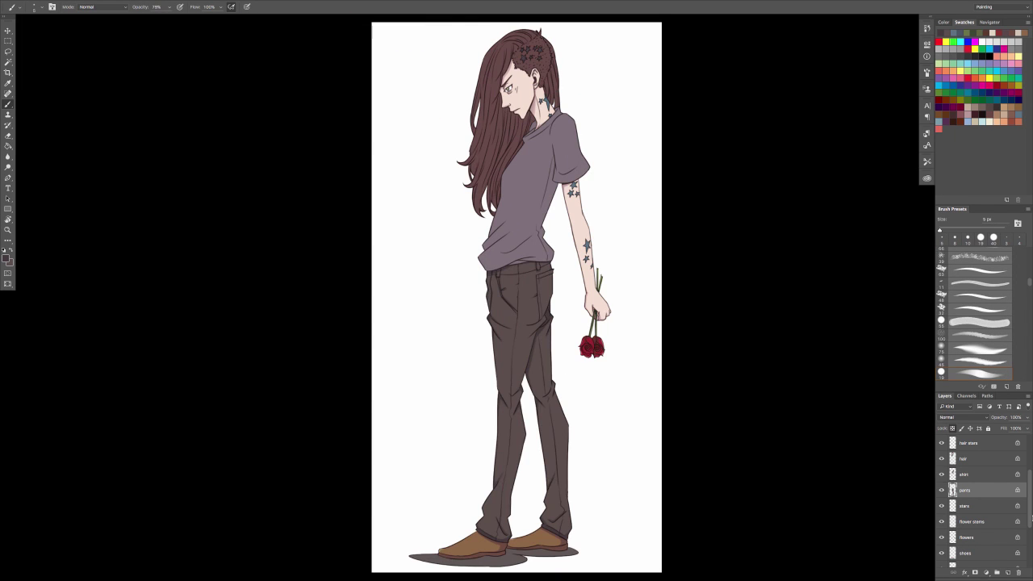
Pick a darker, muted shade of the T-shirt's purple for painting on the shirt layer.
left_click(1002, 478)
left_click_drag(536, 186, 597, 187)
left_click(521, 232, "alt")
key("x")
left_click(523, 238, "alt")
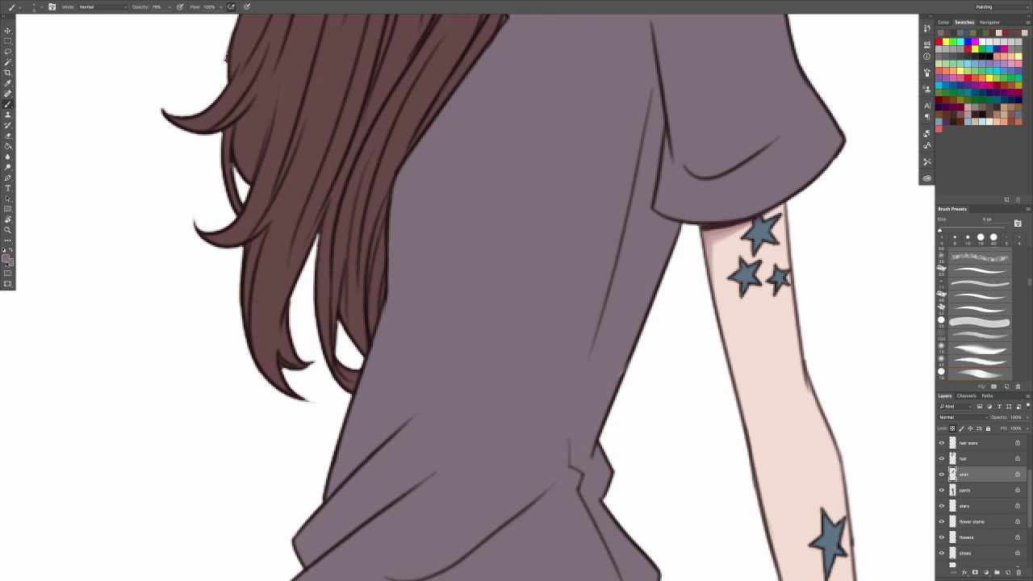
left_click(6, 258)
left_click(581, 388)
left_click_drag(484, 439, 484, 448)
left_click(654, 380)
Shade the T-shirt under the armpit, along the sleeve's inner edge and in the sleeve's lower crease.
mouse_move(661, 226)
left_mouse_down()
mouse_move(546, 355)
mouse_move(563, 356)
left_mouse_up()
left_click_drag(537, 156, 530, 280)
key("ctrl+z")
mouse_move(535, 174)
left_mouse_down()
mouse_move(546, 282)
mouse_move(534, 335)
mouse_move(553, 368)
left_mouse_up()
left_click_drag(570, 374, 550, 441)
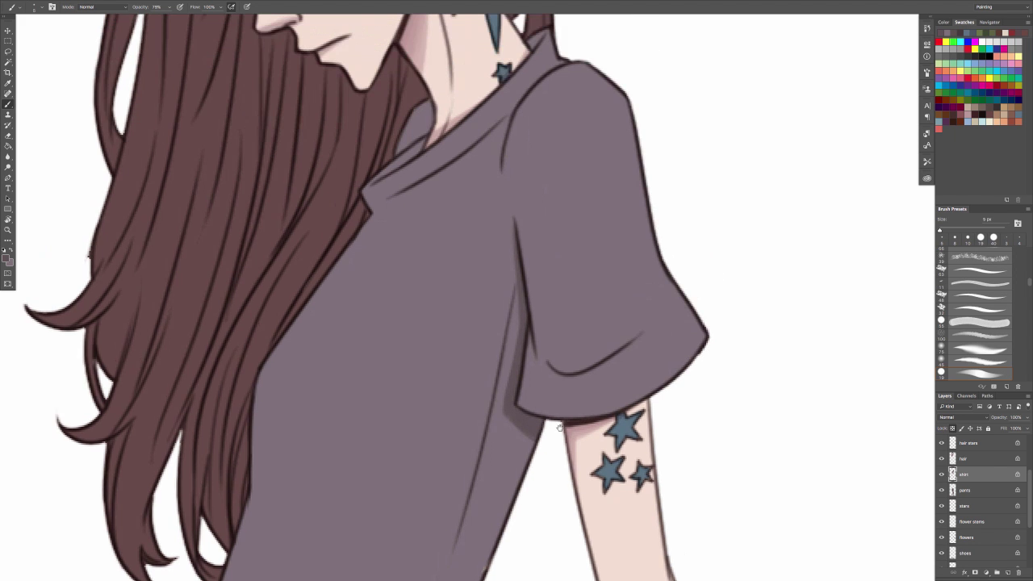
left_click_drag(550, 358, 582, 362)
Shade the gathered folds and the hem edge at the front of the T-shirt's waist.
left_click_drag(297, 571, 599, 266)
left_click_drag(569, 389, 471, 443)
left_click_drag(524, 339, 482, 394)
mouse_move(455, 428)
left_mouse_down()
mouse_move(495, 393)
mouse_move(511, 476)
mouse_move(375, 372)
mouse_move(355, 322)
left_mouse_up()
scroll(460, 478, "down", 3)
scroll(460, 478, "left", 1)
Shade the underside of the T-shirt's hem where it folds over the trouser waistband.
key("r")
mouse_move(344, 305)
left_mouse_down()
mouse_move(399, 476)
mouse_move(418, 440)
left_mouse_up()
left_click_drag(420, 487, 387, 389)
left_click_drag(377, 334, 402, 420)
left_click_drag(378, 355, 379, 473)
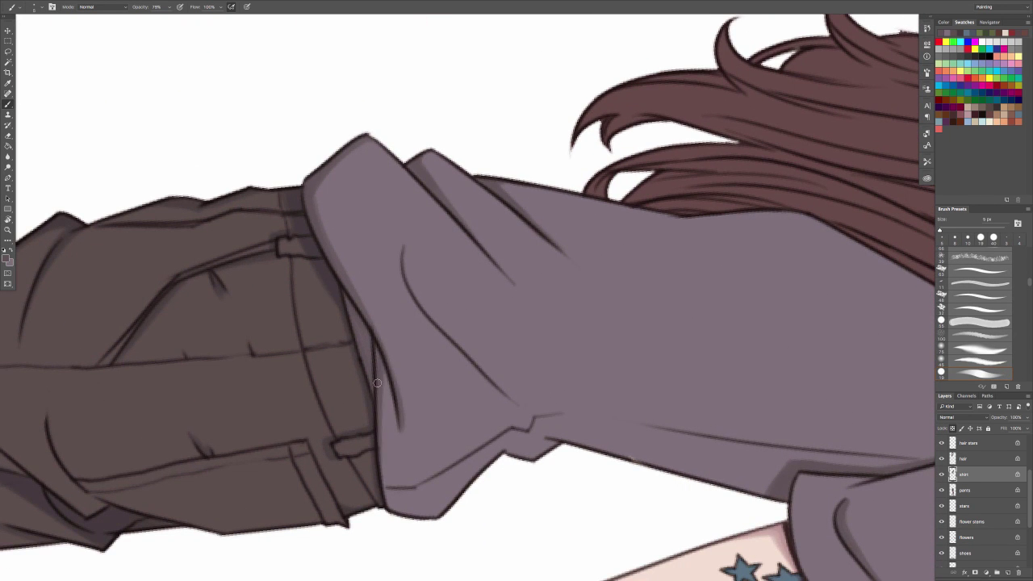
left_click_drag(384, 411, 388, 505)
left_click_drag(381, 376, 402, 443)
left_click_drag(385, 390, 390, 508)
key("ctrl+z")
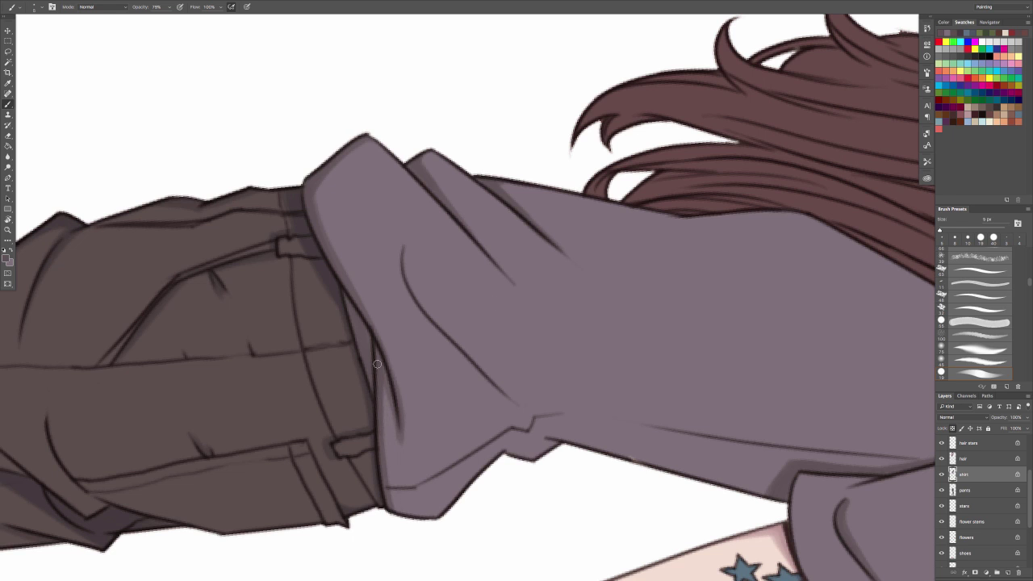
Shade the small fold at the back of the T-shirt's waist.
key("r")
left_click_drag(347, 224, 394, 528)
mouse_move(714, 426)
left_mouse_down()
mouse_move(627, 350)
mouse_move(593, 513)
left_mouse_up()
left_click_drag(559, 394, 549, 422)
left_click_drag(545, 367, 540, 382)
key("ctrl+z")
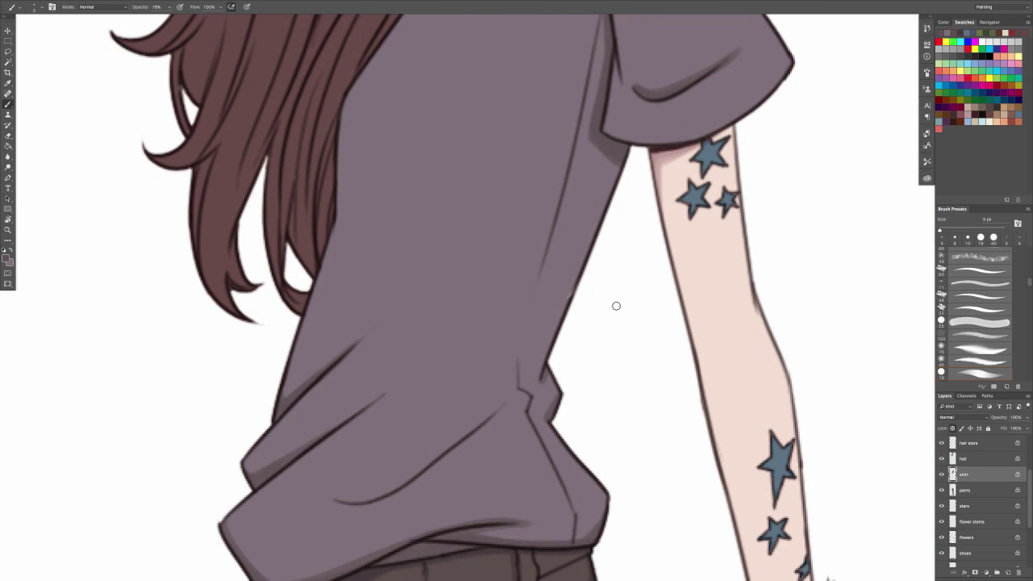
scroll(615, 306, "up", 3)
key("c")
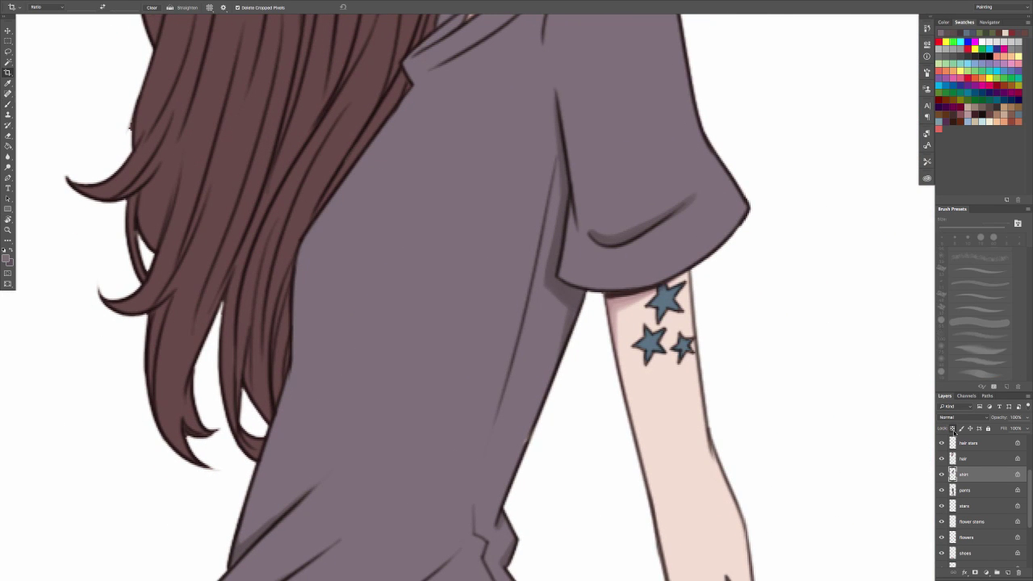
key("b")
Shade the inside of the T-shirt's collar and the crease at the shoulder seam.
scroll(570, 303, "up", 5)
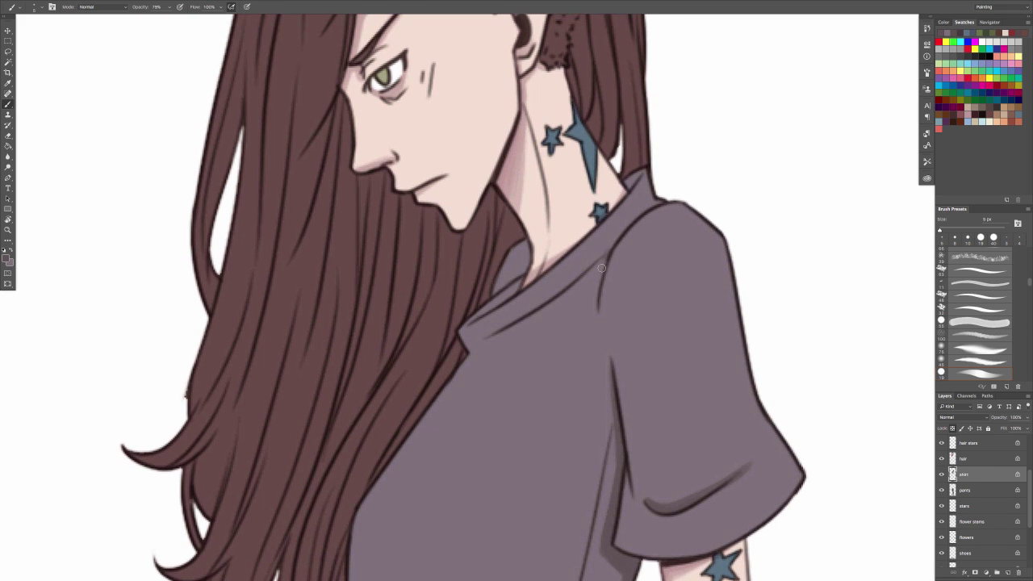
scroll(576, 296, "left", 3)
scroll(576, 296, "up", 2)
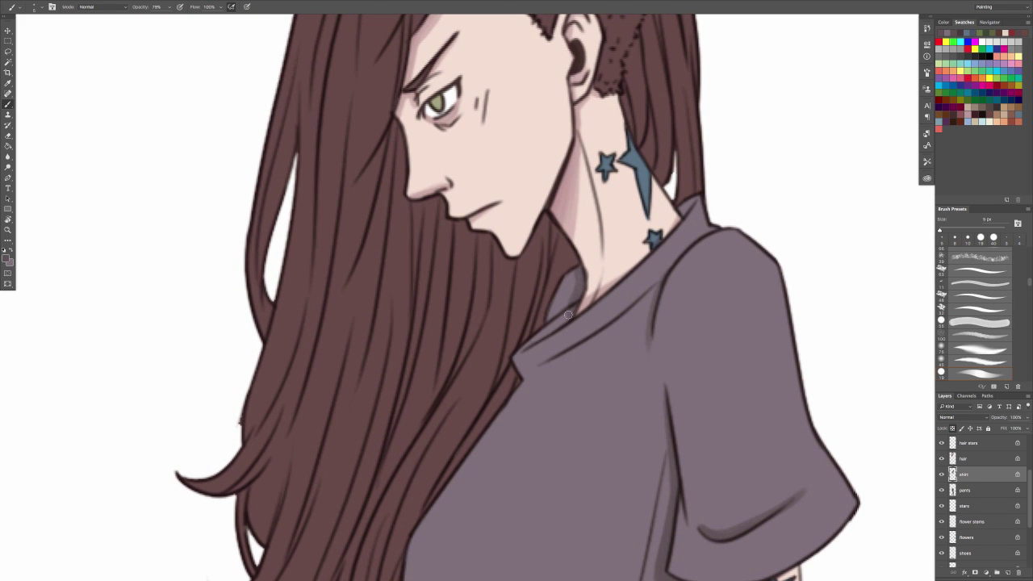
scroll(597, 280, "right", 3)
scroll(621, 254, "up", 2)
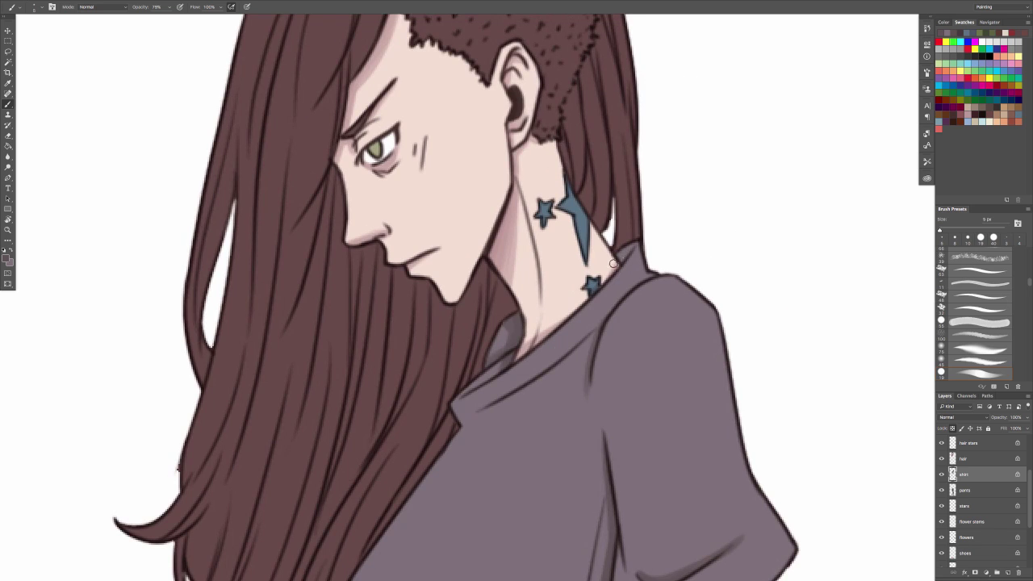
scroll(614, 263, "down", 2)
scroll(613, 263, "left", 3)
scroll(530, 364, "up", 3)
scroll(530, 364, "right", 3)
scroll(544, 295, "down", 3)
scroll(544, 296, "right", 2)
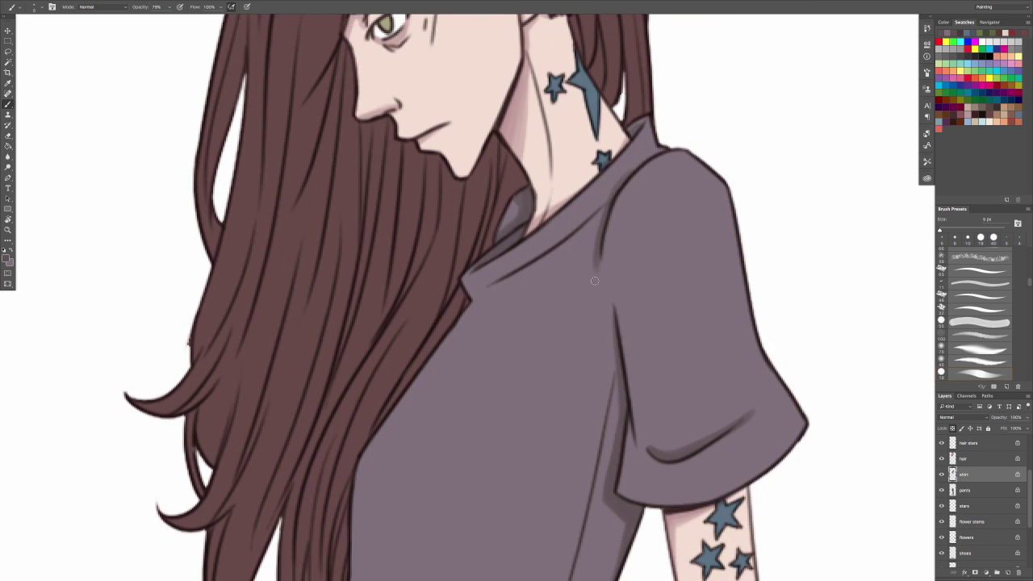
scroll(662, 146, "down", 3)
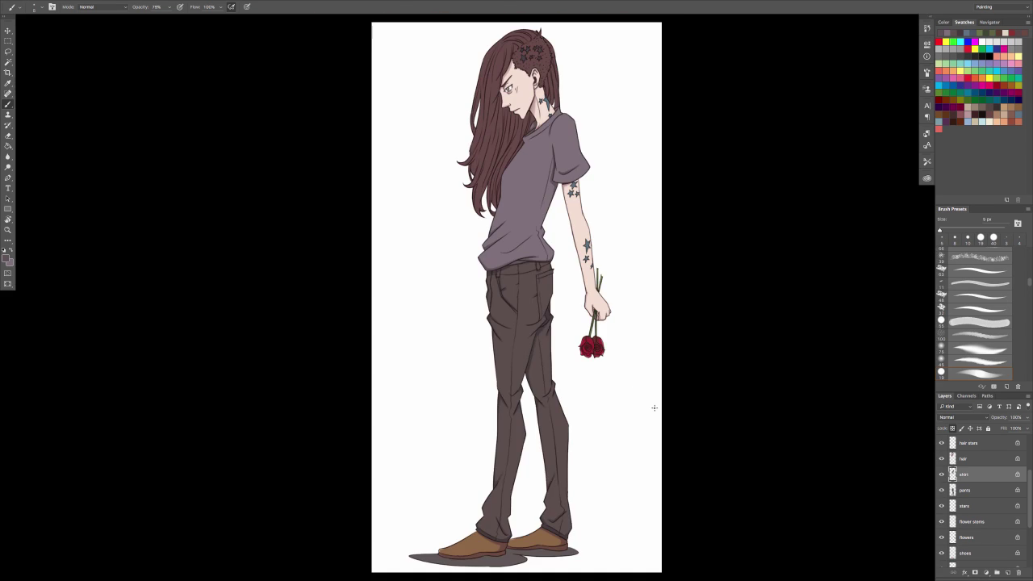
Deepen the collar's inner shadow and shade the T-shirt's front edge beneath the collar notch and hair.
scroll(531, 153, "up", 5)
left_click_drag(578, 140, 582, 384)
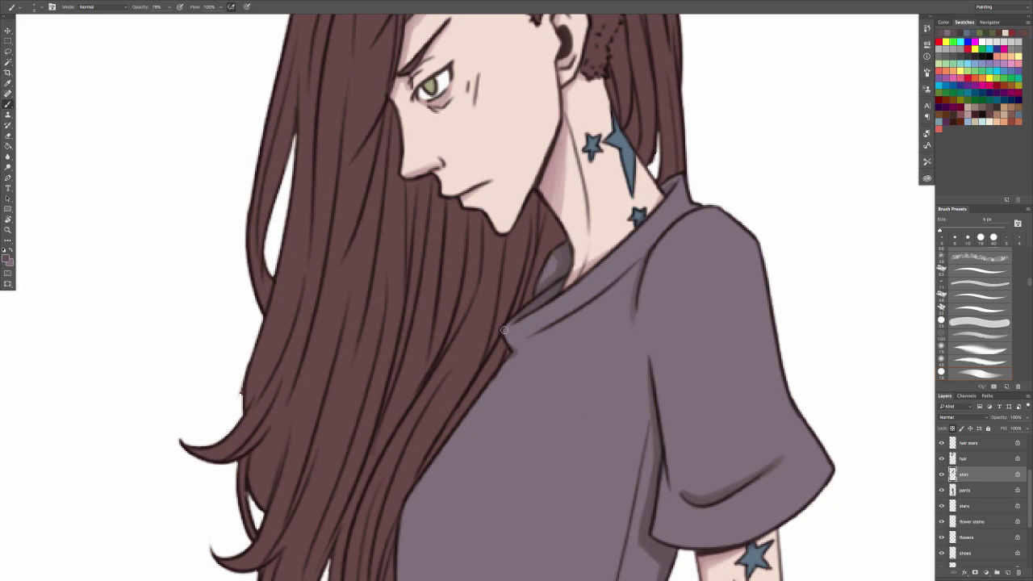
scroll(504, 351, "down", 3)
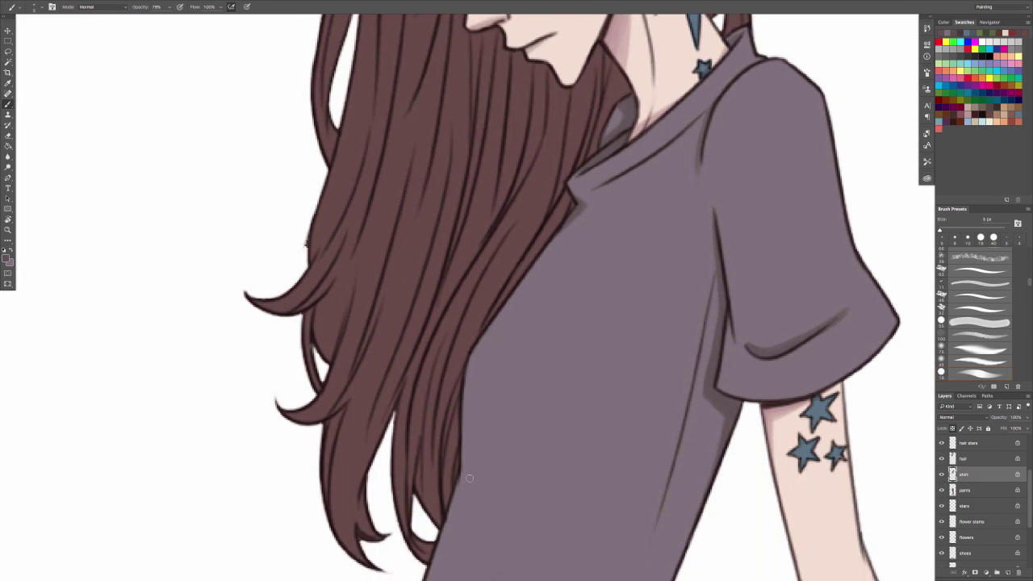
scroll(493, 346, "up", 2)
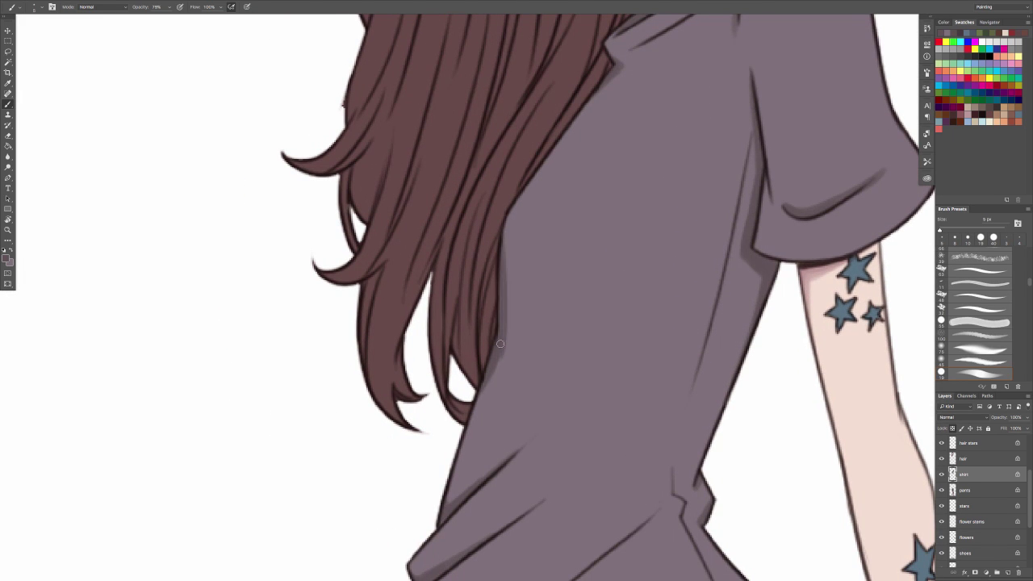
key("ctrl+0")
scroll(505, 206, "up", 5)
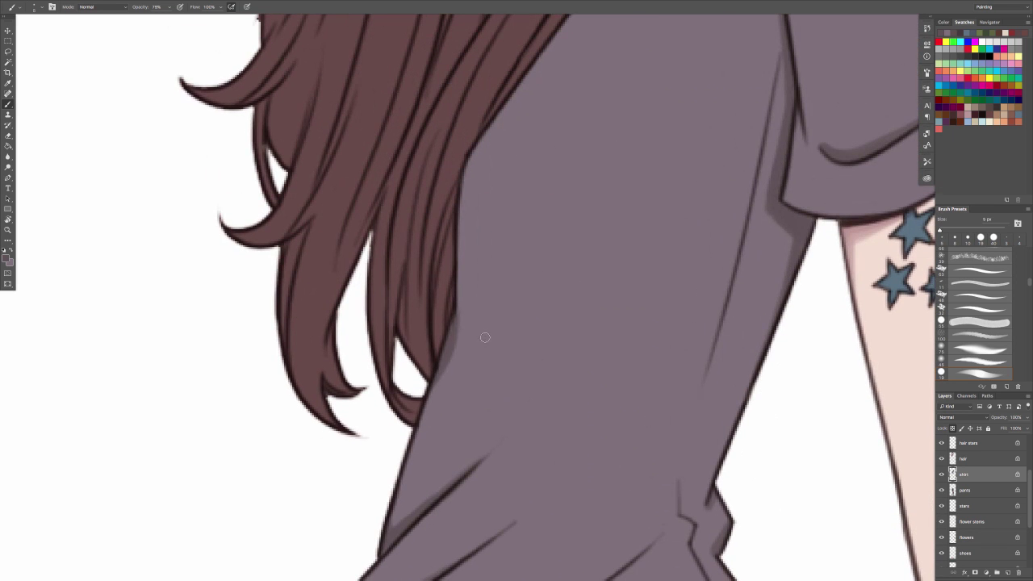
key("ctrl+0")
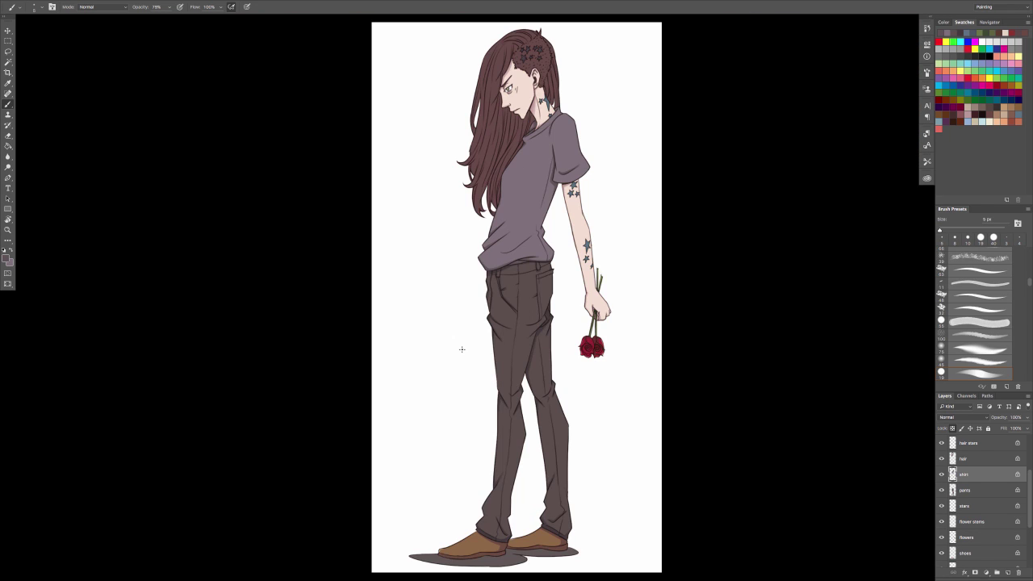
On the hair layer, set the foreground colour to the dark muted brown #4c393b.
left_click(971, 460)
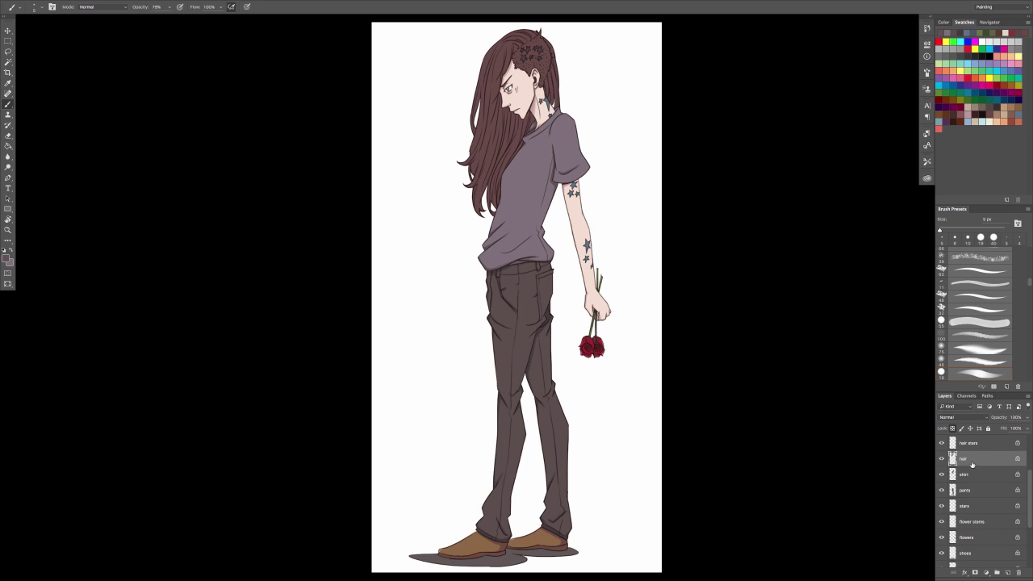
scroll(524, 129, "up", 5)
left_click(438, 295, "alt")
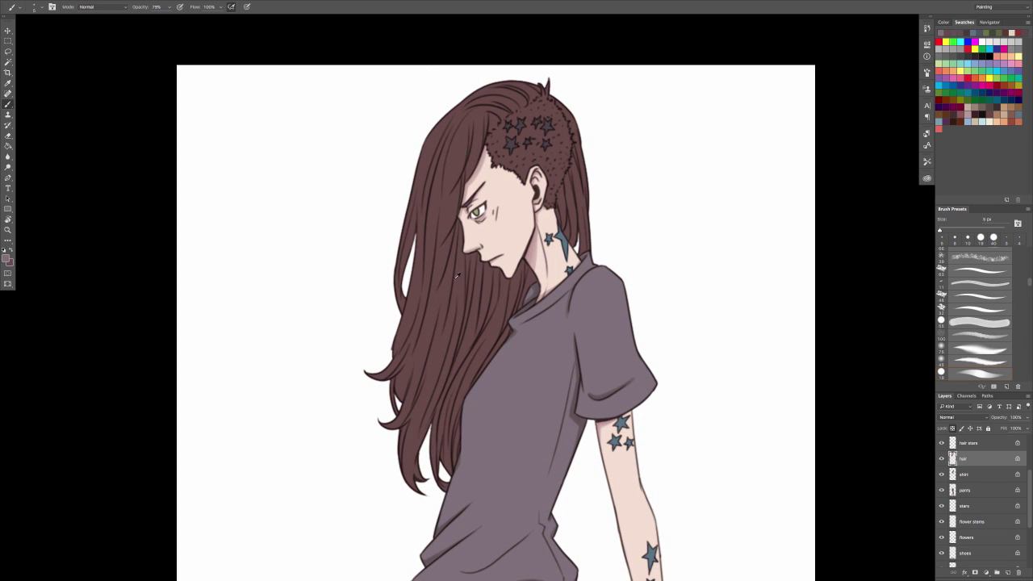
left_click(7, 259)
left_click(497, 455)
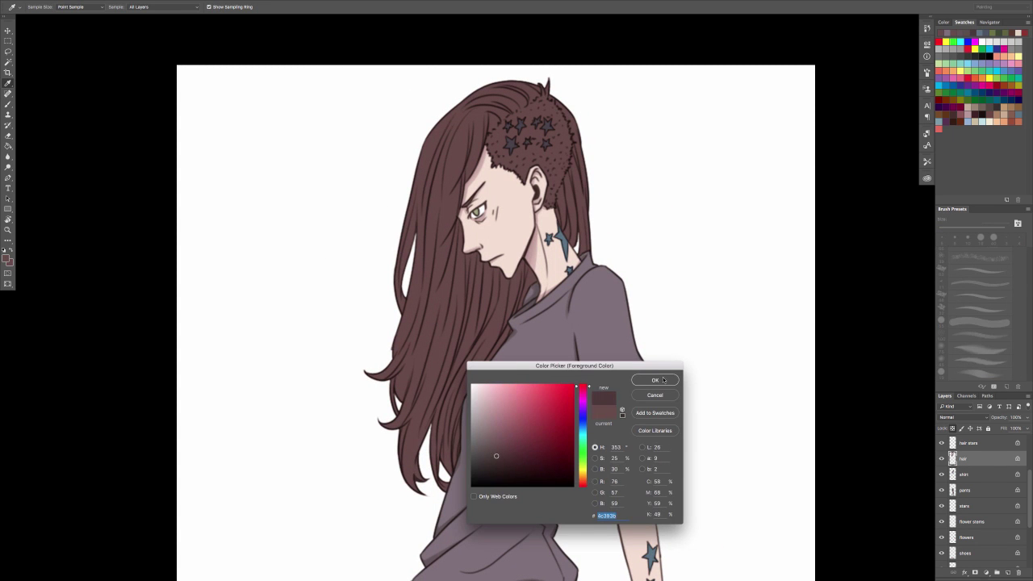
key("Return")
Shade the long hair below the chin and where it falls against the shirt's chest.
scroll(525, 287, "up", 2)
mouse_move(533, 257)
left_mouse_down()
mouse_move(519, 313)
mouse_move(467, 396)
left_mouse_up()
left_click_drag(445, 459, 438, 505)
mouse_move(513, 265)
left_mouse_down()
mouse_move(496, 338)
mouse_move(443, 438)
mouse_move(428, 506)
left_mouse_up()
left_click_drag(496, 273, 446, 423)
left_click_drag(420, 555, 455, 453)
left_click_drag(516, 221, 438, 364)
left_click_drag(441, 380, 421, 420)
Shade the hair hanging behind the neck and the shaved side.
left_click_drag(536, 184, 476, 290)
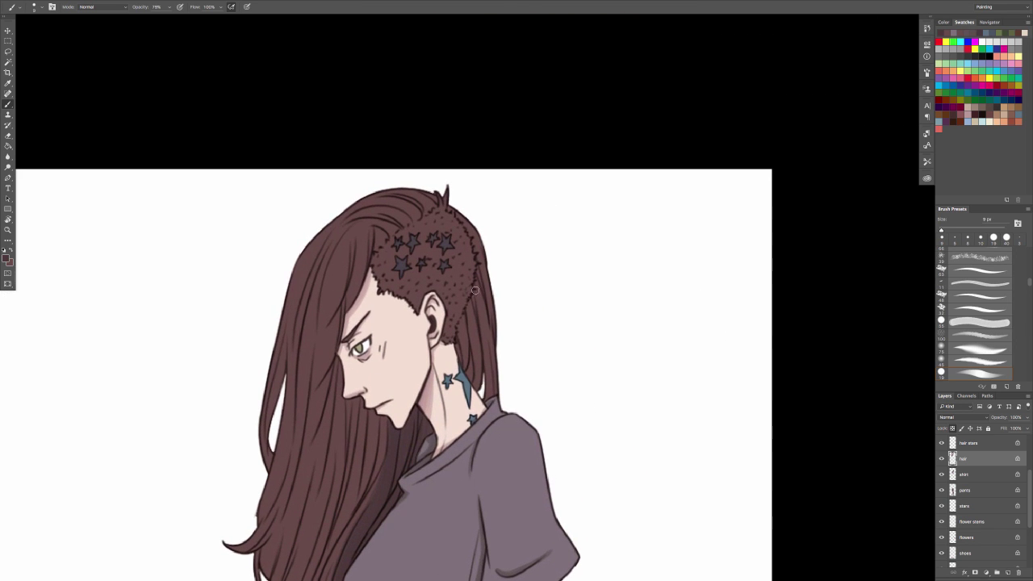
left_click_drag(464, 342, 468, 380)
mouse_move(469, 314)
left_mouse_down()
mouse_move(475, 387)
mouse_move(477, 378)
mouse_move(488, 395)
left_mouse_up()
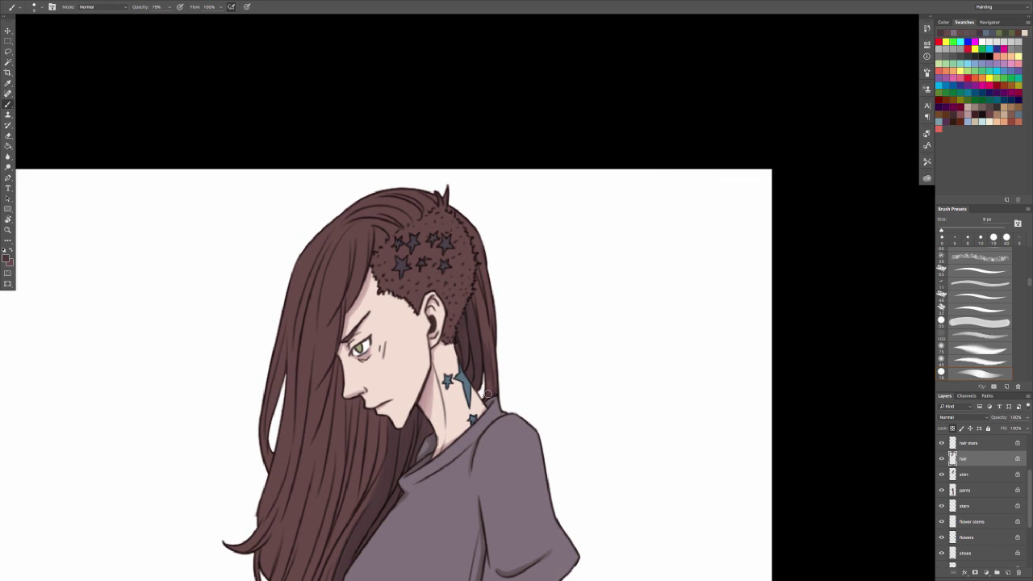
left_click_drag(487, 354, 487, 390)
left_click_drag(448, 447, 584, 296)
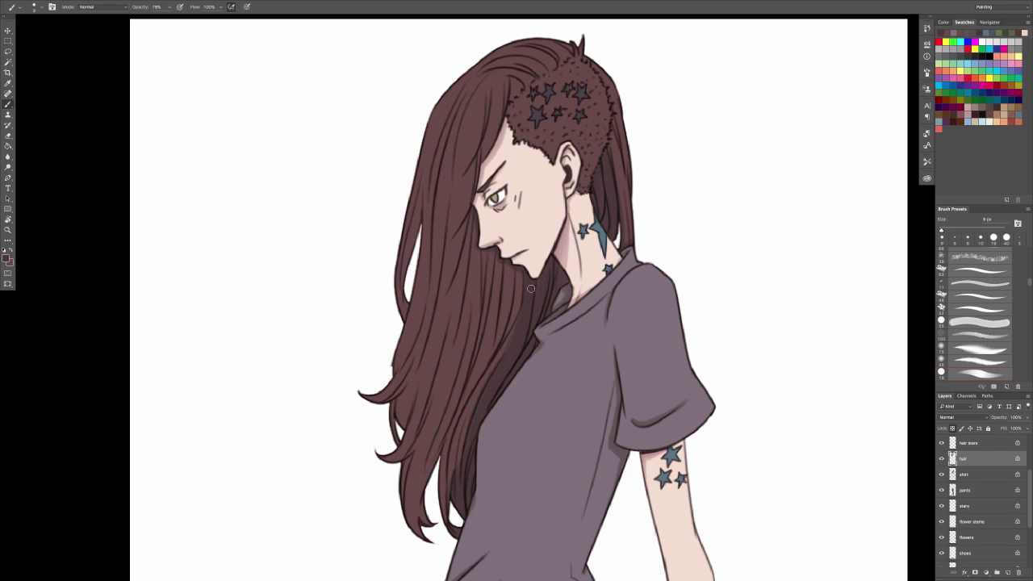
Extend the hair shadow from below the face down through the inner strands beside the chest.
left_click_drag(507, 275, 508, 343)
left_click_drag(476, 295, 494, 422)
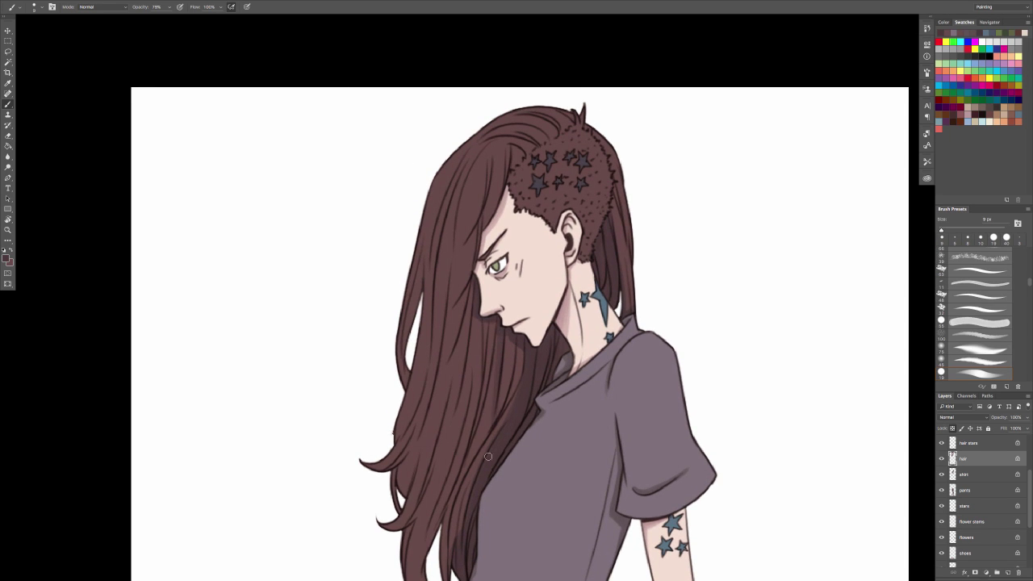
left_click_drag(449, 468, 482, 398)
left_click_drag(553, 281, 533, 355)
left_click_drag(514, 390, 521, 373)
left_click_drag(470, 470, 514, 408)
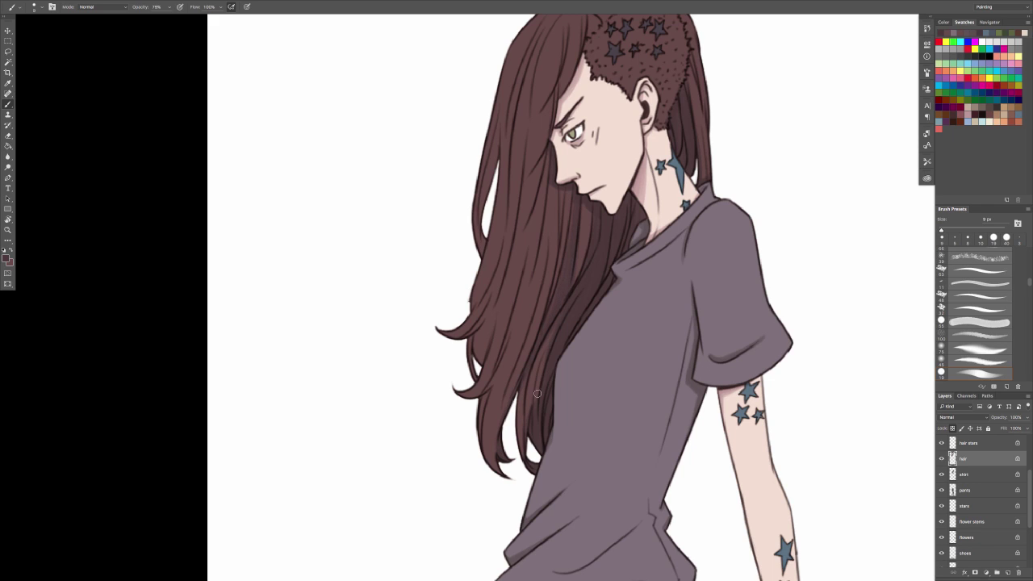
left_click_drag(572, 191, 576, 279)
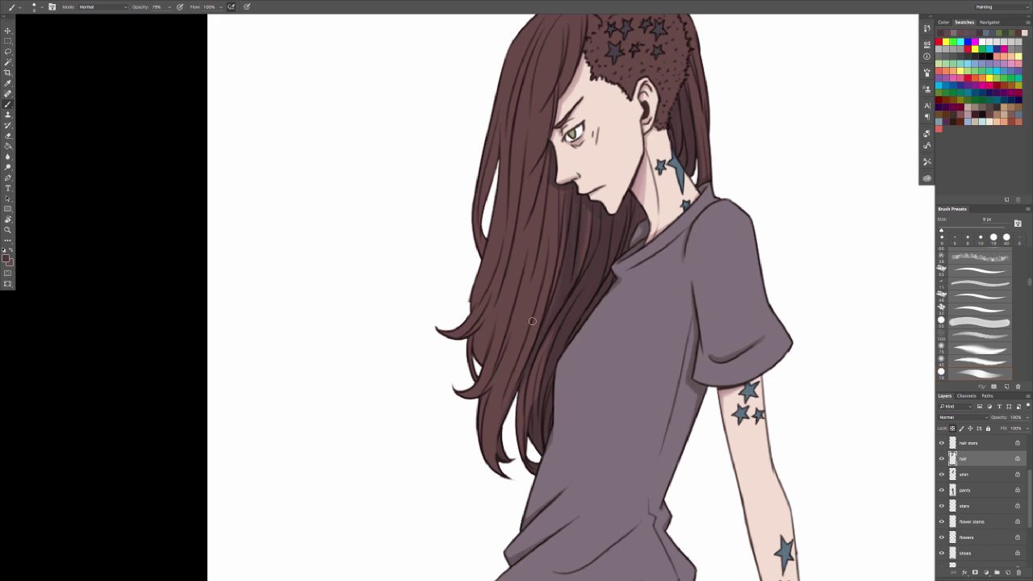
Shade along the front hair's strand lines with a smaller brush, from beside the forehead to the curled tips.
left_click_drag(592, 61, 547, 254)
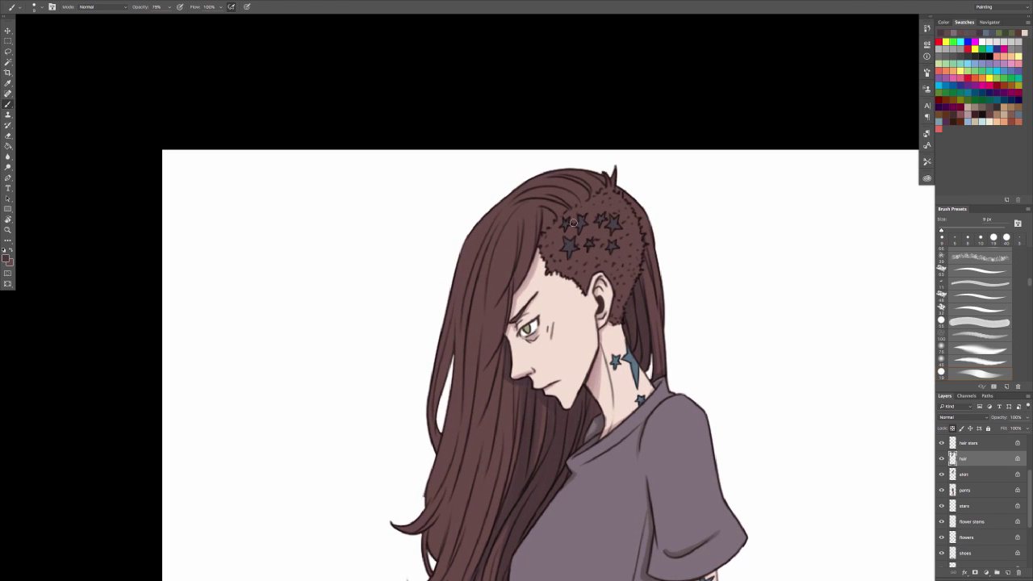
key("z")
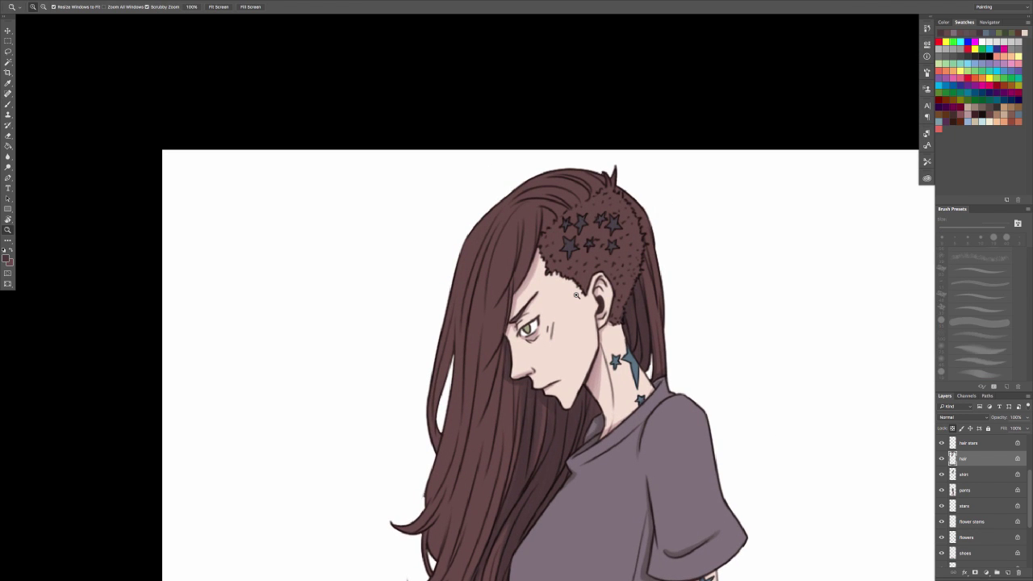
key("b")
scroll(548, 245, "left", 2)
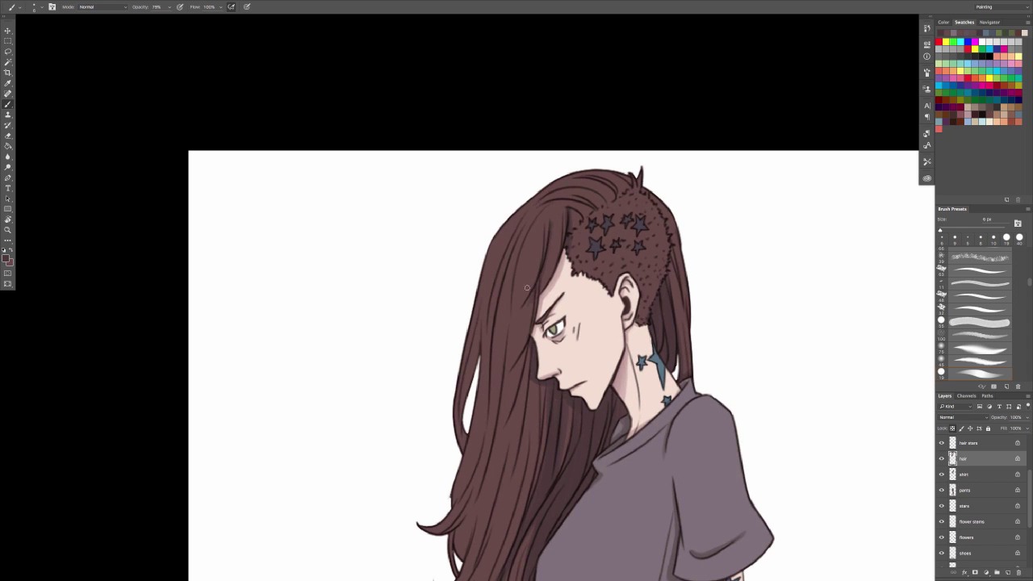
scroll(542, 285, "down", 3)
scroll(542, 285, "left", 1)
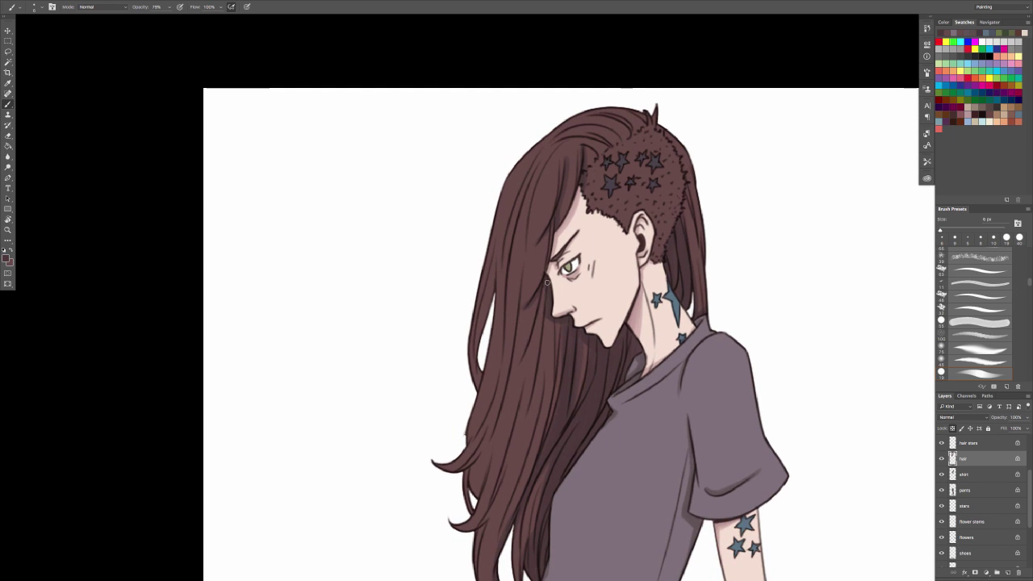
scroll(549, 290, "down", 9)
scroll(556, 306, "left", 4)
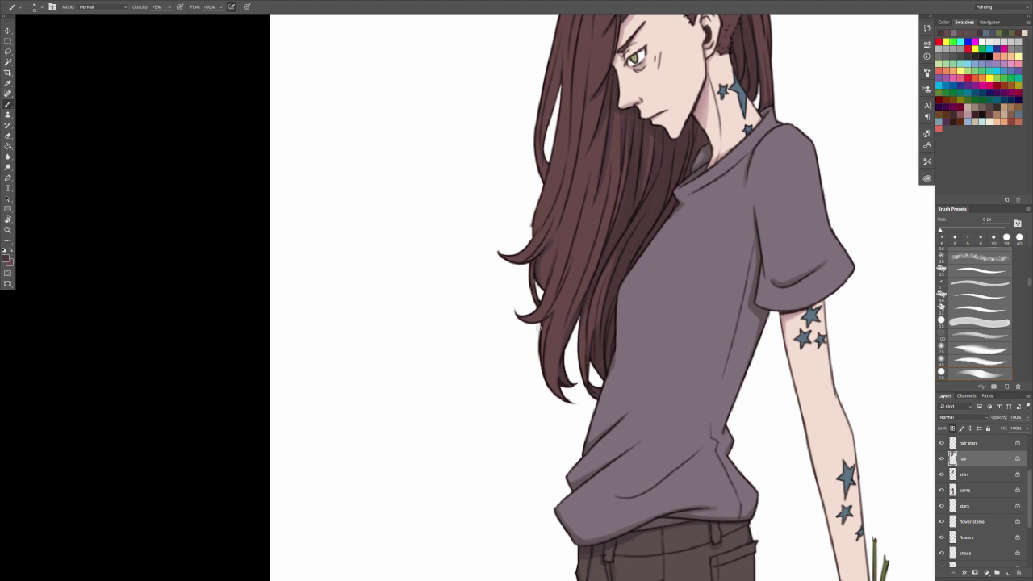
Shade along the hair strands sweeping over the crown toward the forehead.
scroll(546, 327, "up", 7)
scroll(519, 213, "right", 2)
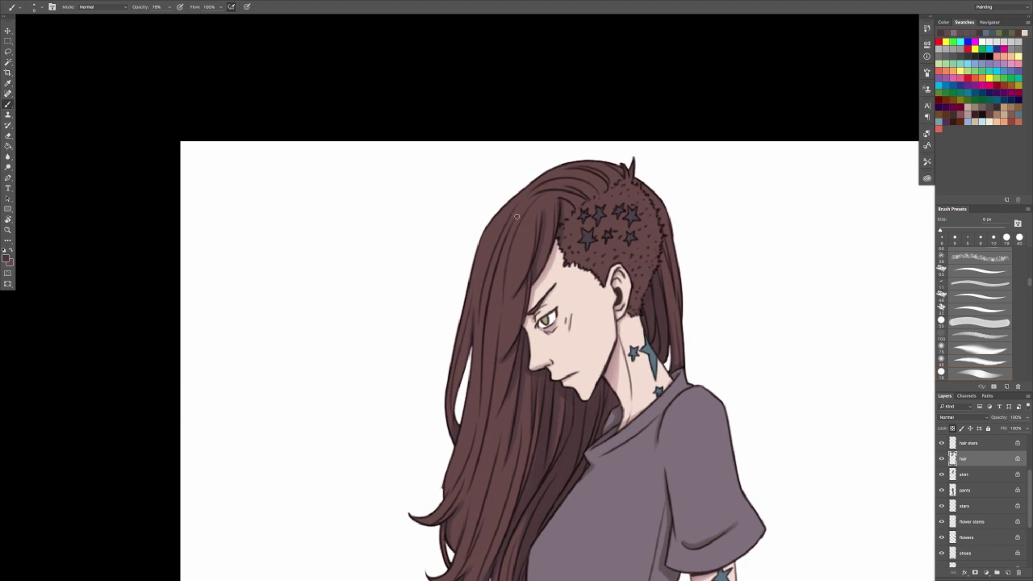
key("r")
left_click_drag(496, 347, 406, 279)
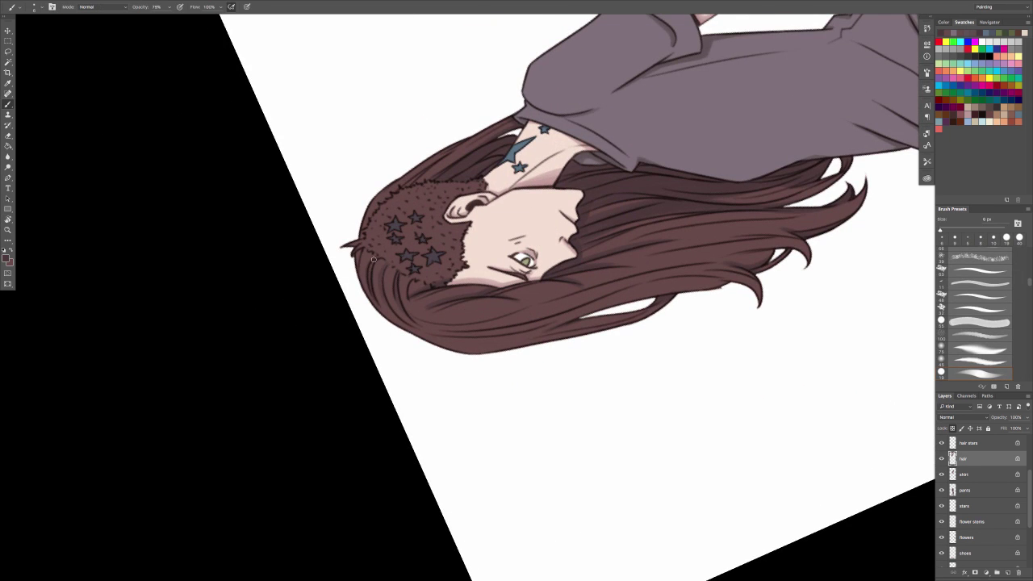
key("r")
left_click_drag(395, 159, 401, 152)
key("Escape")
left_click_drag(460, 348, 402, 272)
left_click_drag(604, 178, 516, 244)
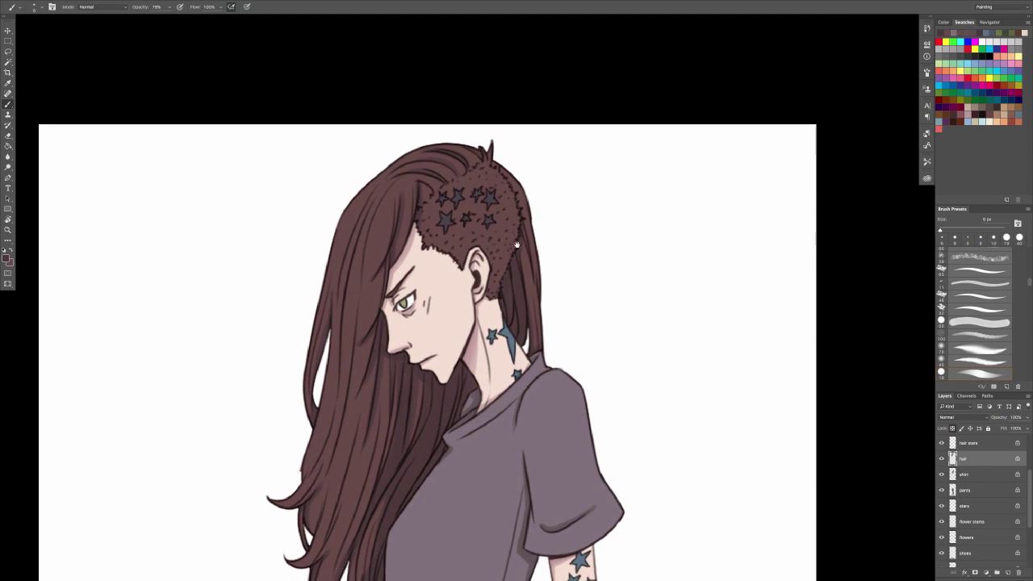
Deepen the shading between the lower outer hair strands near the curled tips.
scroll(523, 277, "down", 2)
scroll(481, 334, "left", 3)
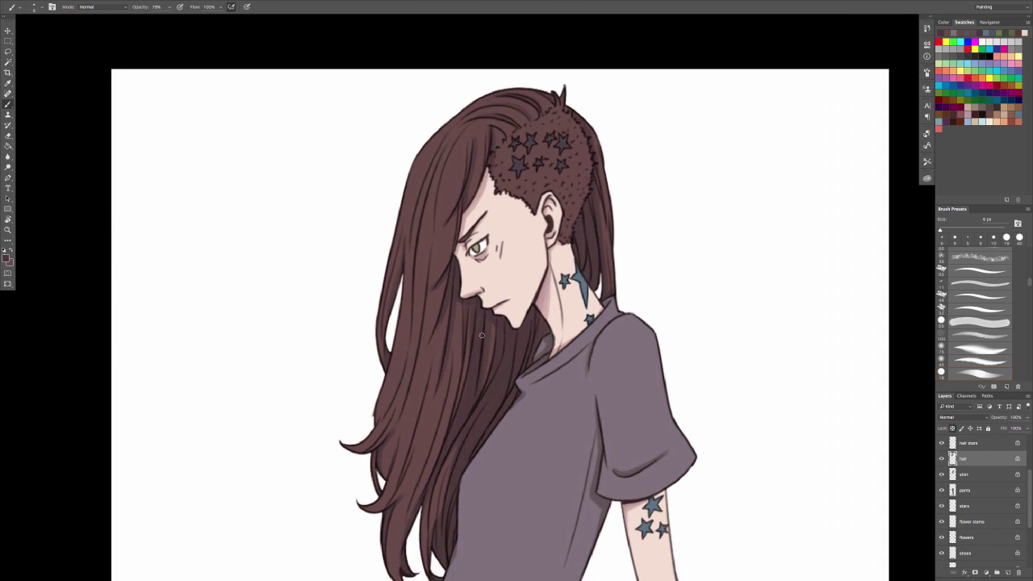
scroll(475, 344, "down", 1)
scroll(450, 358, "left", 3)
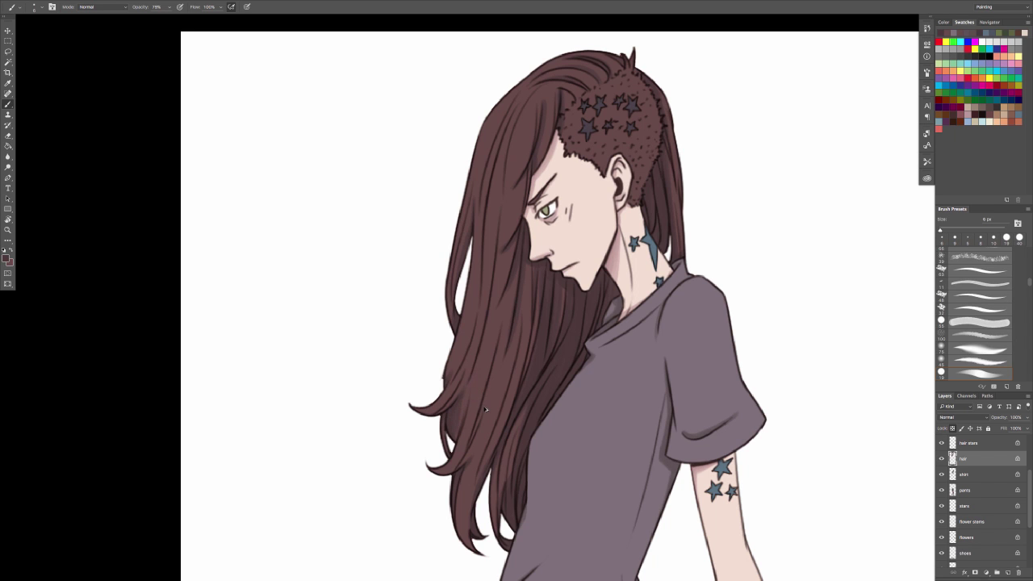
left_click_drag(485, 409, 480, 449)
left_click_drag(512, 577, 497, 467)
key("ctrl+0")
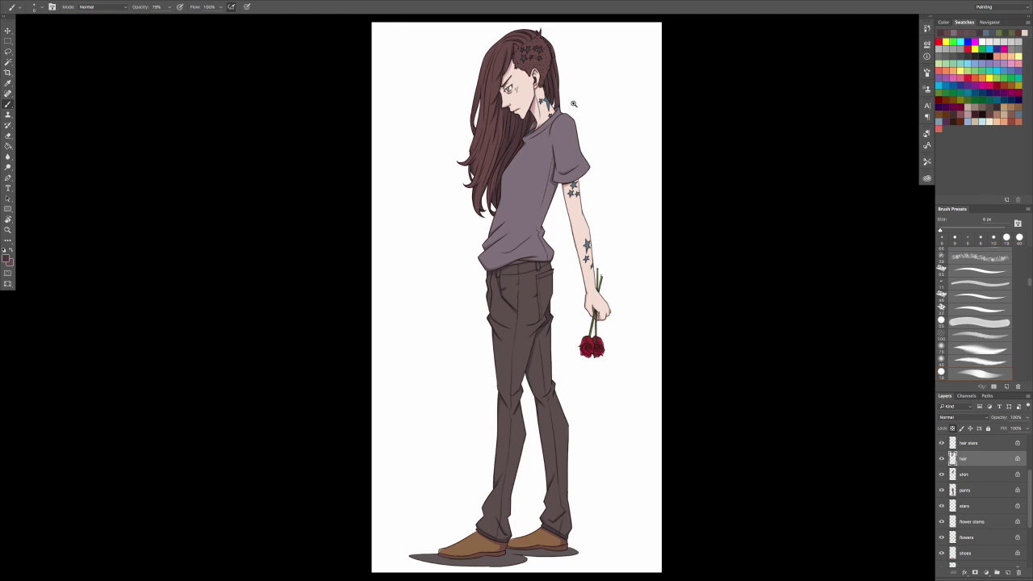
Touch up the shading on the shaved side and the hair around the face.
left_click_drag(574, 104, 633, 109)
left_click_drag(562, 238, 626, 203)
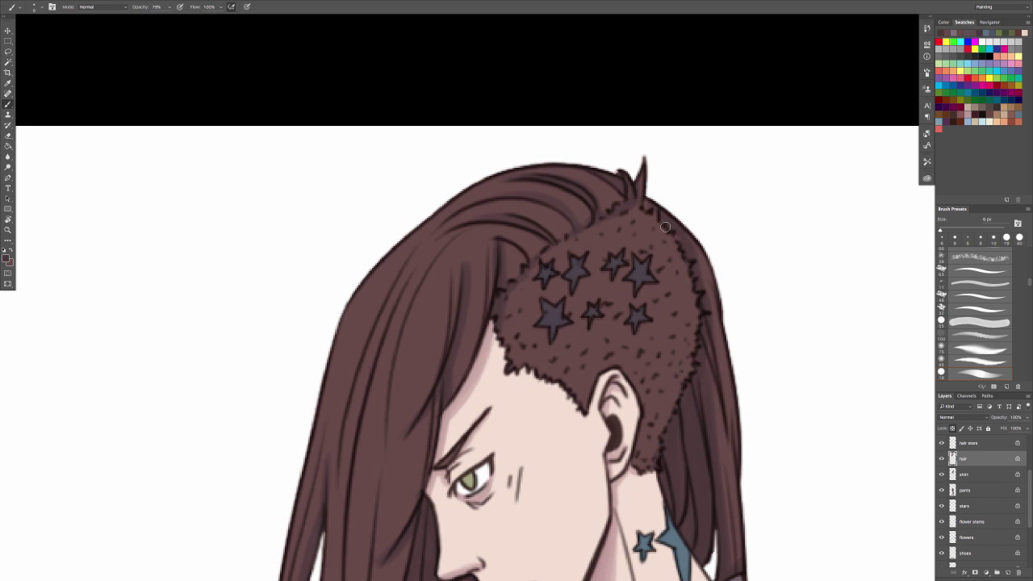
scroll(504, 339, "down", 3)
left_click_drag(641, 440, 578, 413)
mouse_move(572, 363)
left_mouse_down()
mouse_move(582, 317)
mouse_move(613, 308)
left_mouse_up()
scroll(581, 309, "down", 3)
scroll(582, 308, "left", 2)
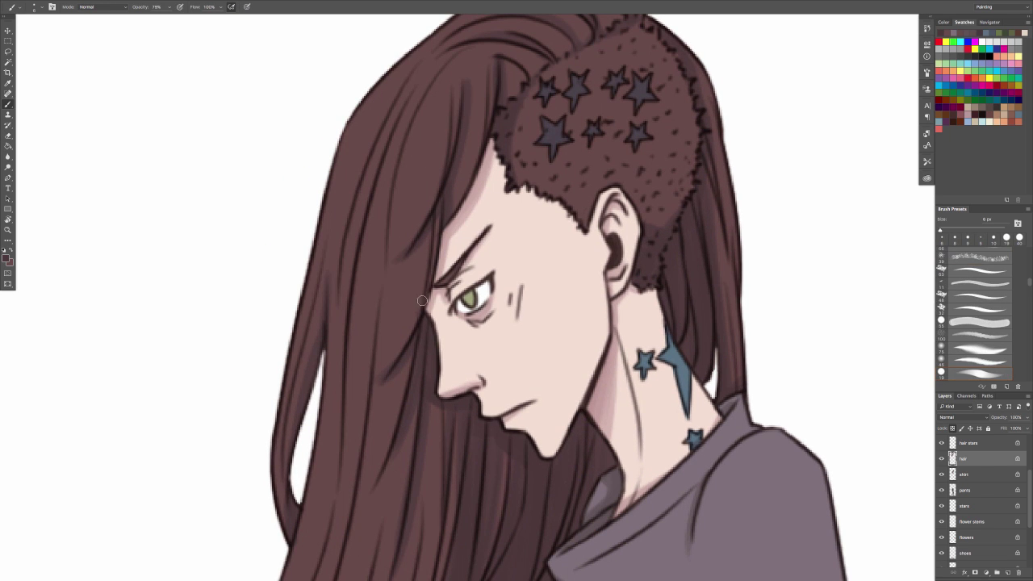
scroll(420, 257, "down", 3)
scroll(420, 257, "left", 1)
key("ctrl+0")
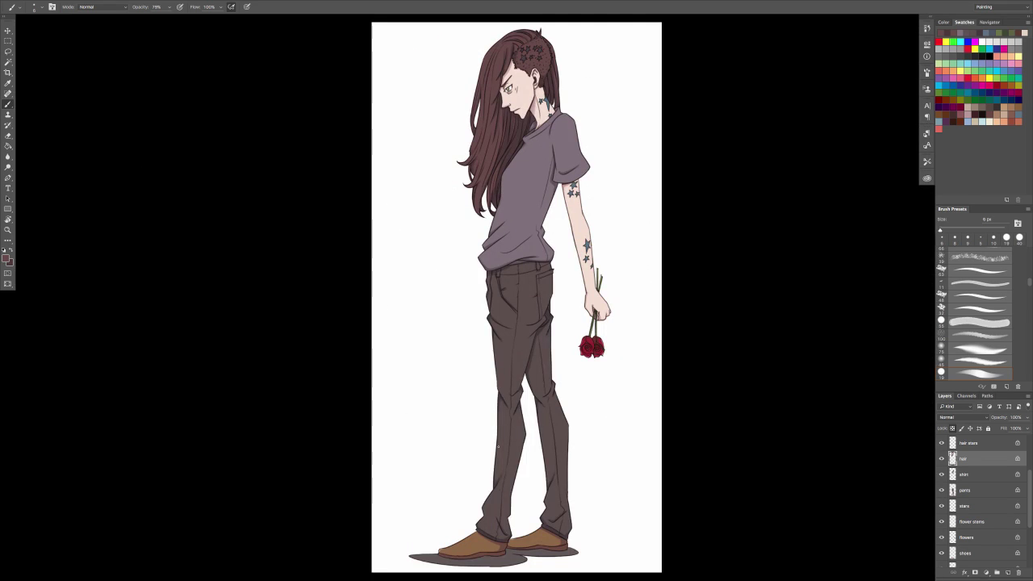
Choose a light pink and paint thin highlight strokes along the front hair's lower strands, undoing the strokes that miss.
left_click(5, 258)
left_click(583, 394)
left_click(486, 405)
left_click(654, 380)
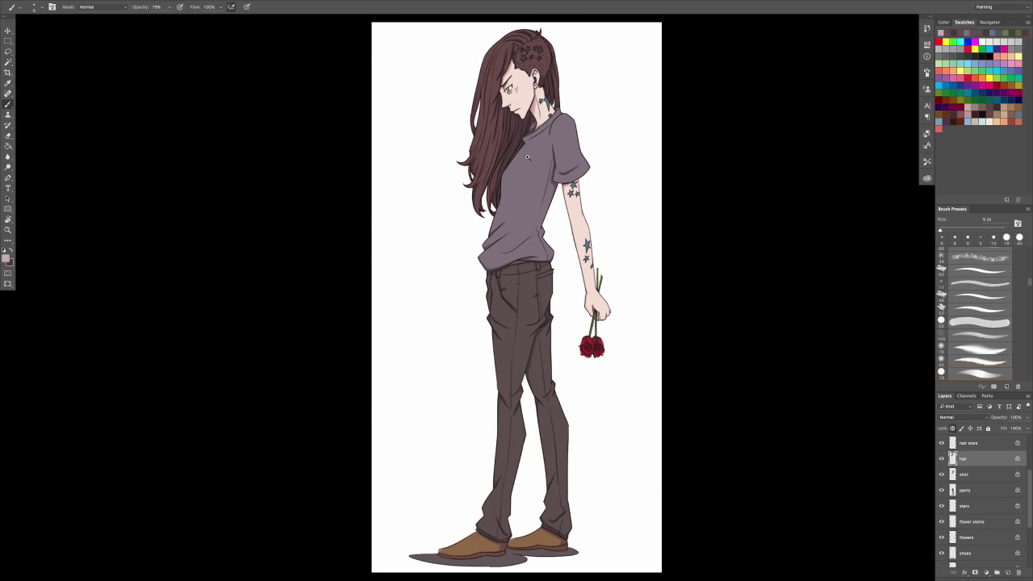
scroll(346, 233, "up", 5)
mouse_move(430, 169)
left_mouse_down()
mouse_move(409, 264)
mouse_move(438, 162)
left_mouse_up()
mouse_move(392, 330)
left_mouse_down()
mouse_move(412, 250)
mouse_move(396, 325)
left_mouse_up()
key("ctrl+z")
left_click_drag(376, 520, 388, 527)
left_click_drag(386, 482, 379, 365)
mouse_move(370, 409)
left_mouse_down()
mouse_move(395, 398)
mouse_move(408, 351)
left_mouse_up()
key("ctrl+z")
key("ctrl+z")
Paint light pink highlights down the outer and middle strands in front of the face.
mouse_move(429, 400)
left_mouse_down()
mouse_move(395, 379)
mouse_move(420, 271)
left_mouse_up()
mouse_move(401, 180)
left_mouse_down()
mouse_move(405, 268)
mouse_move(444, 184)
left_mouse_up()
left_click_drag(439, 163, 450, 109)
scroll(415, 180, "up", 2)
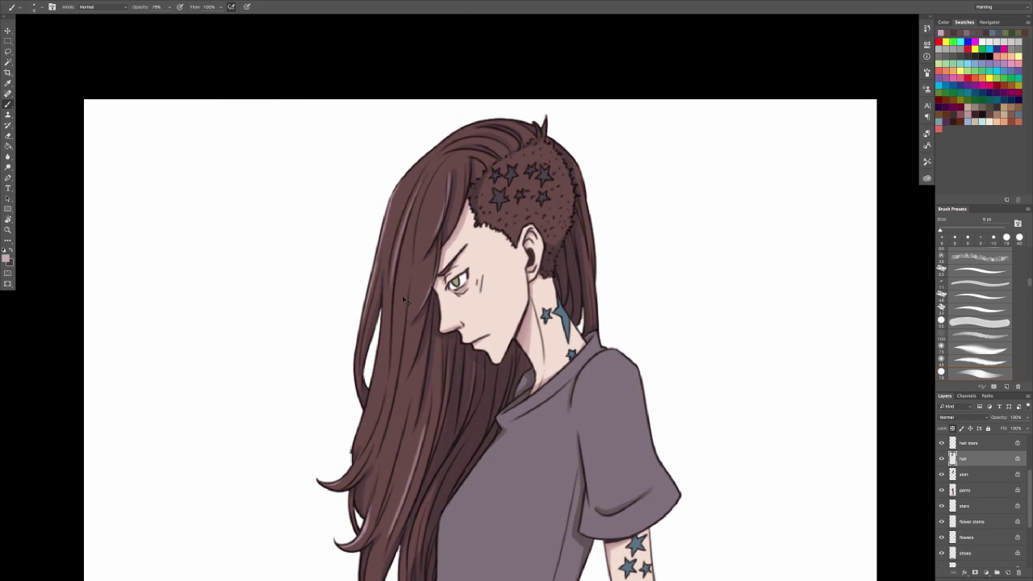
left_click_drag(409, 289, 392, 408)
mouse_move(499, 83)
left_mouse_down()
mouse_move(479, 218)
mouse_move(445, 327)
left_mouse_up()
Add light pink highlights along the curved strands on the crown, rotating the canvas for the strokes.
key("r")
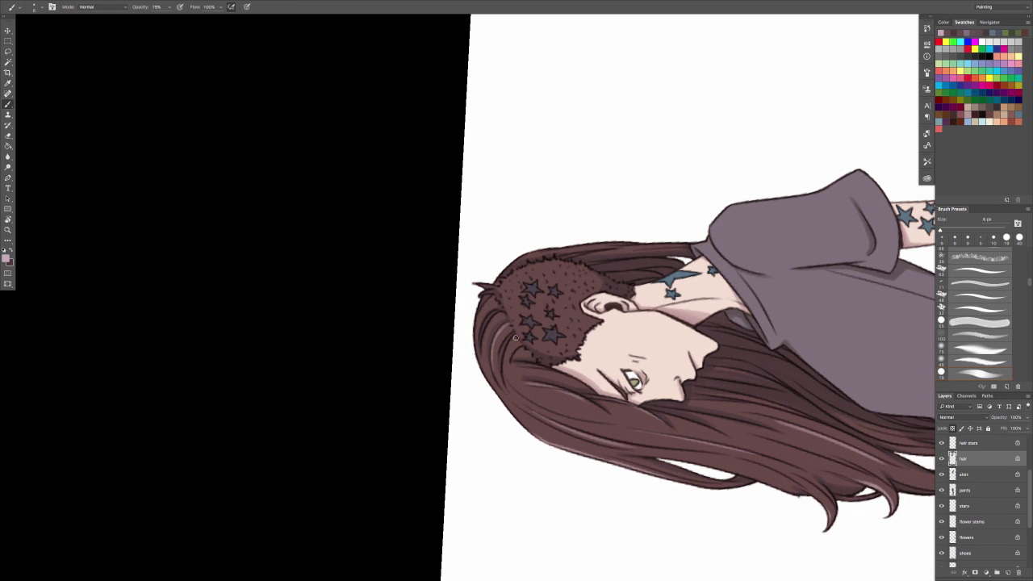
key("f")
key("Escape")
key("f")
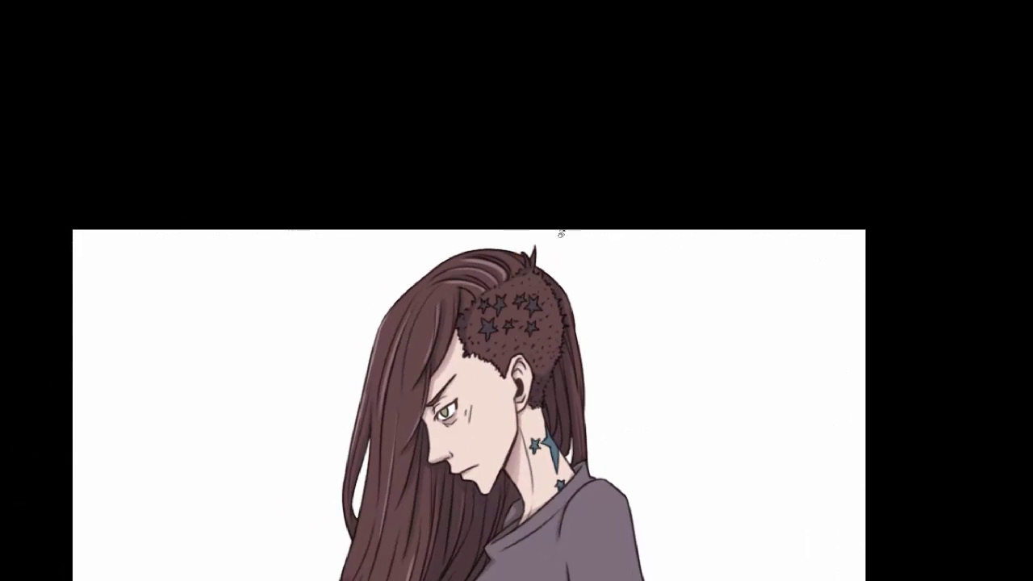
key("Tab")
mouse_move(422, 299)
left_mouse_down()
mouse_move(471, 313)
mouse_move(511, 267)
left_mouse_up()
left_click_drag(536, 225, 479, 278)
mouse_move(620, 215)
left_mouse_down()
mouse_move(540, 266)
mouse_move(539, 281)
left_mouse_up()
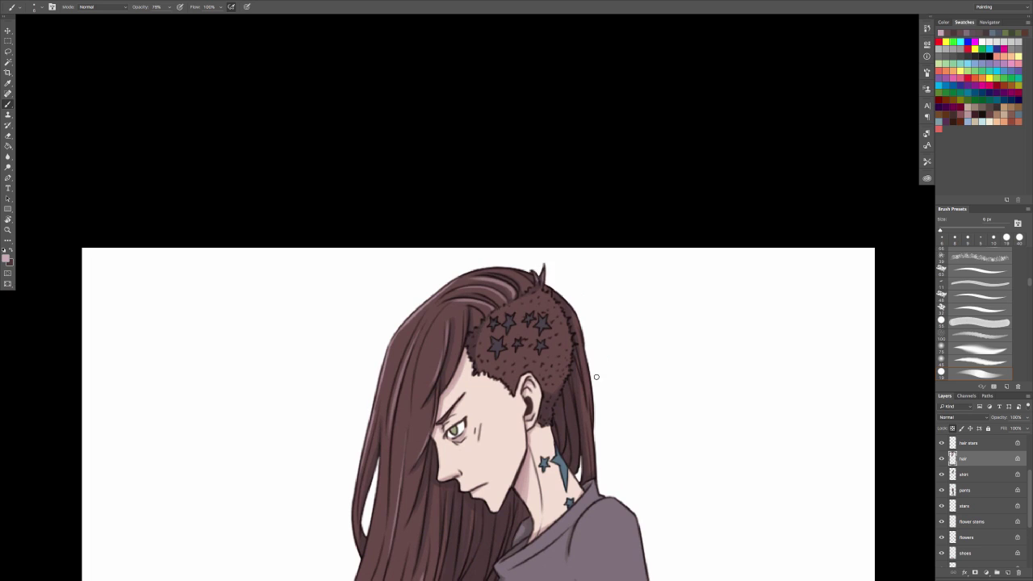
Add light pink highlights to the hair behind the neck and the strands below the face.
left_click_drag(595, 376, 503, 330)
left_click_drag(486, 274, 500, 355)
left_click_drag(499, 450, 703, 201)
mouse_move(495, 349)
left_mouse_down()
mouse_move(521, 246)
mouse_move(508, 303)
left_mouse_up()
key("ctrl+z")
mouse_move(450, 323)
left_mouse_down()
mouse_move(455, 404)
mouse_move(481, 341)
left_mouse_up()
left_click_drag(493, 404, 423, 499)
mouse_move(432, 404)
left_mouse_down()
mouse_move(439, 330)
mouse_move(445, 378)
mouse_move(458, 262)
left_mouse_up()
left_click_drag(445, 375, 450, 378)
key("ctrl+0")
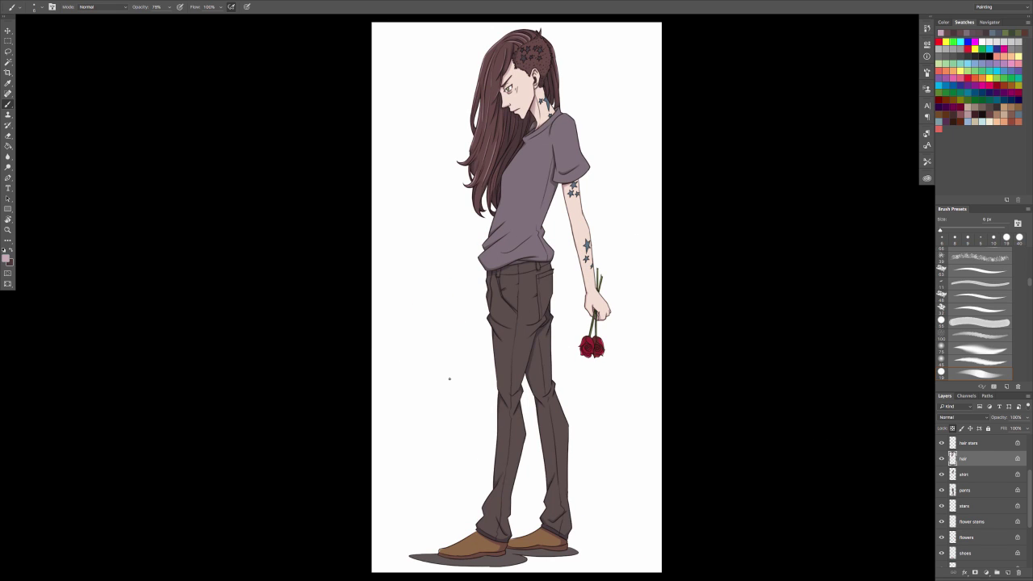
Airbrush soft dark shading over the hair with a 300 px soft round brush.
key("x")
left_click_drag(1029, 282, 1029, 263)
left_click(978, 319)
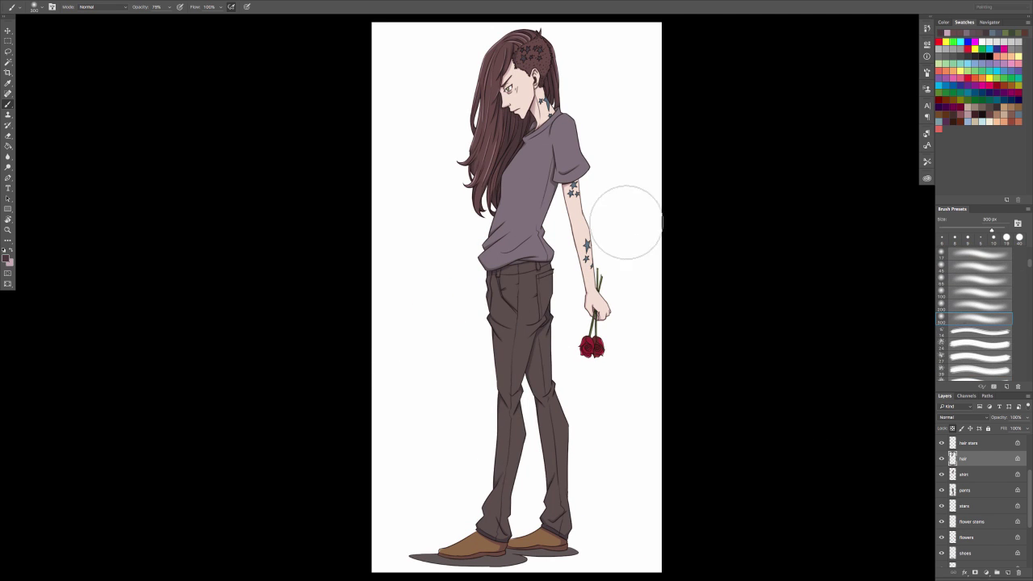
left_click_drag(369, 281, 391, 437)
key("ctrl+plus")
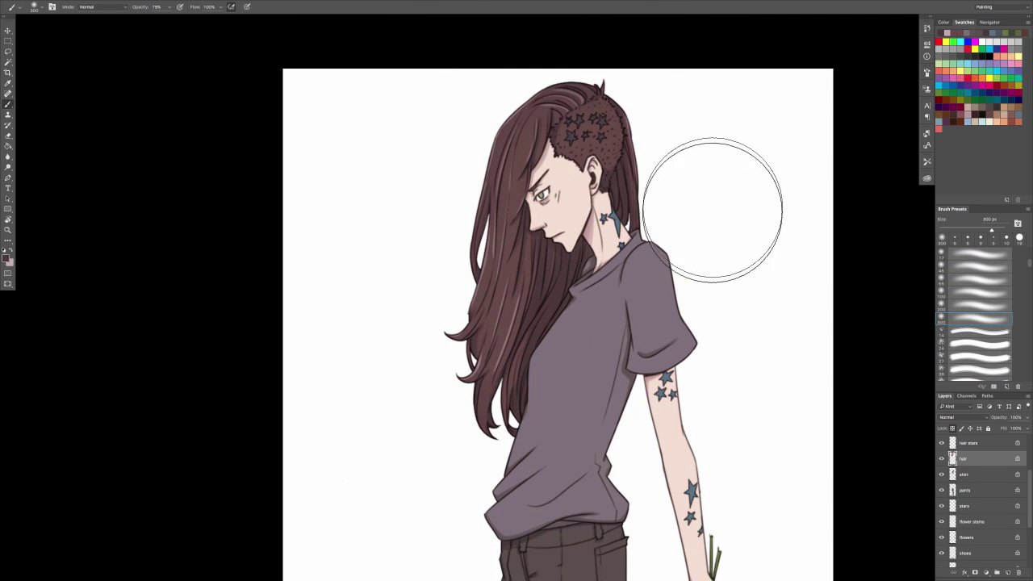
key("ctrl+0")
scroll(981, 484, "up", 2)
Shade the white of the eye on the eye whites layer with a small brush.
left_click(982, 457)
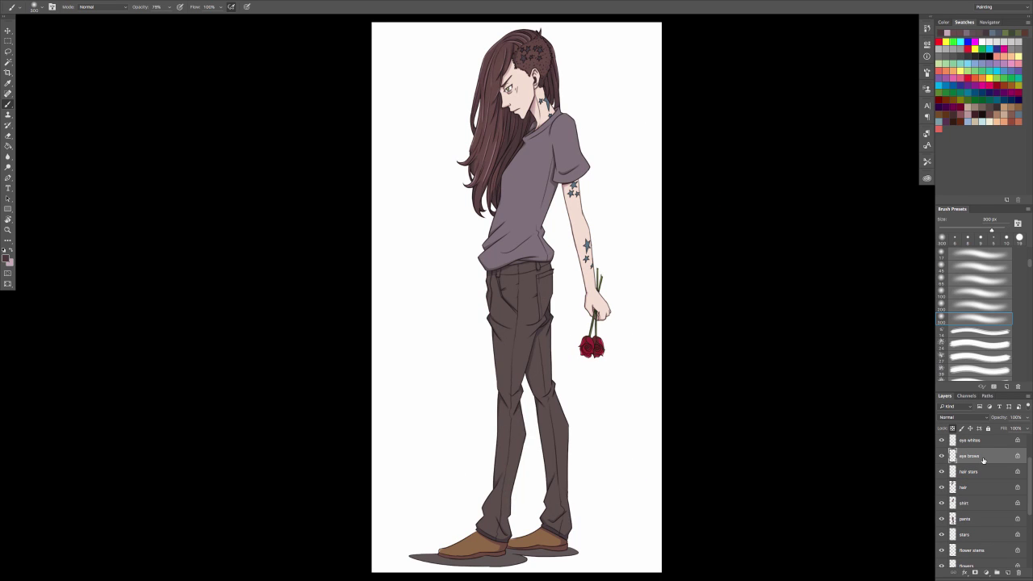
left_click(967, 237)
key("ctrl+plus")
key("ctrl+plus")
key("ctrl+plus")
key("ctrl+plus")
left_click(970, 441)
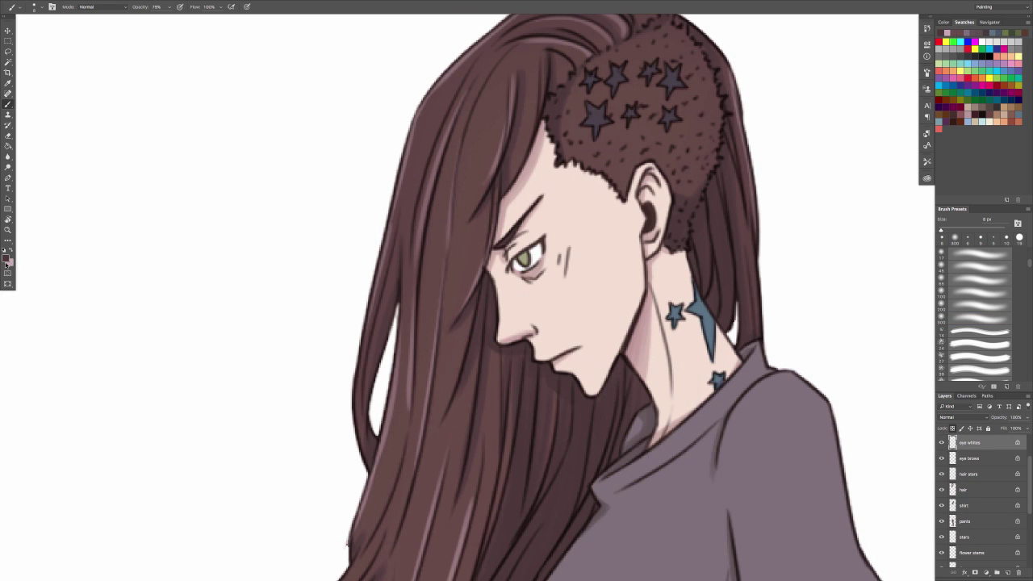
left_click(11, 263)
left_click_drag(509, 411, 477, 426)
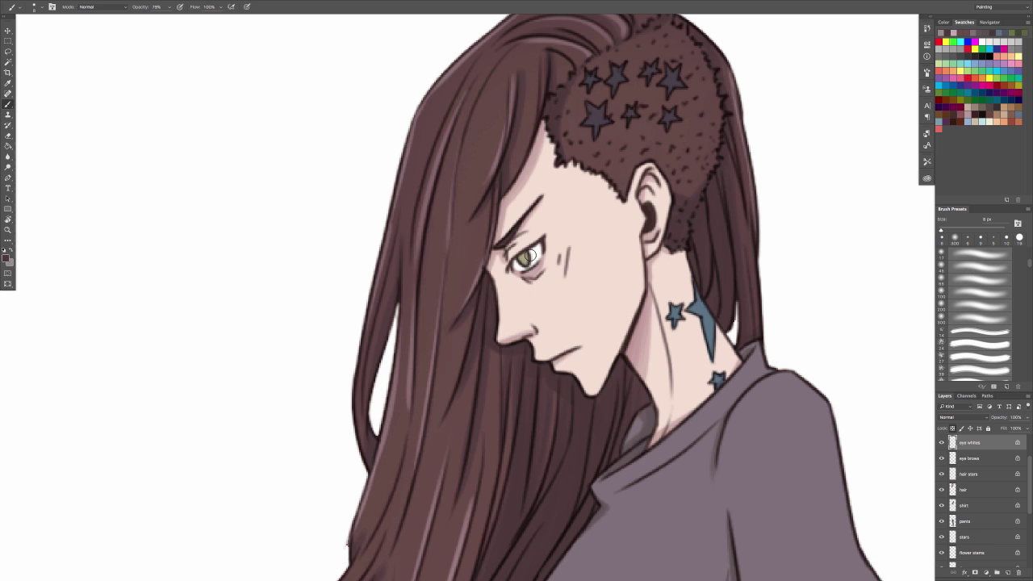
key("x")
mouse_move(515, 271)
left_mouse_down()
mouse_move(564, 220)
mouse_move(512, 275)
left_mouse_up()
Shade the iris on the eye color layer with a darker tone of its green.
scroll(989, 472, "up", 3)
left_click(989, 470)
left_click(494, 280, "alt")
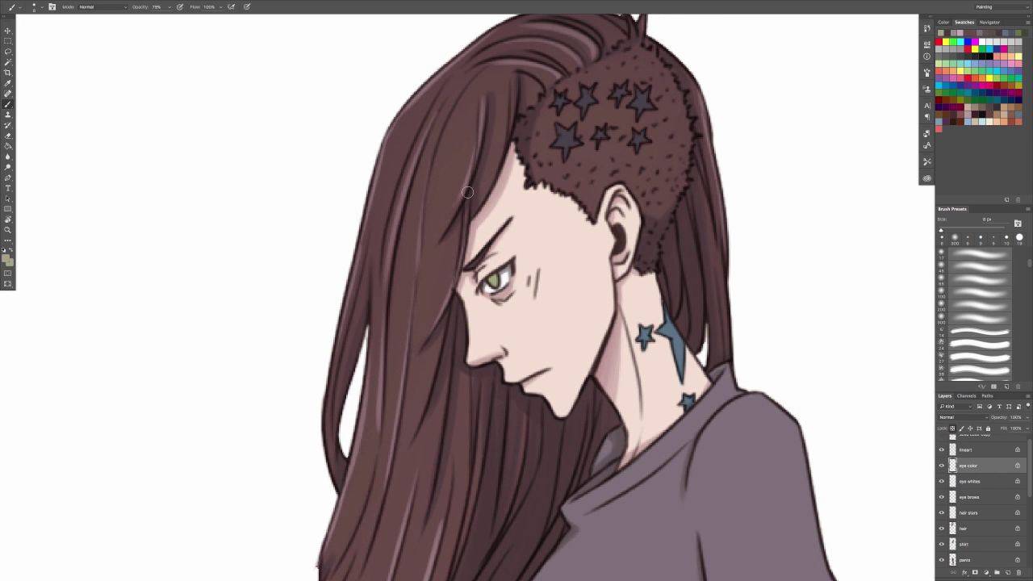
left_click(7, 258)
left_click_drag(479, 456, 484, 457)
left_click(655, 380)
mouse_move(490, 277)
left_mouse_down()
mouse_move(492, 286)
mouse_move(544, 282)
left_mouse_up()
key("r")
key("b")
key("r")
key("Escape")
Create a layer named "eye highlights" above the lineart and add a white highlight to the eye with a 4 px brush.
left_click(989, 451)
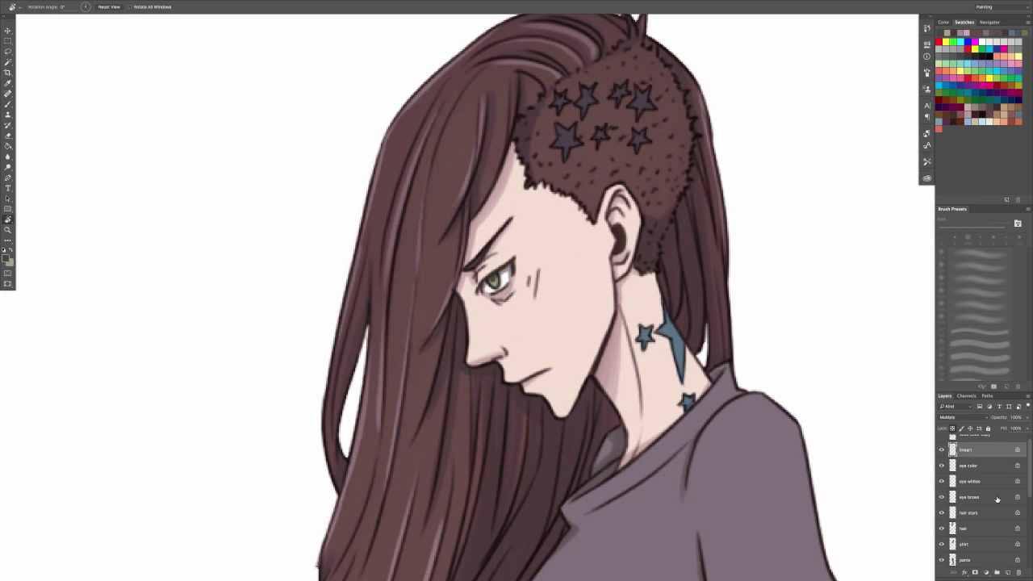
key("ctrl+shift+n")
type("cye highlights")
key("Return")
key("b")
left_click(6, 258)
left_click(472, 383)
left_click(655, 380)
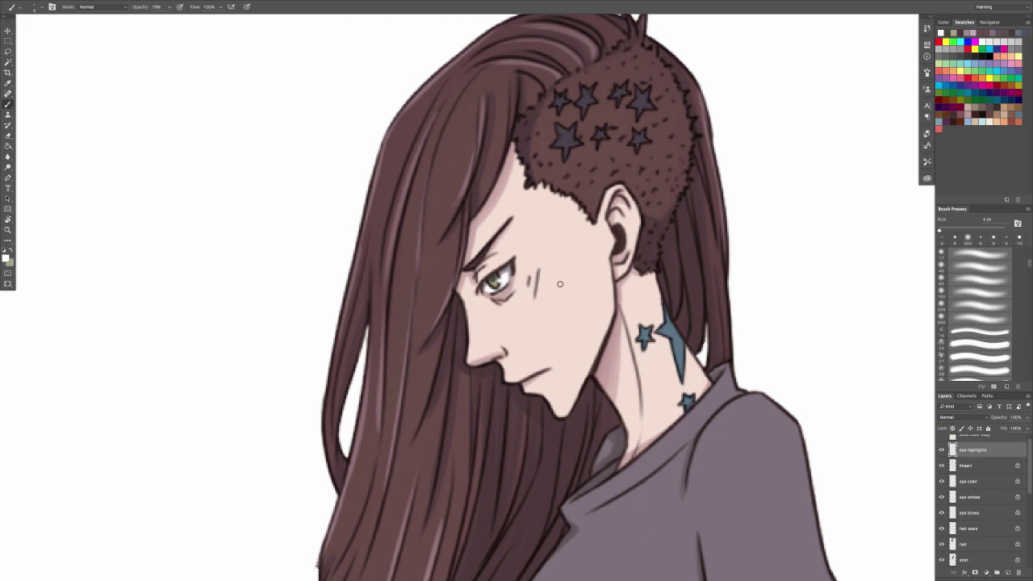
key("ctrl+0")
scroll(969, 452, "up", 1)
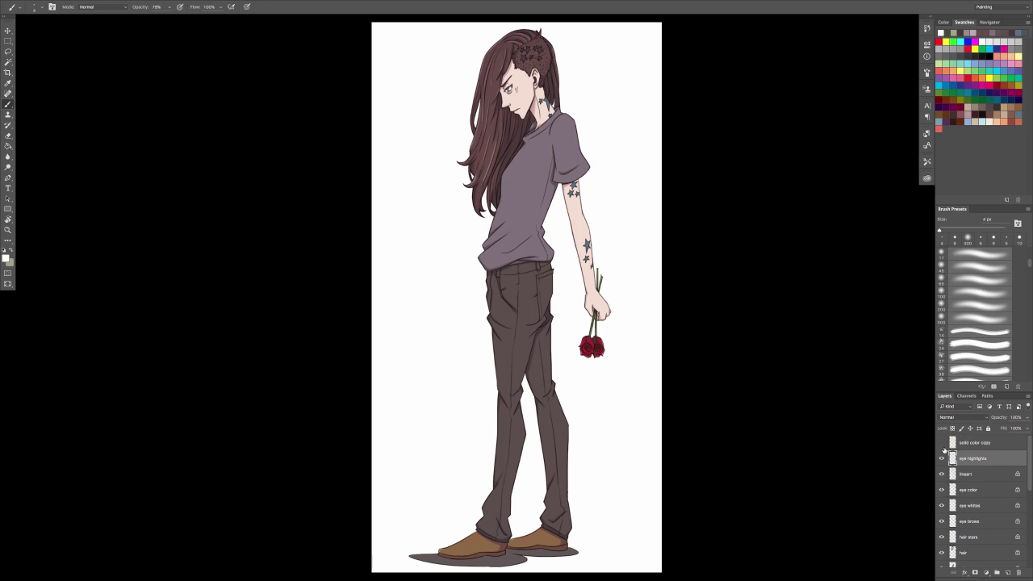
Show the solid color copy layer, then move the paper texture to the top of the stack, visible and set to Multiply.
left_click(941, 443)
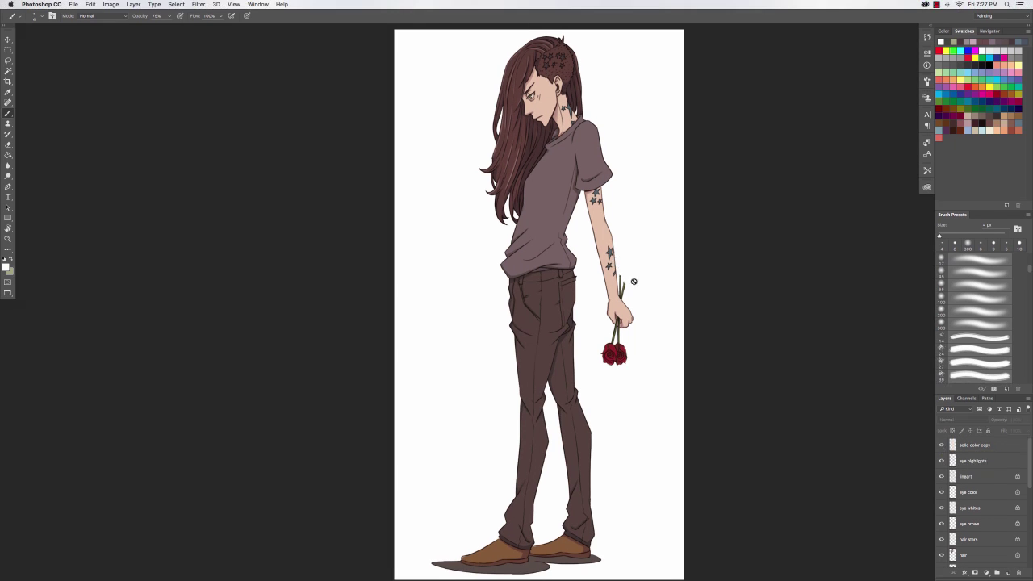
scroll(1004, 486, "down", 10)
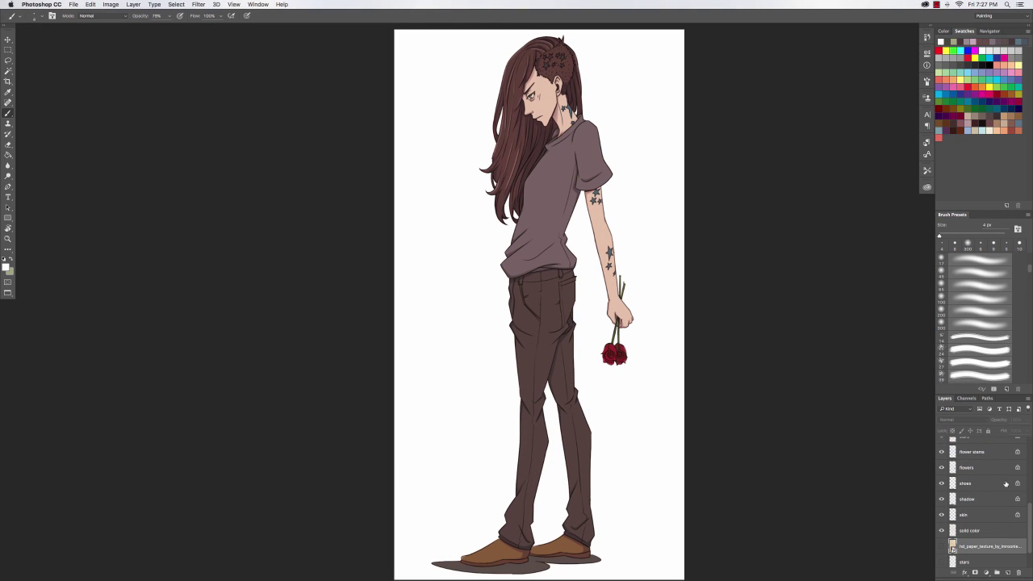
left_click_drag(989, 540, 988, 420)
left_click(941, 445)
left_click(962, 420)
left_click(962, 443)
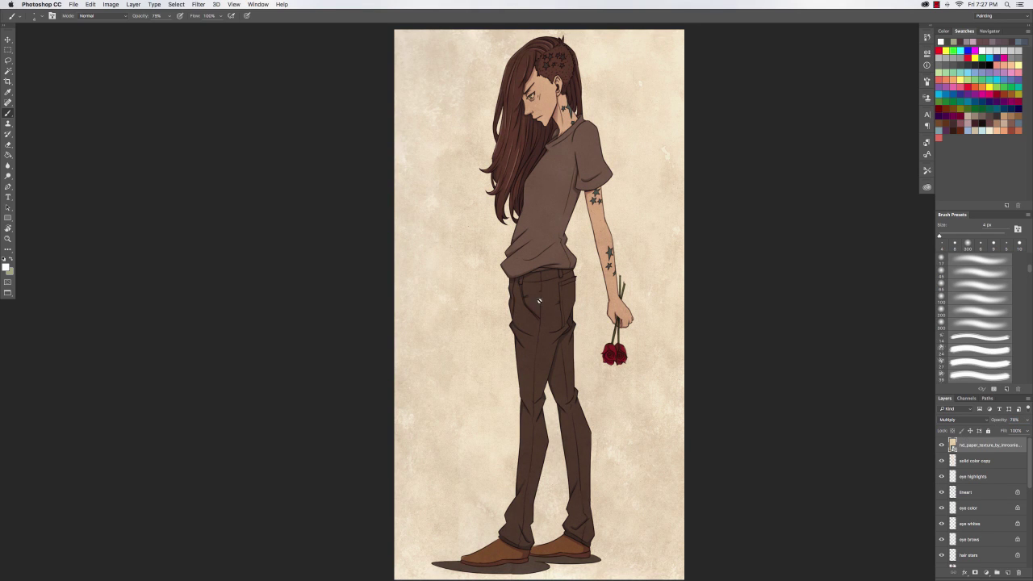
Adjust the hue and saturation of the ground shadow layer and lower its opacity.
scroll(993, 516, "down", 5)
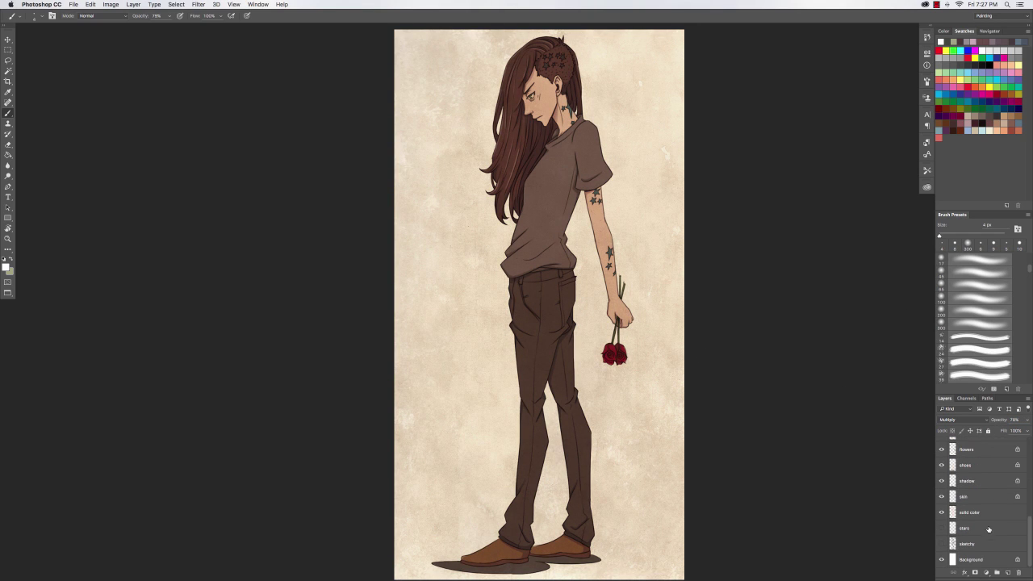
left_click(987, 485)
key("super+u")
left_click_drag(752, 324, 744, 304)
left_click(839, 241)
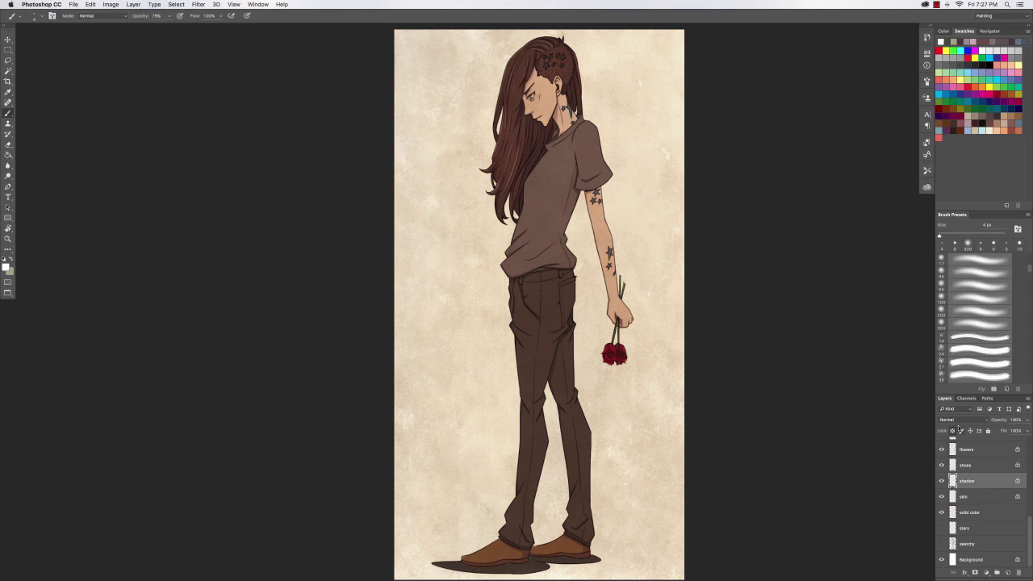
left_click_drag(1001, 421, 997, 422)
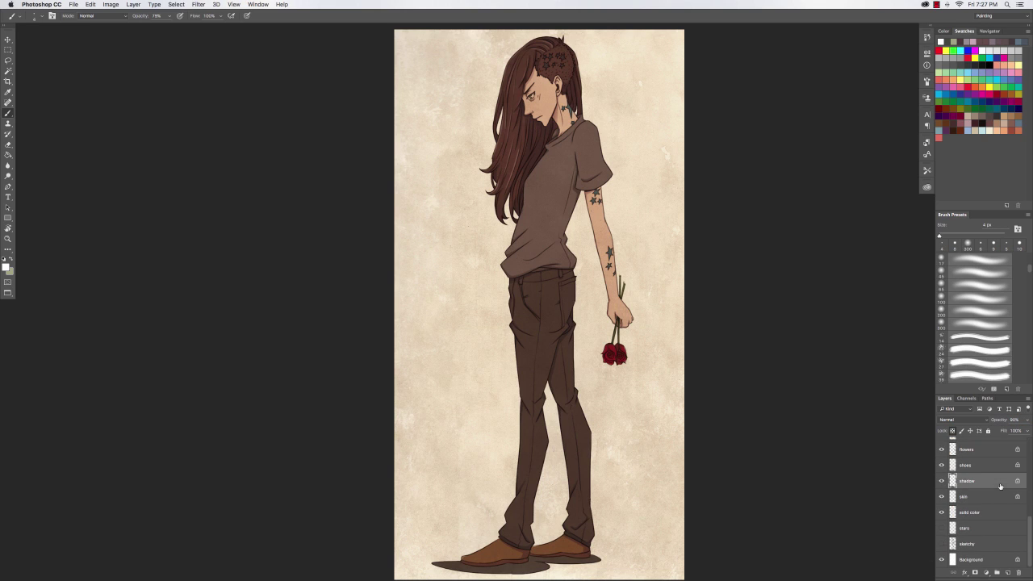
Create a new layer named "signature" directly above the solid color layer.
left_click(987, 512)
key("super+shift+n")
type("signature")
key("Return")
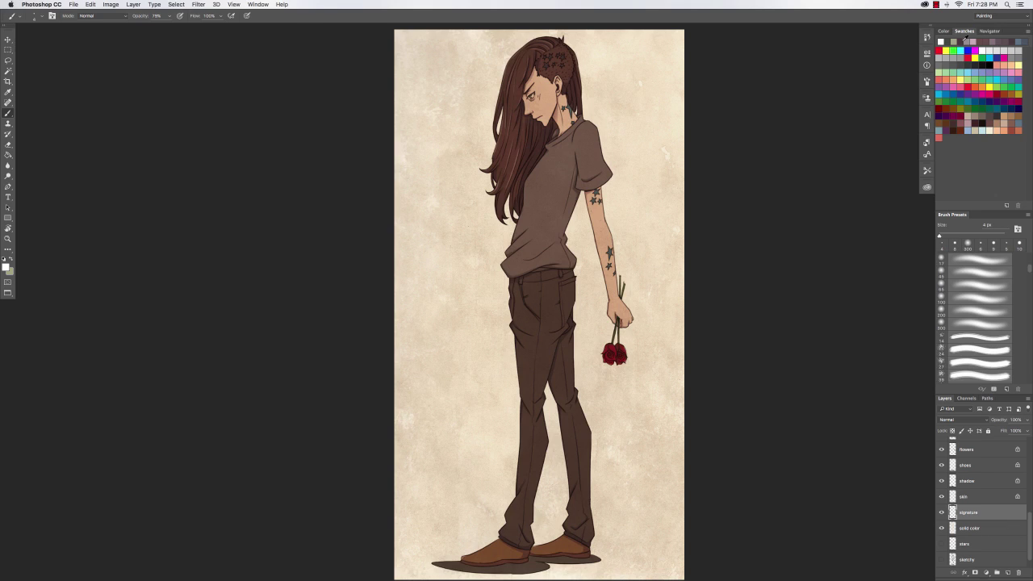
Handwrite the artist's signature in a dark colour, running vertically beside the back trouser leg just above the shoe.
left_click(965, 39)
key("r")
mouse_move(593, 234)
left_mouse_down()
mouse_move(430, 312)
mouse_move(452, 234)
left_mouse_up()
key("super+equal")
key("super+equal")
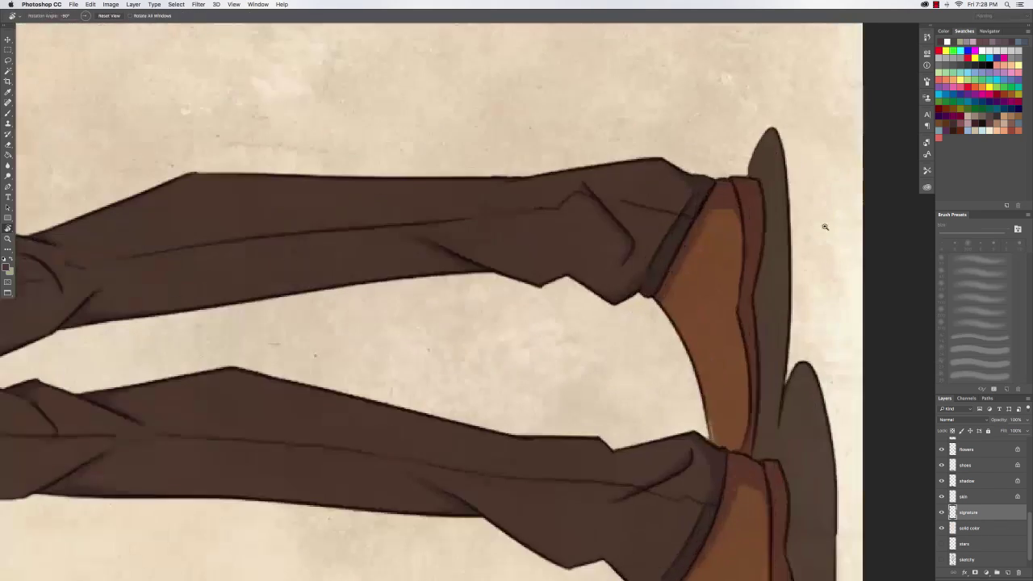
left_click_drag(825, 226, 782, 351)
key("b")
mouse_move(528, 270)
left_mouse_down()
mouse_move(515, 284)
mouse_move(529, 284)
left_mouse_up()
left_click_drag(596, 262, 602, 278)
left_click_drag(618, 263, 630, 278)
left_click_drag(631, 279, 647, 280)
mouse_move(658, 258)
left_mouse_down()
mouse_move(660, 290)
mouse_move(663, 253)
left_mouse_up()
left_click_drag(683, 241, 671, 279)
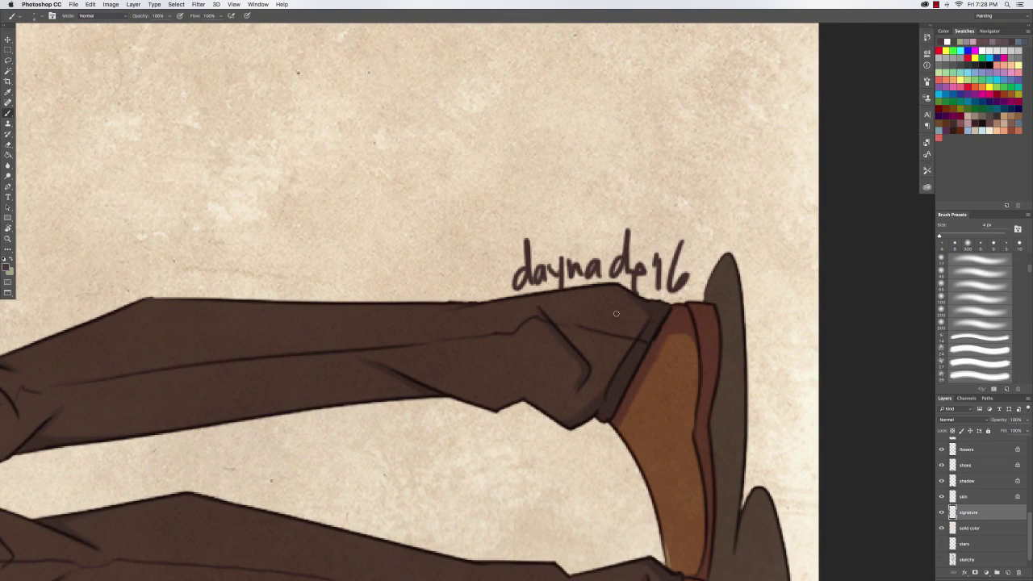
key("r")
left_click_drag(132, 137, 546, 244)
key("super+0")
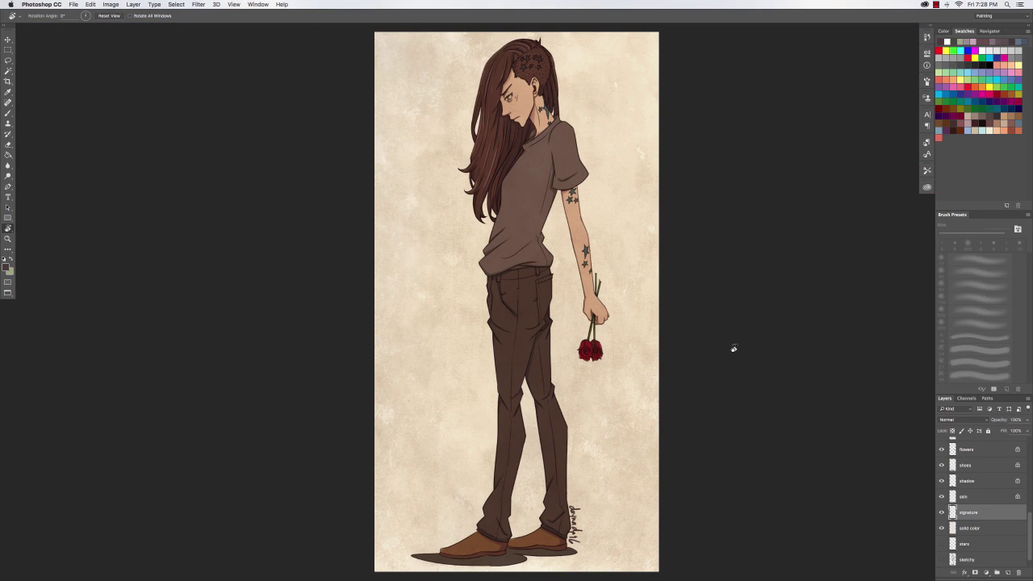
Add a layer named "solid color" above the hidden stars layer and fill it with a muted mauve.
left_click(999, 544)
key("shift+super+n")
type("solid color")
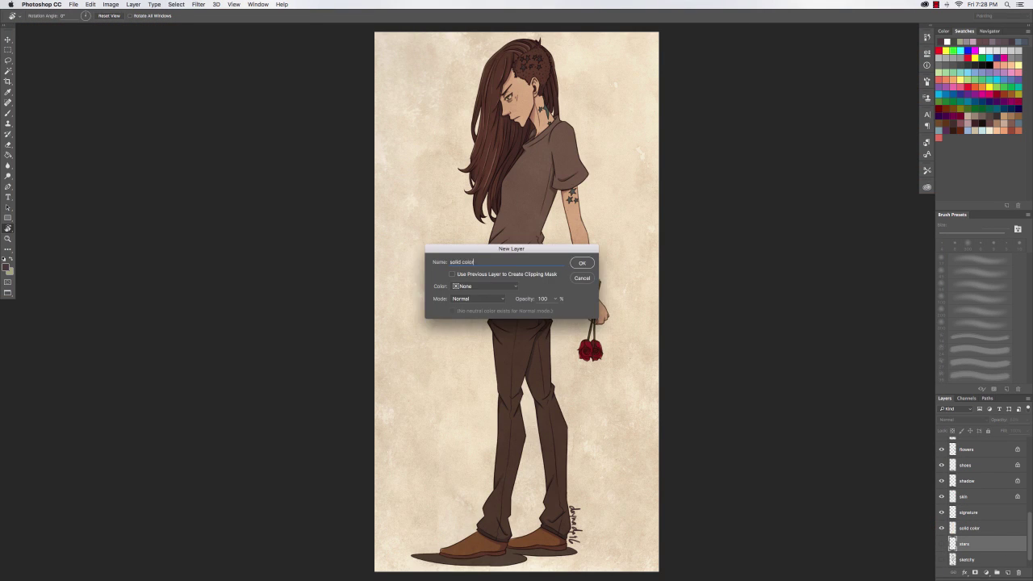
key("Return")
left_click(989, 38)
key("alt+BackSpace")
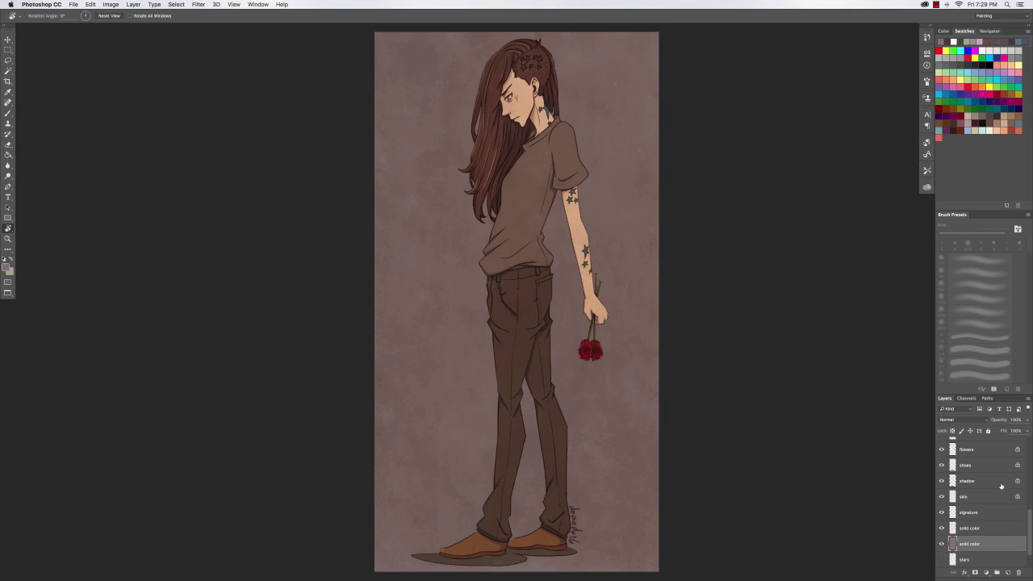
Create a layer named "airbrush highlight" above the mauve background fill.
key("shift+super+n")
type("airbrush hi")
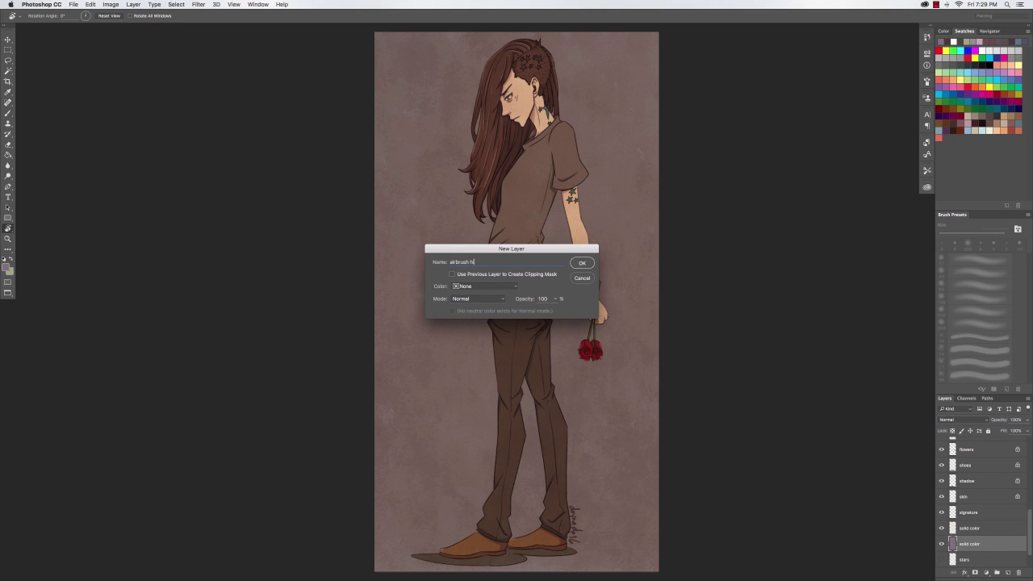
type("ghlight")
key("Return")
Paint a soft pale yellow glow behind the figure's waist with an 800 px airbrush, then return to a small brush.
left_click(1018, 72)
left_click(1018, 65)
key("b")
left_click_drag(1030, 270, 1029, 275)
left_click(980, 291)
key("]")
key("]")
key("]")
key("]")
key("]")
left_click(493, 275)
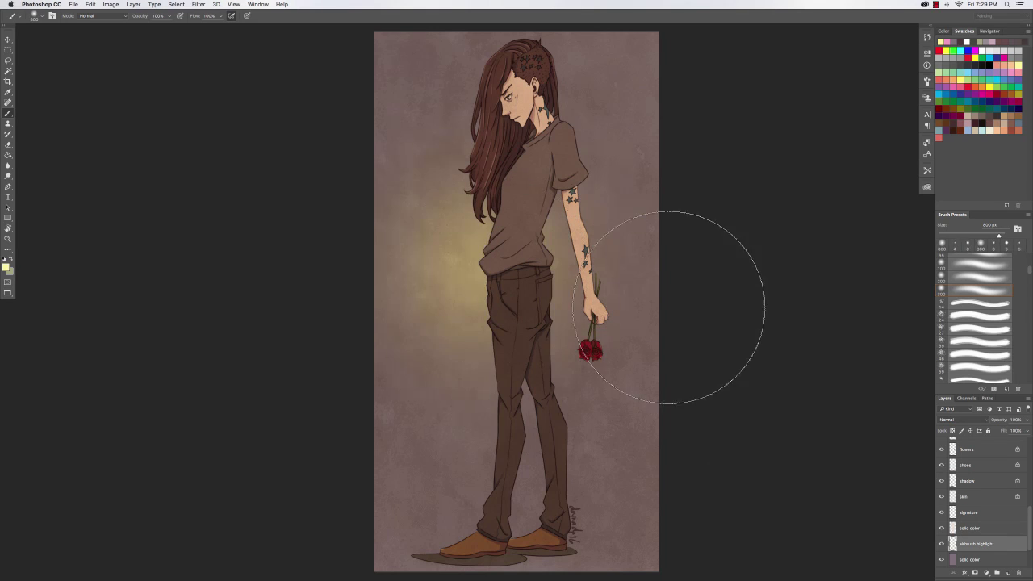
left_click(967, 244)
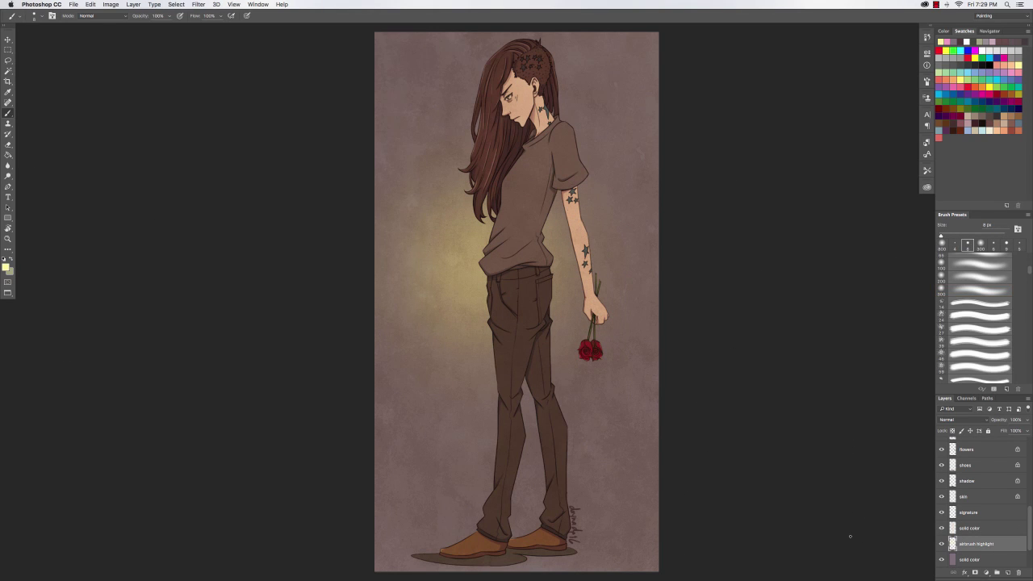